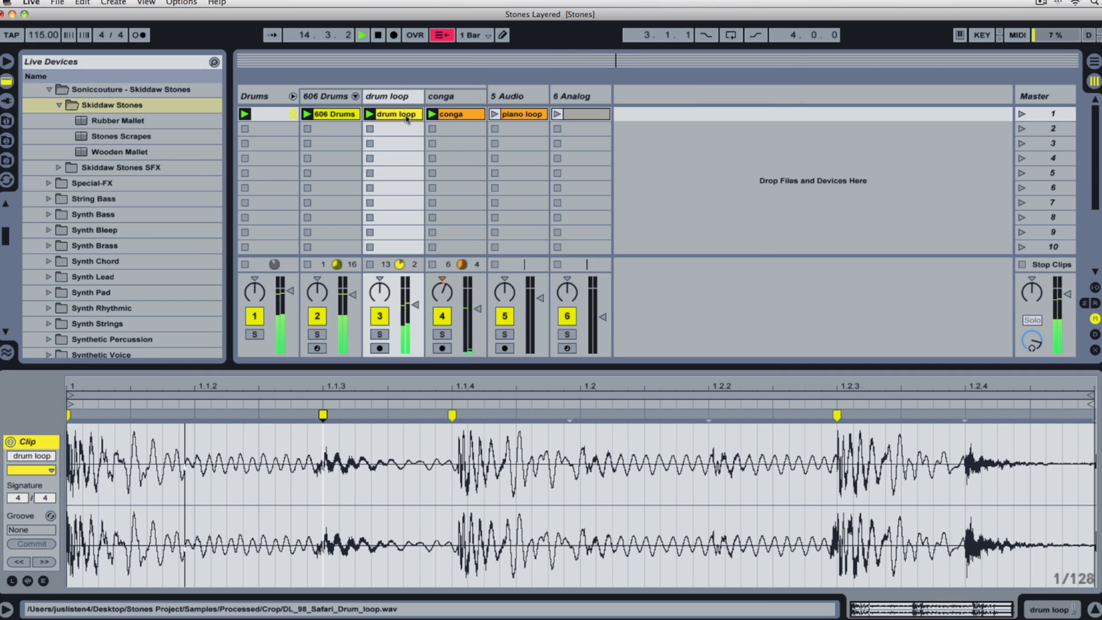
Step: Check the conga clip, then collapse the Drums group and launch the piano loop clip
left_click(456, 115)
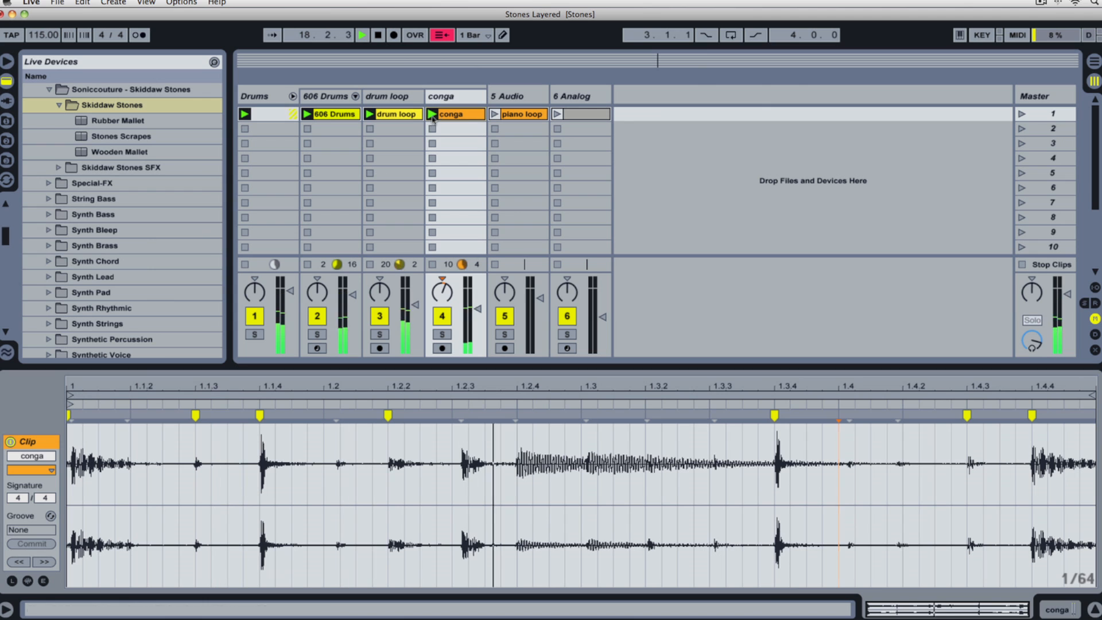
left_click(293, 96)
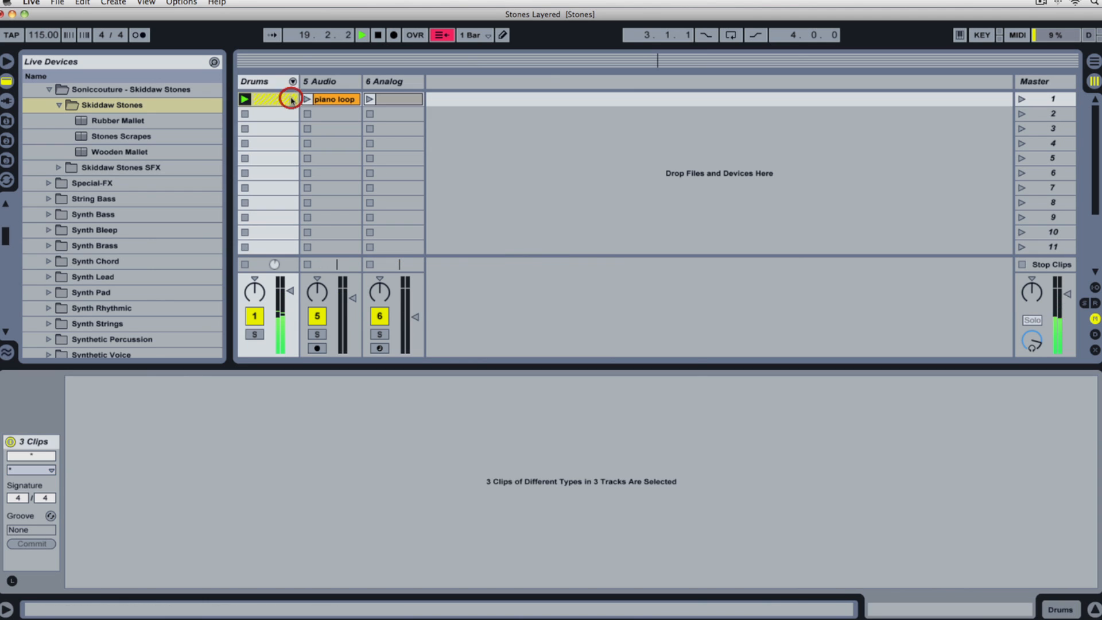
left_click(306, 99)
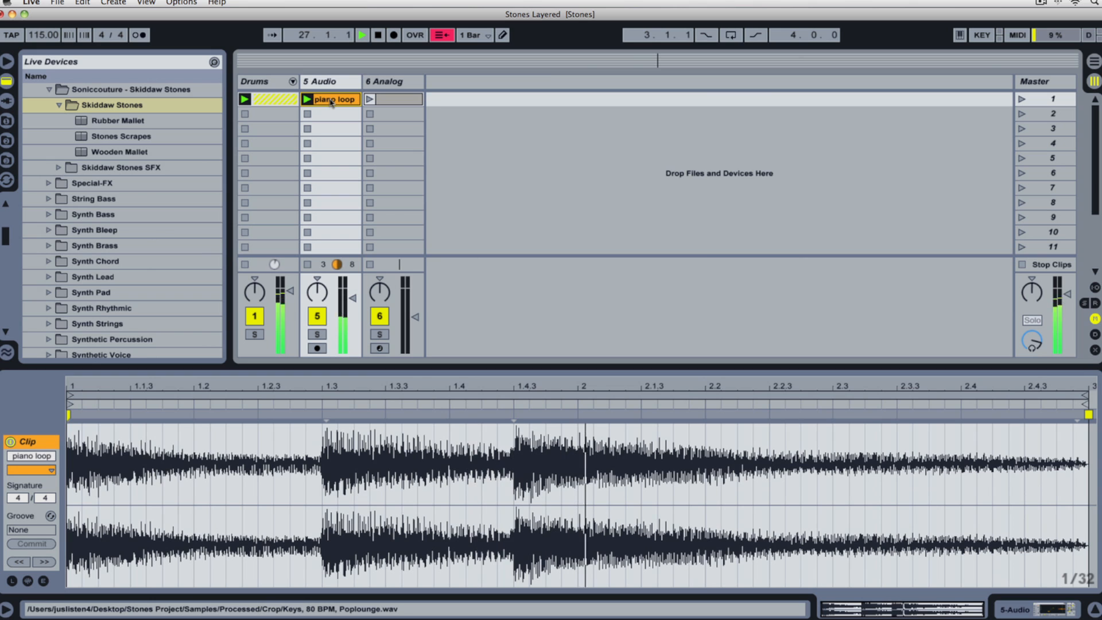
Step: Stop playback and compare the MIDI notes of the 6 Analog clip with the piano loop's waveform
left_click(388, 85)
left_click(388, 85)
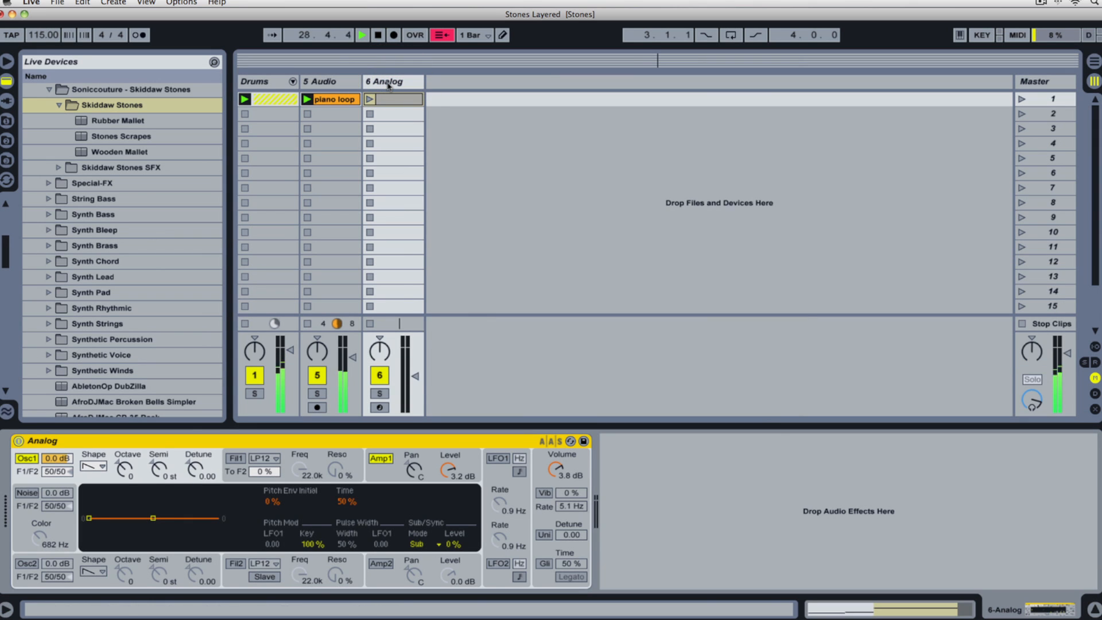
left_click(394, 100)
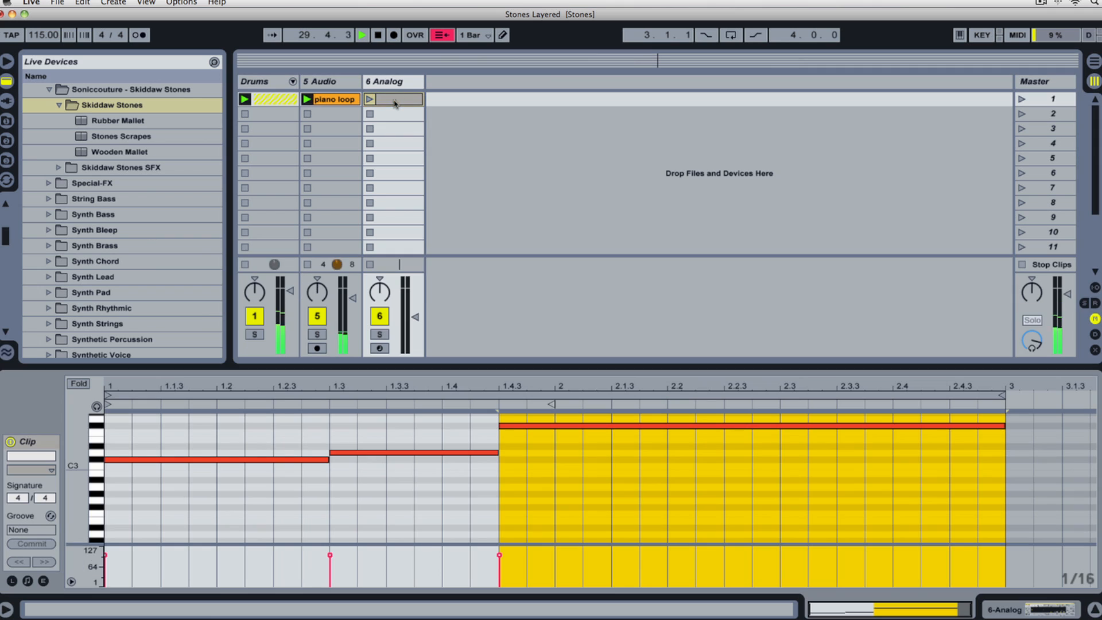
key("space")
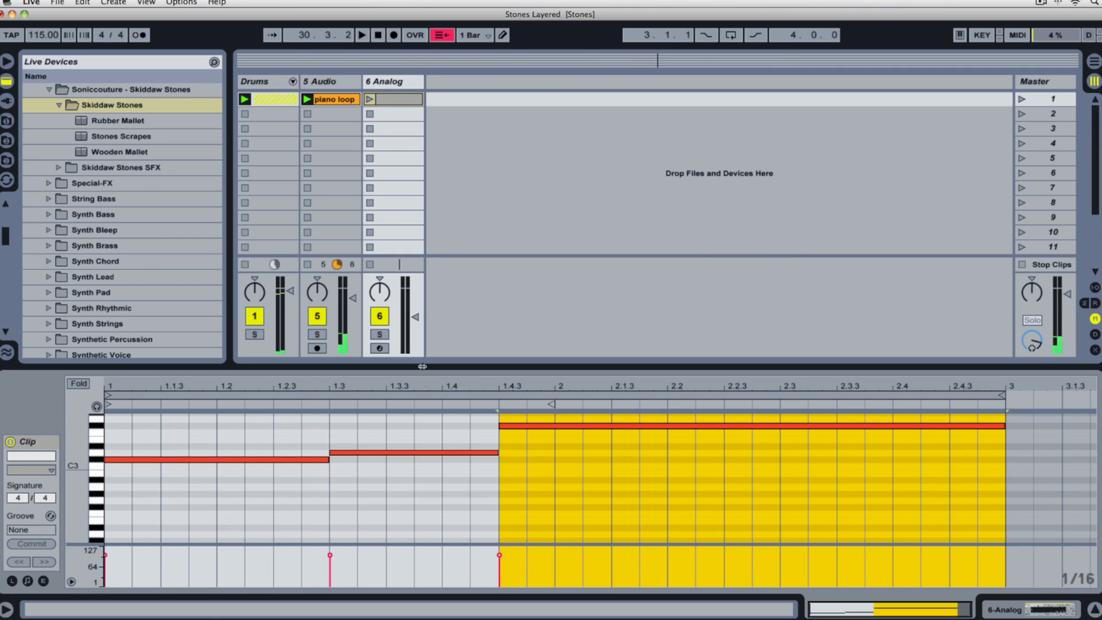
left_click(415, 435)
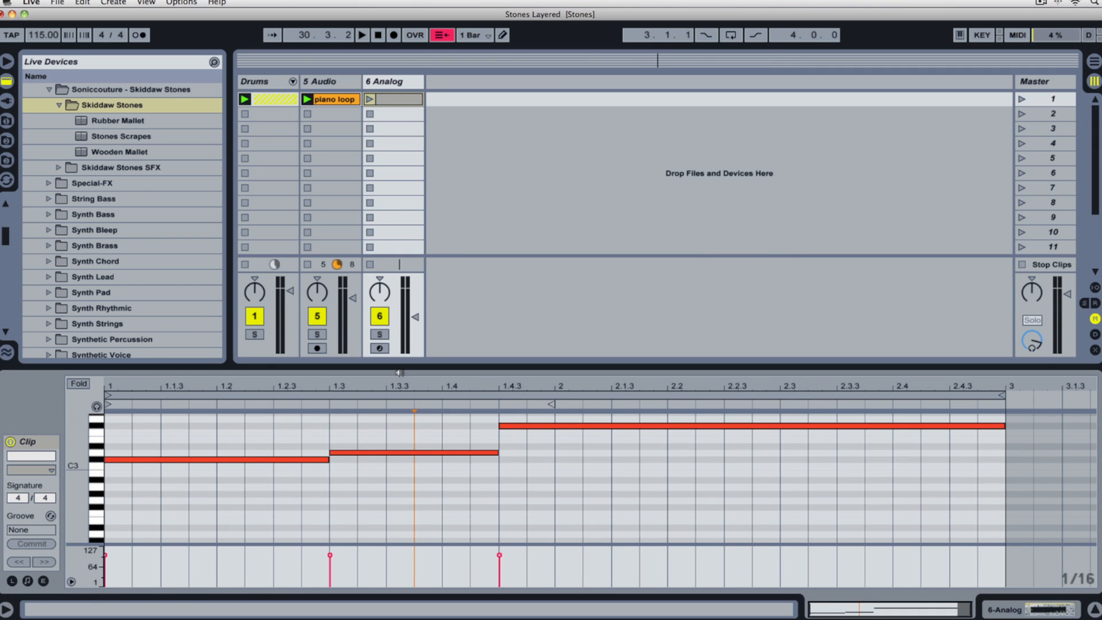
left_click(343, 101)
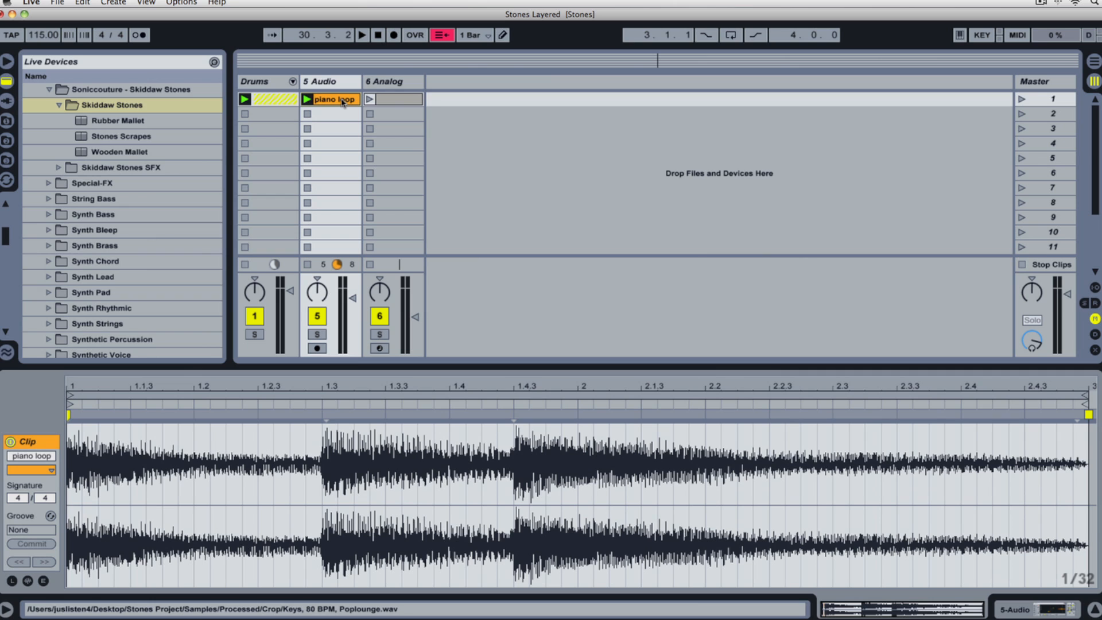
left_click(402, 101)
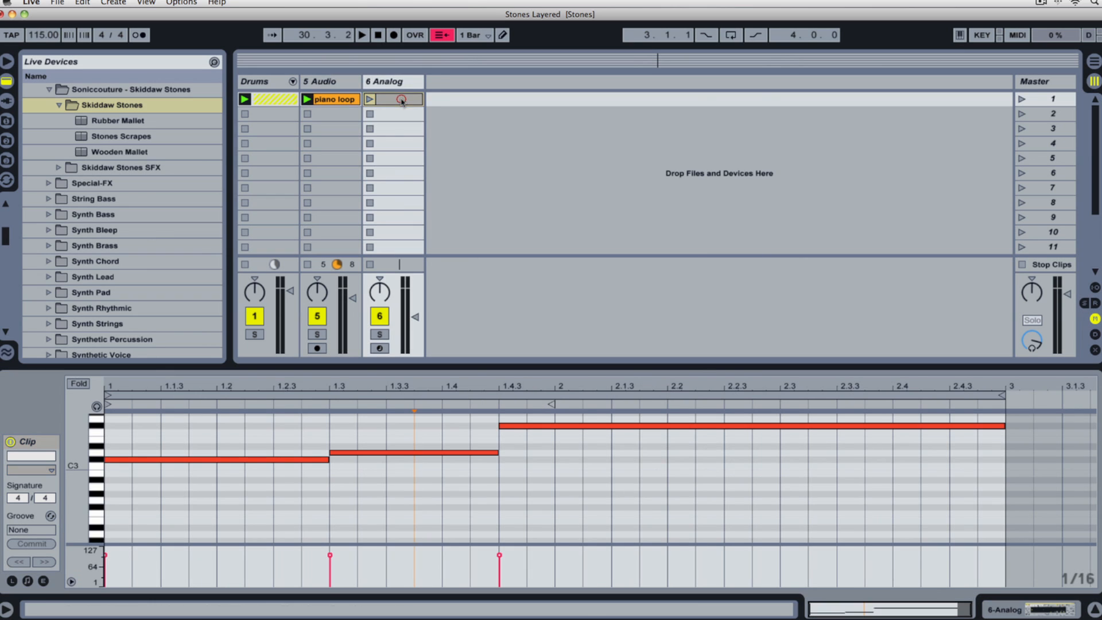
Step: Solo the 6 Analog track and audition its MIDI clip, checking it against the piano loop
left_click(380, 334)
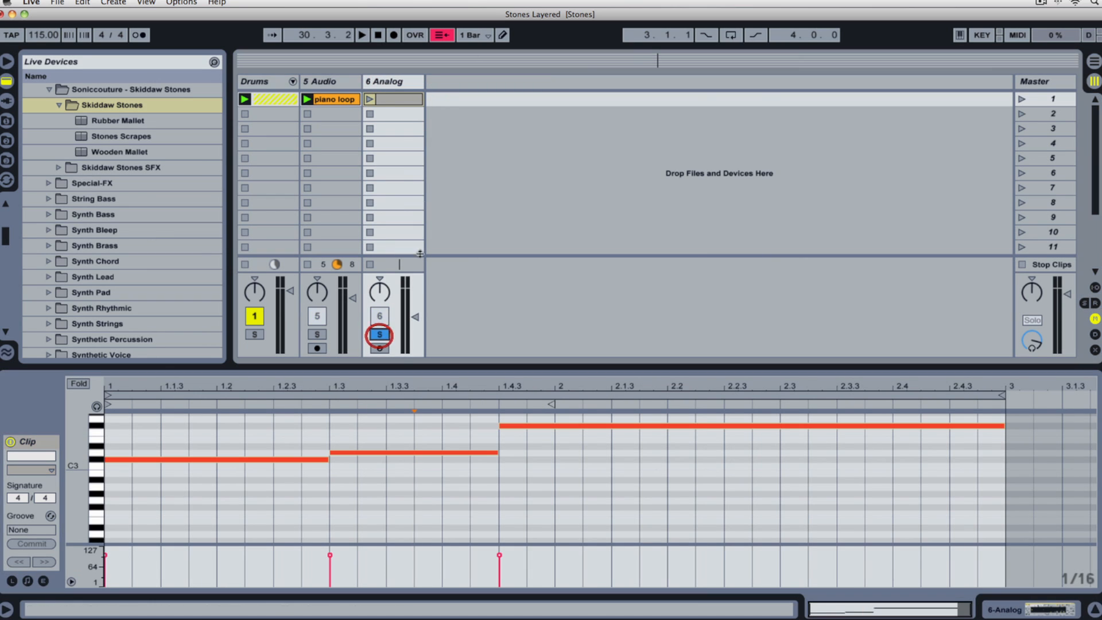
left_click(369, 99)
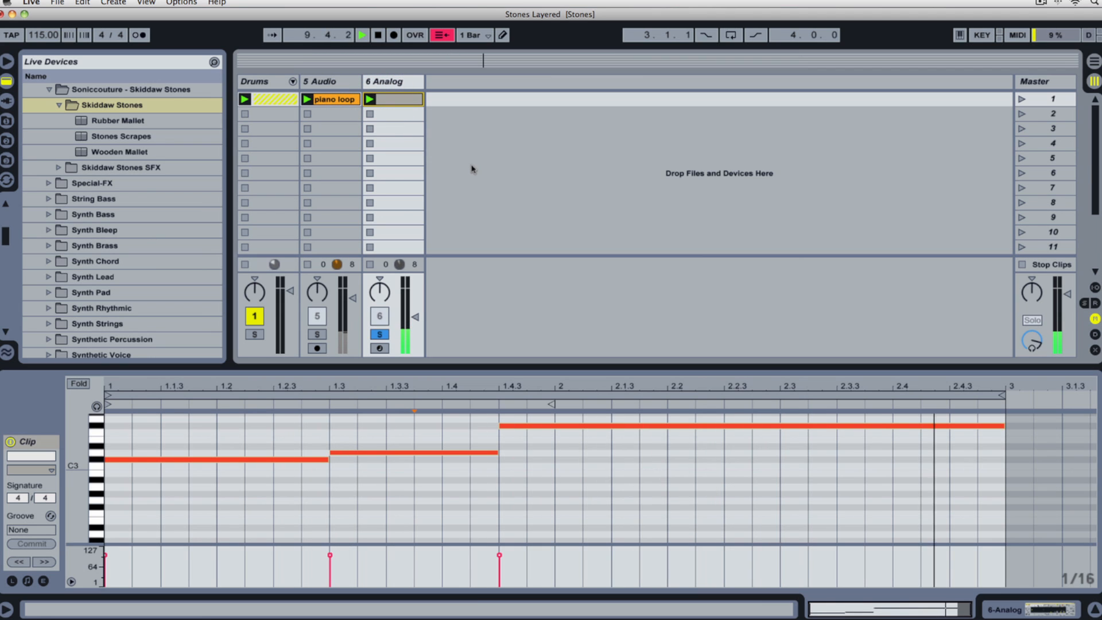
key("space")
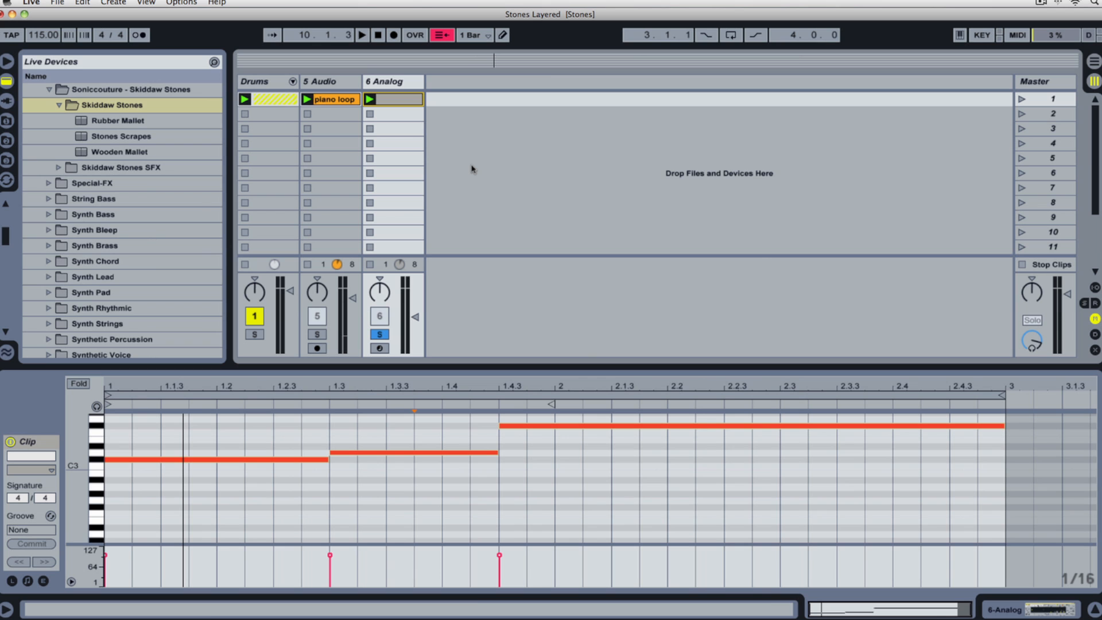
left_click(341, 101)
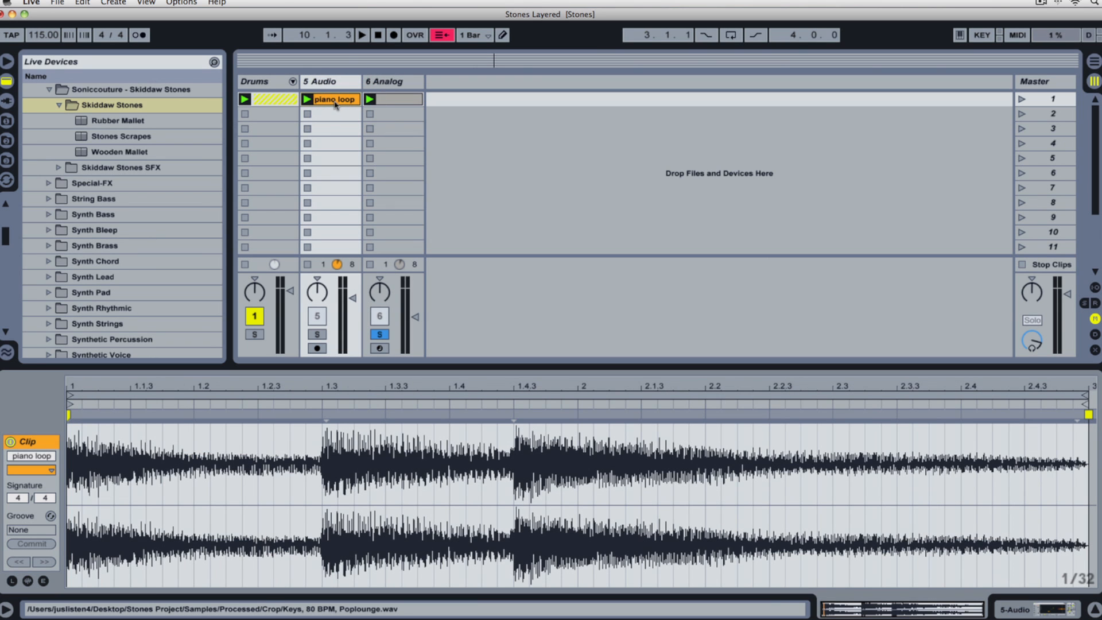
left_click(405, 102)
key("space")
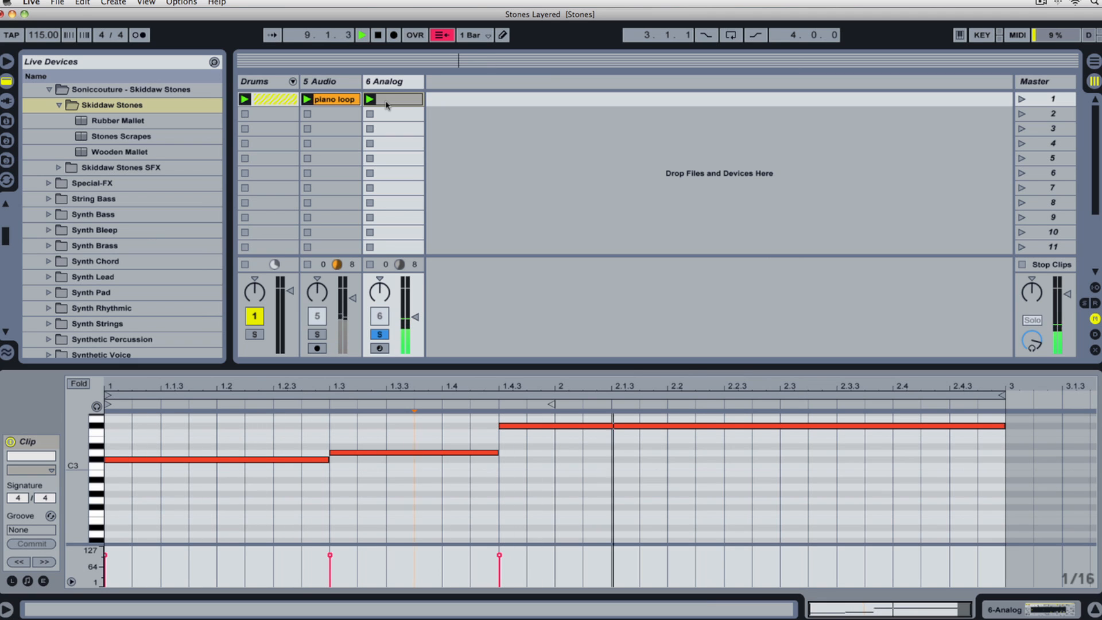
Step: Unsolo the 6 Analog track to hear it with the other parts, and stop playback
left_click(380, 335)
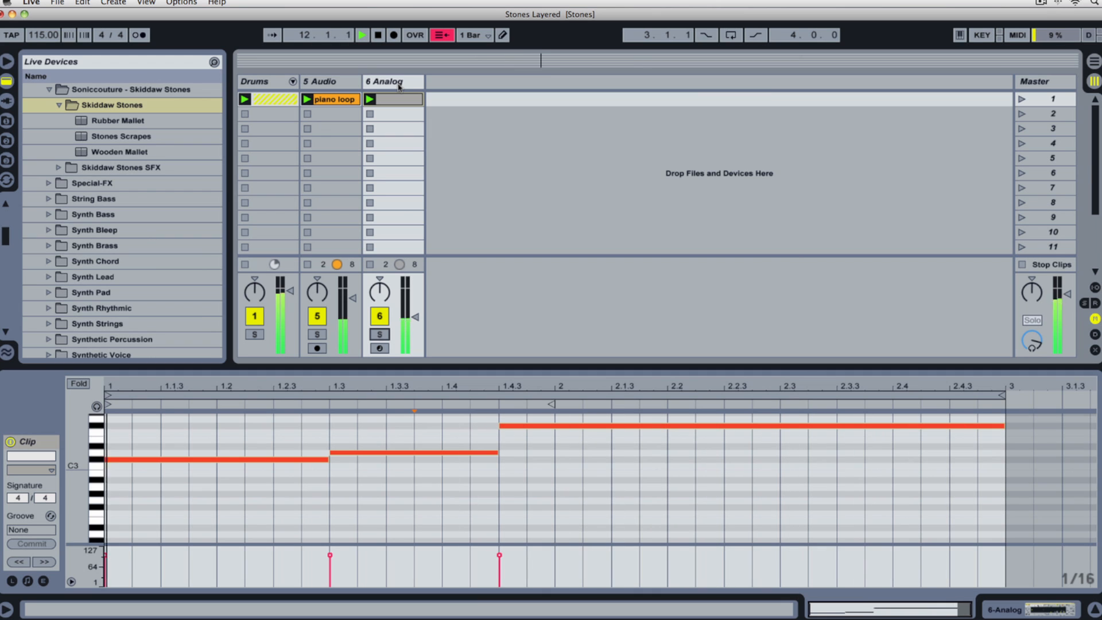
key("space")
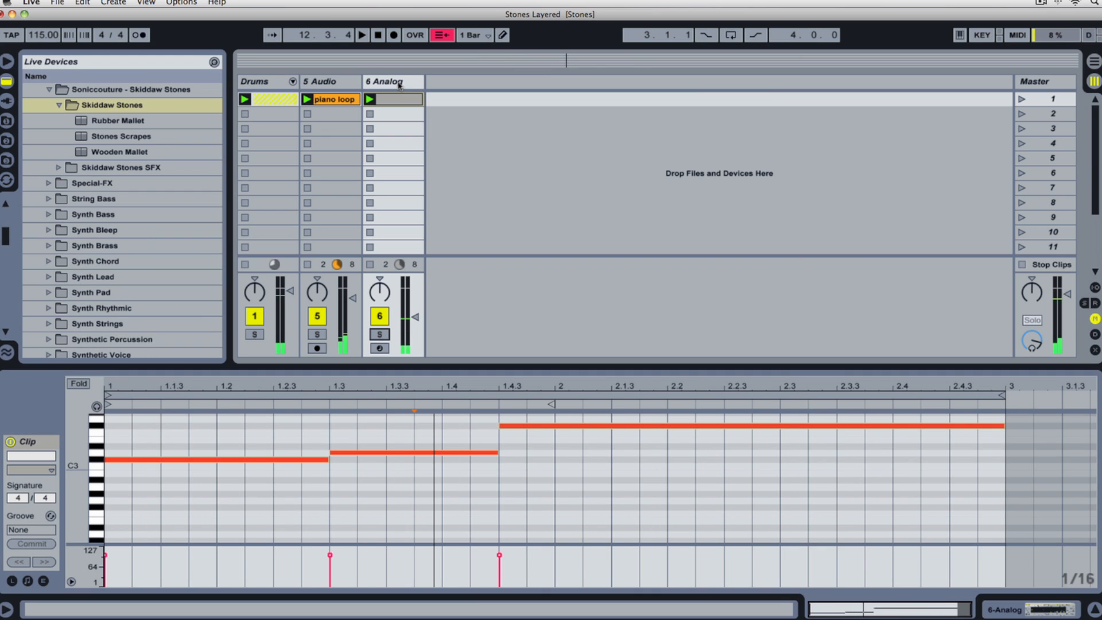
left_click(399, 83)
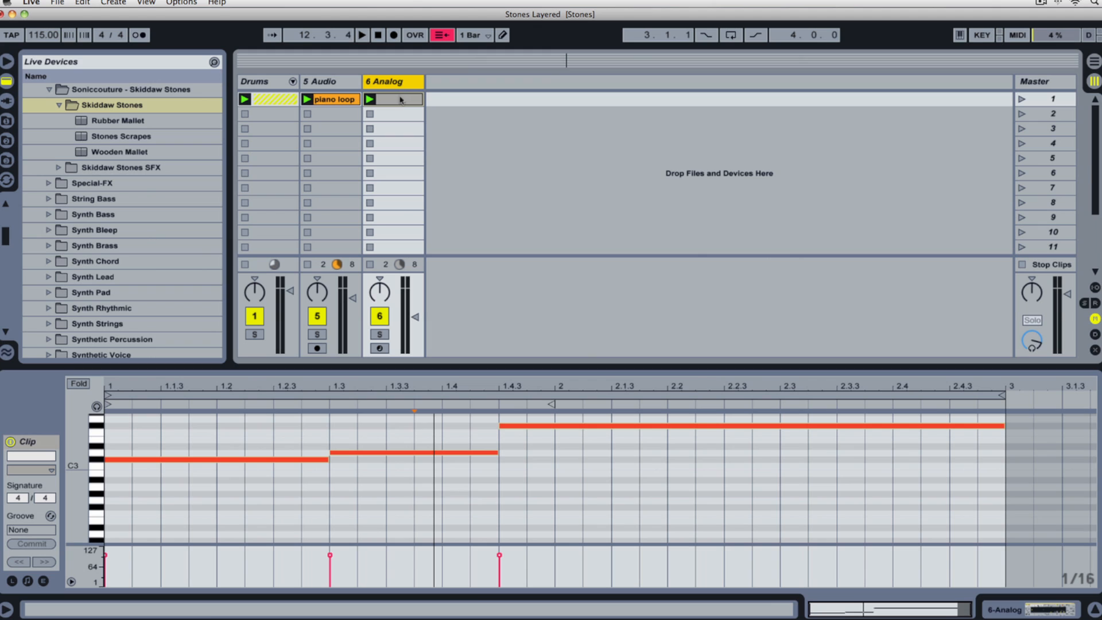
left_click(401, 100)
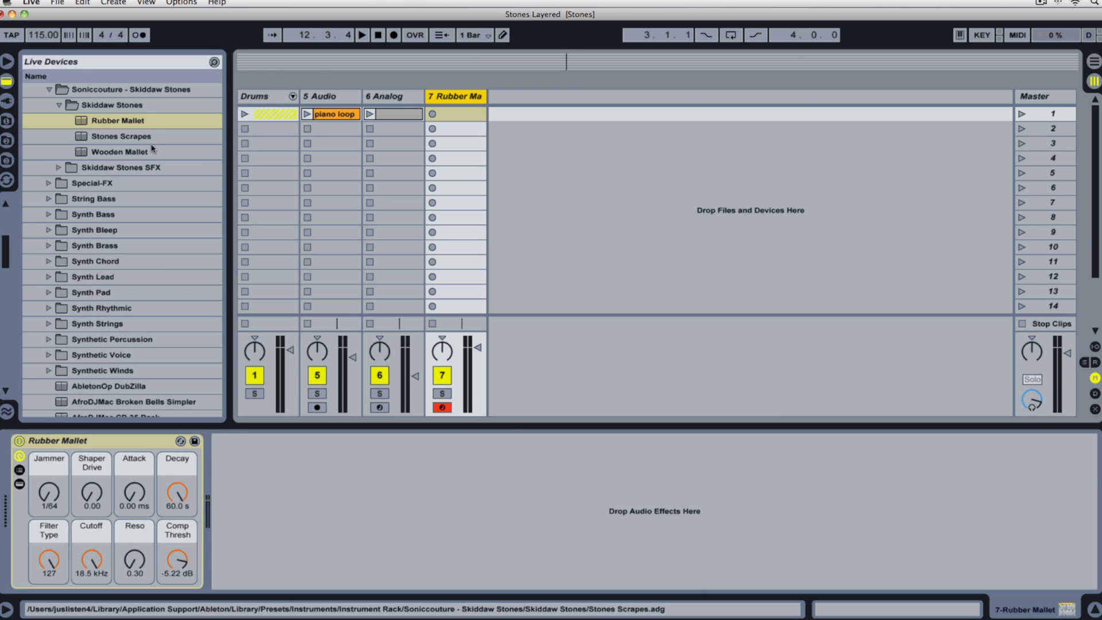
Step: Select the Rubber Mallet preset in the Skiddaw Stones folder and show the devices inside its rack on track 7
left_click(169, 170)
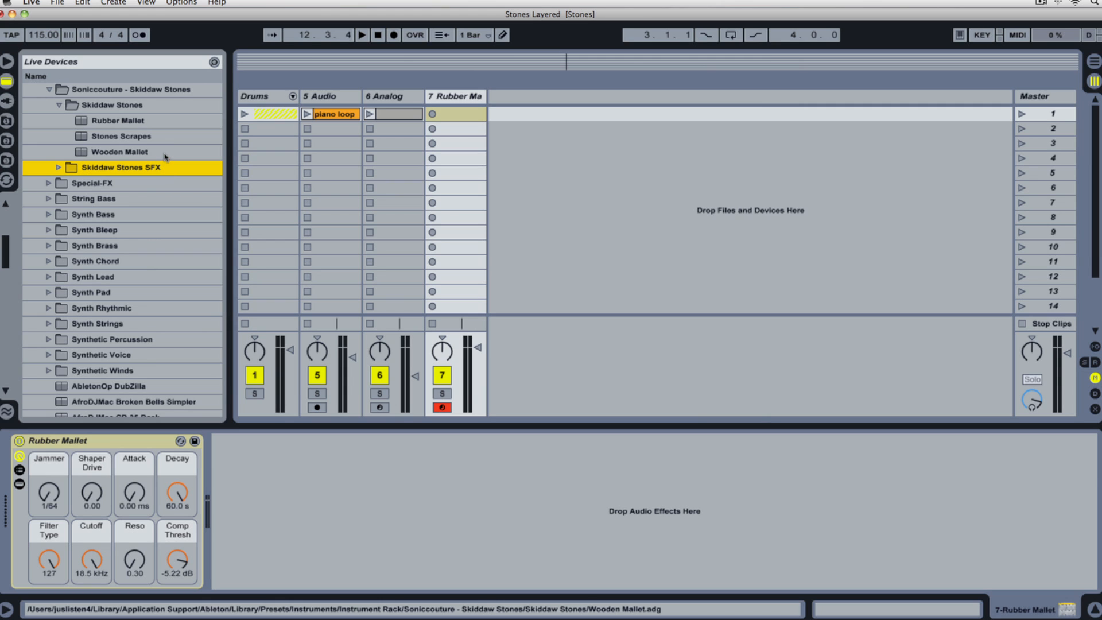
left_click(165, 122)
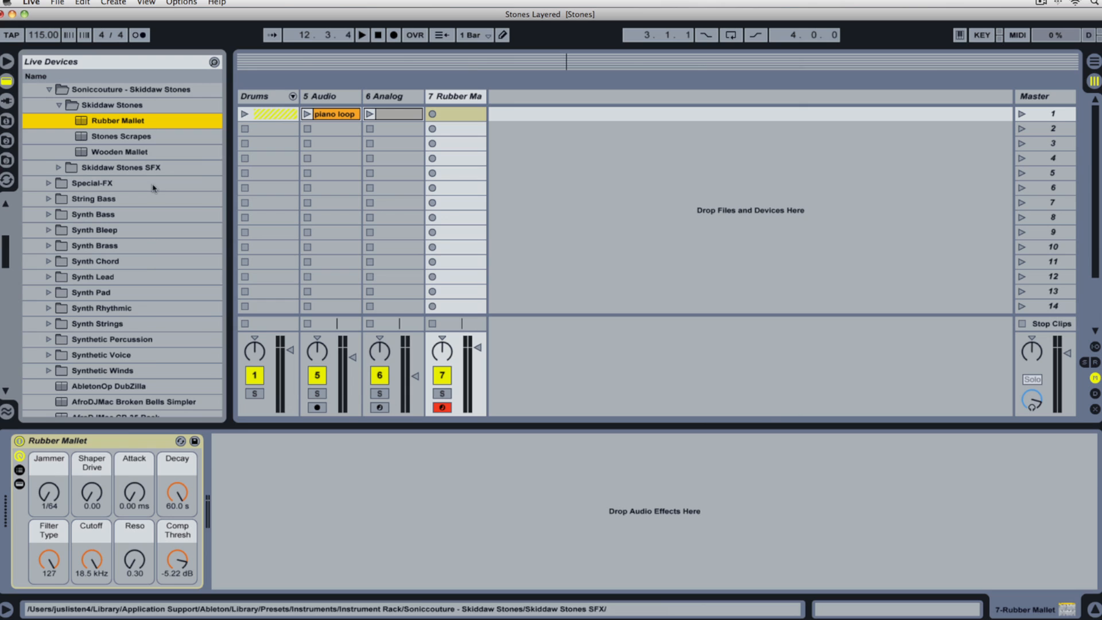
left_click(128, 444)
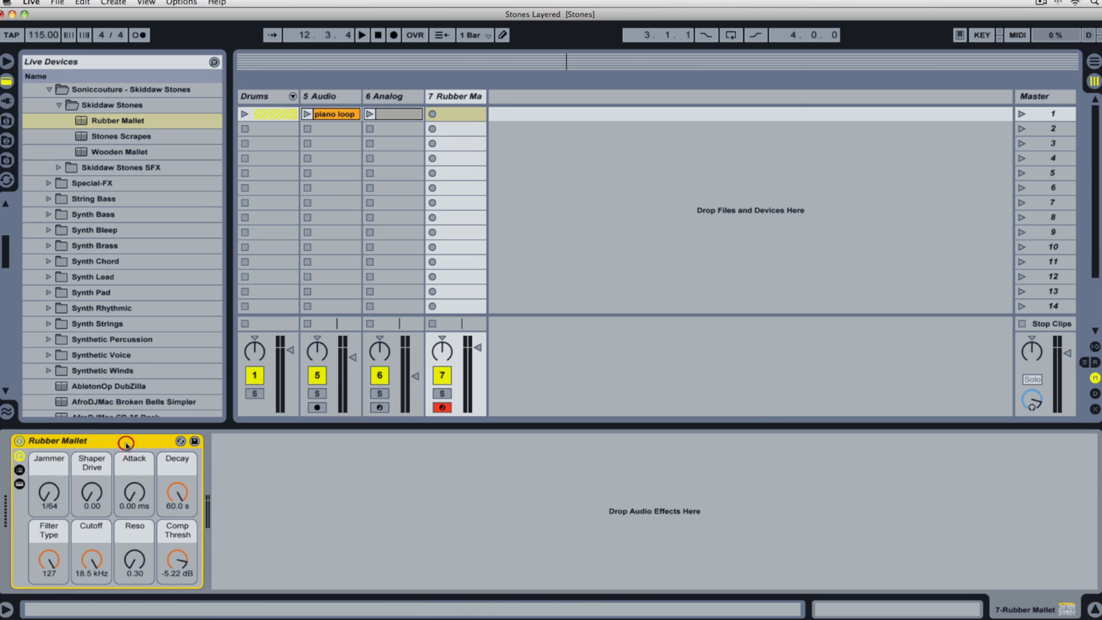
left_click(19, 485)
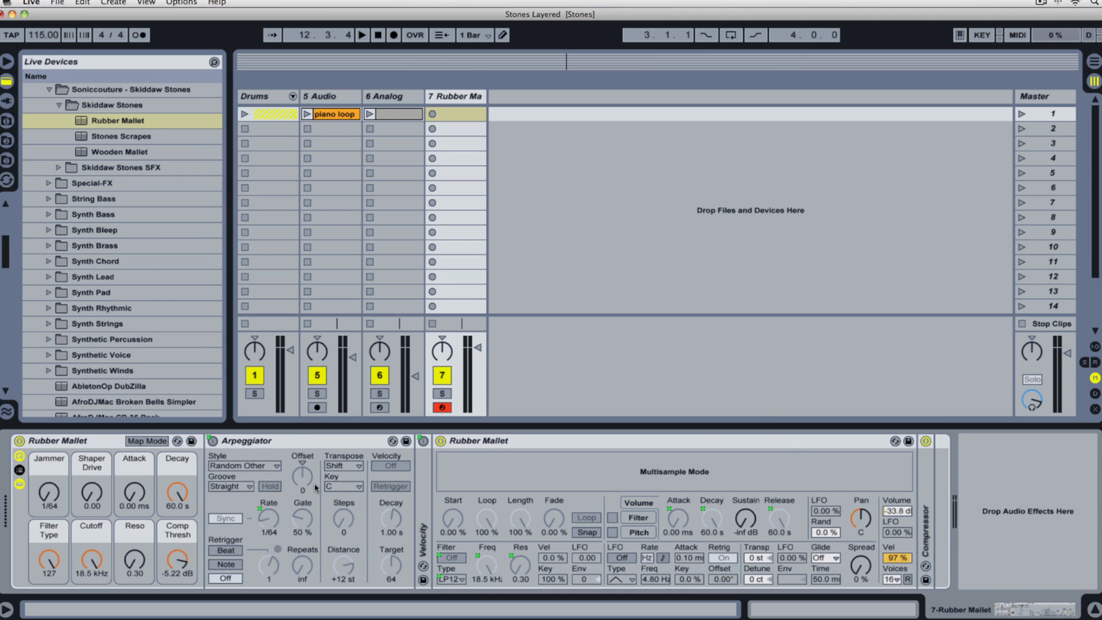
Step: Unfold the Velocity and Compressor devices and look through the whole Rubber Mallet device chain
left_click(295, 443)
left_click(427, 520)
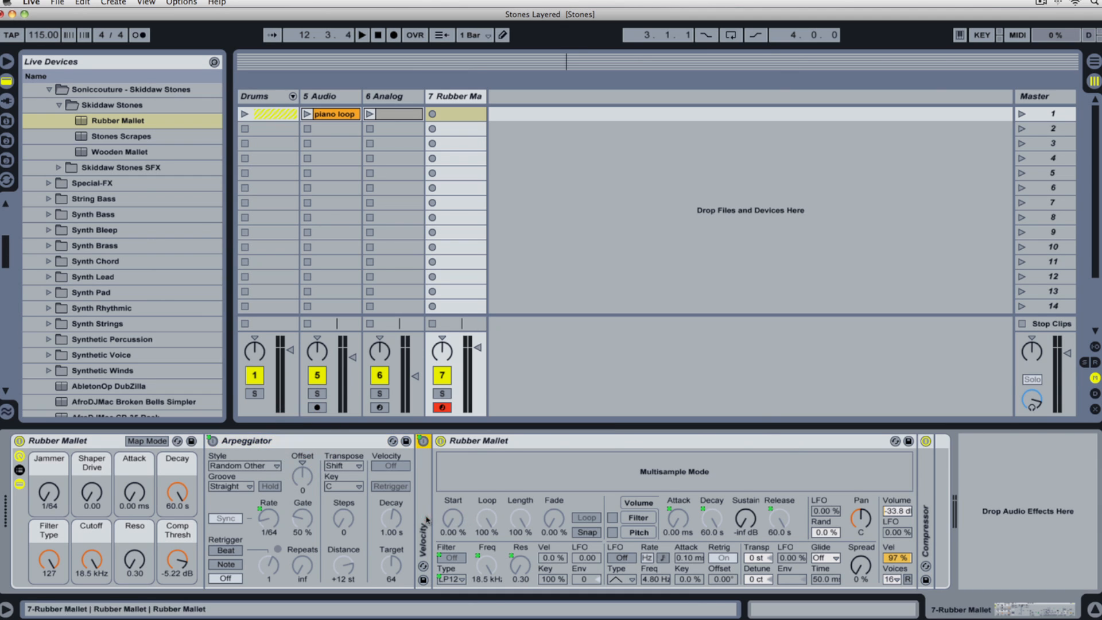
double_click(427, 520)
left_click(720, 443)
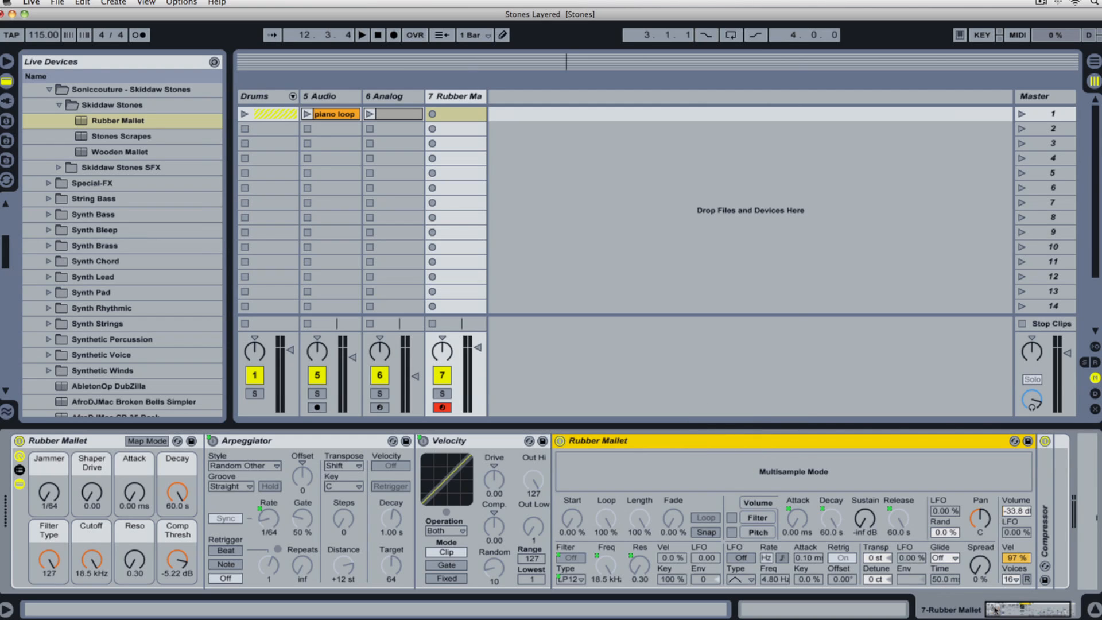
double_click(1044, 508)
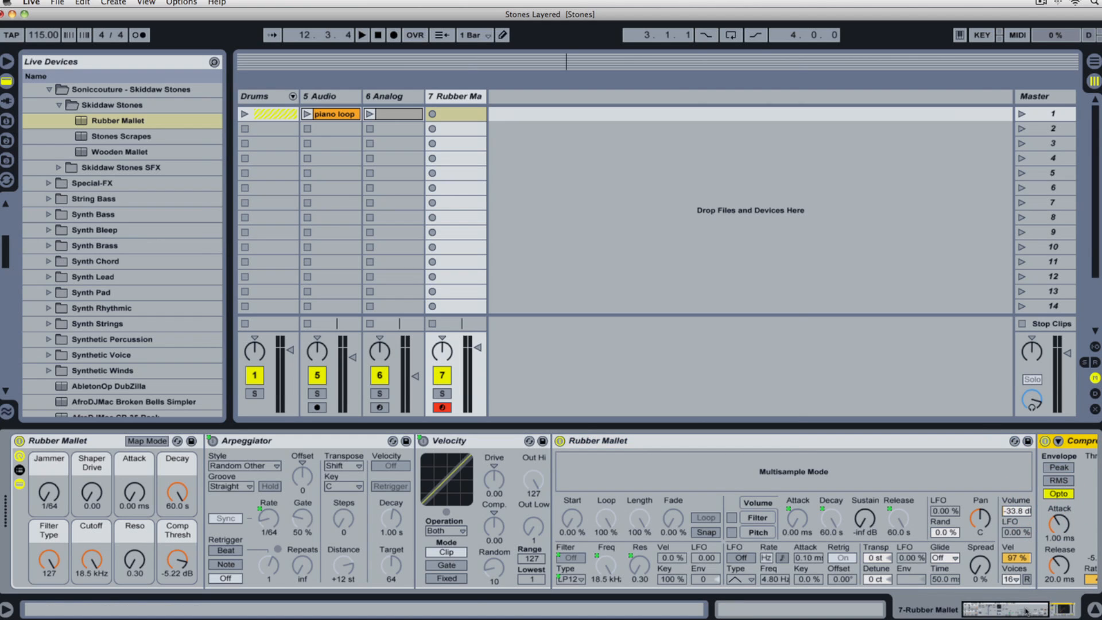
left_click_drag(1027, 611, 1052, 609)
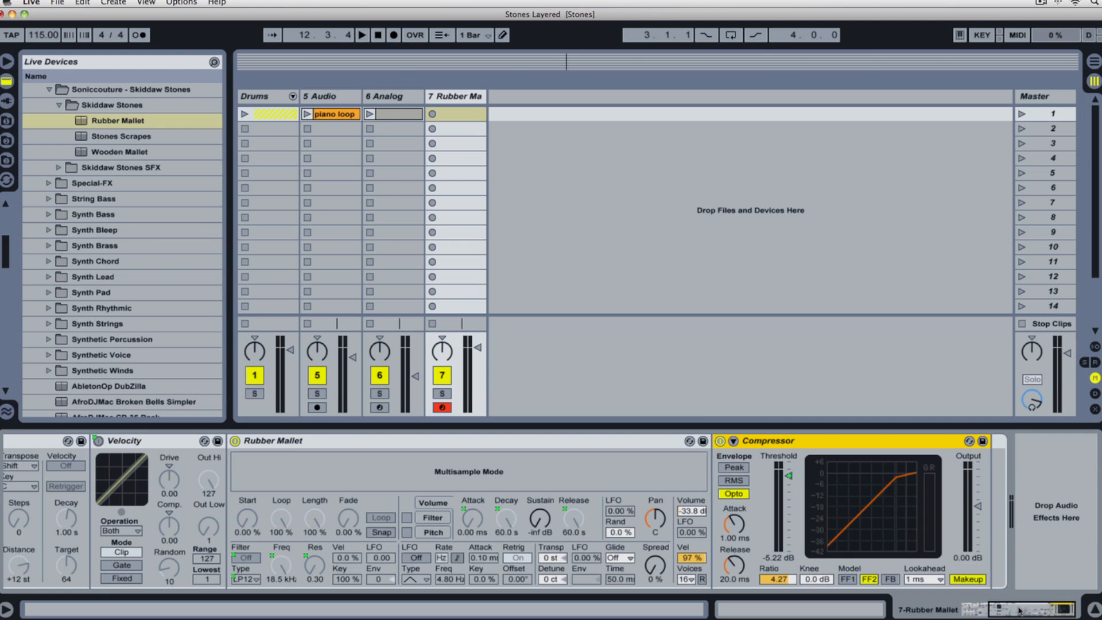
left_click_drag(1019, 610, 993, 610)
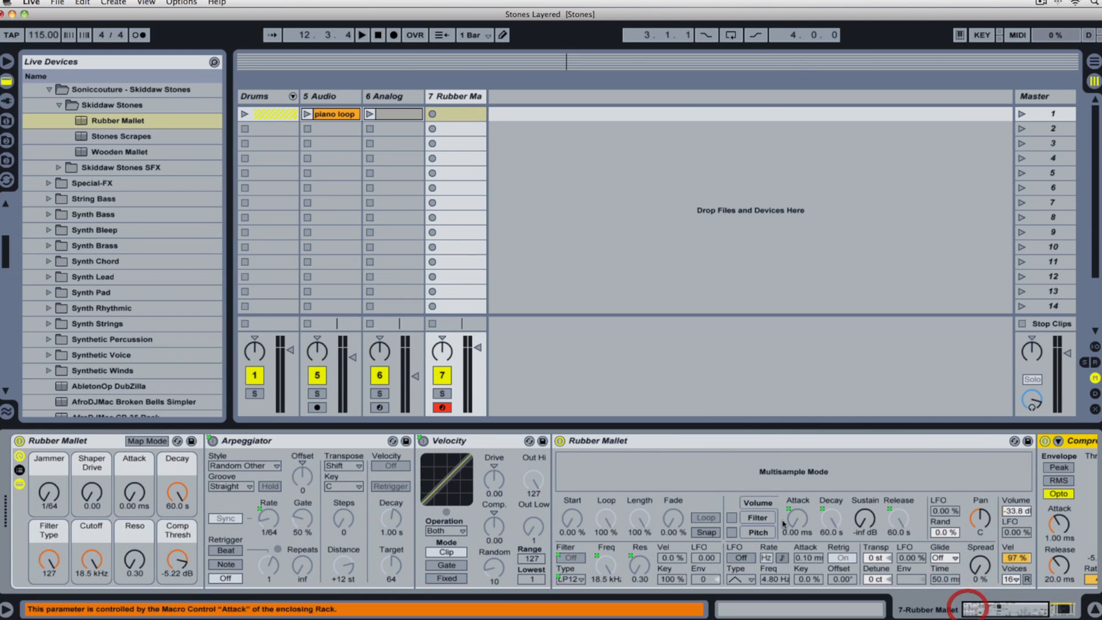
Step: Fold the Velocity device and the Rubber Mallet sampler, leaving the Arpeggiator selected
double_click(465, 441)
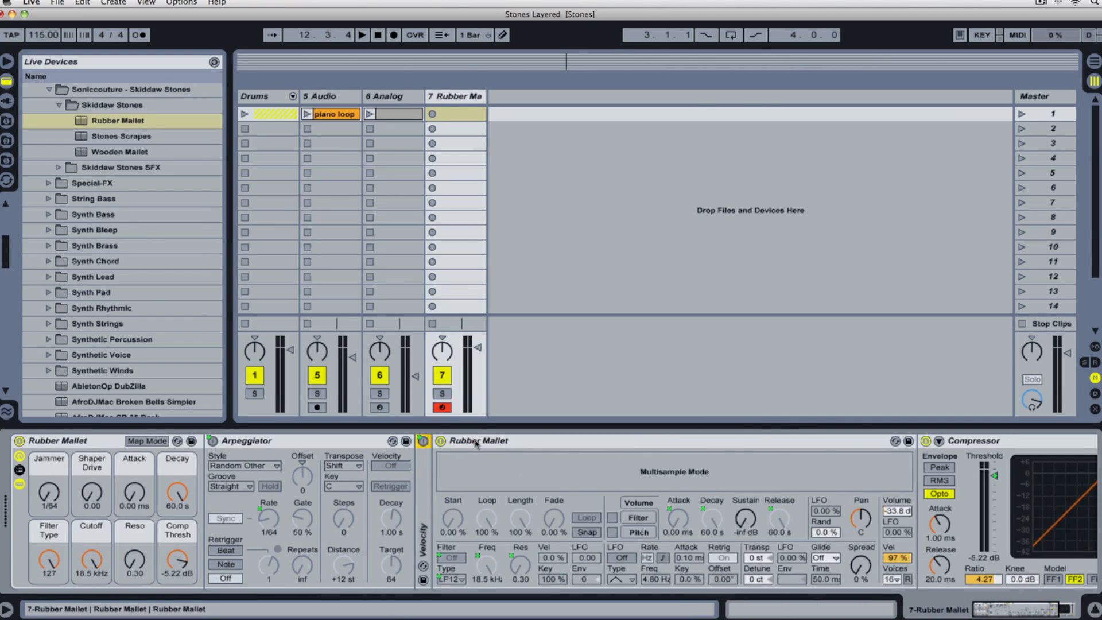
double_click(554, 441)
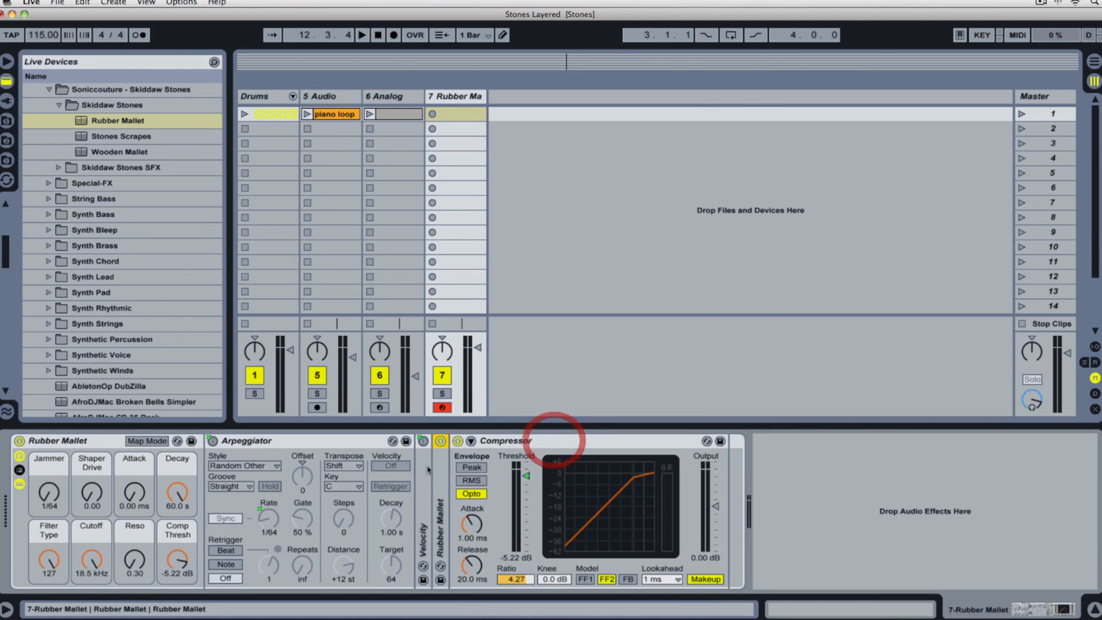
left_click(313, 446)
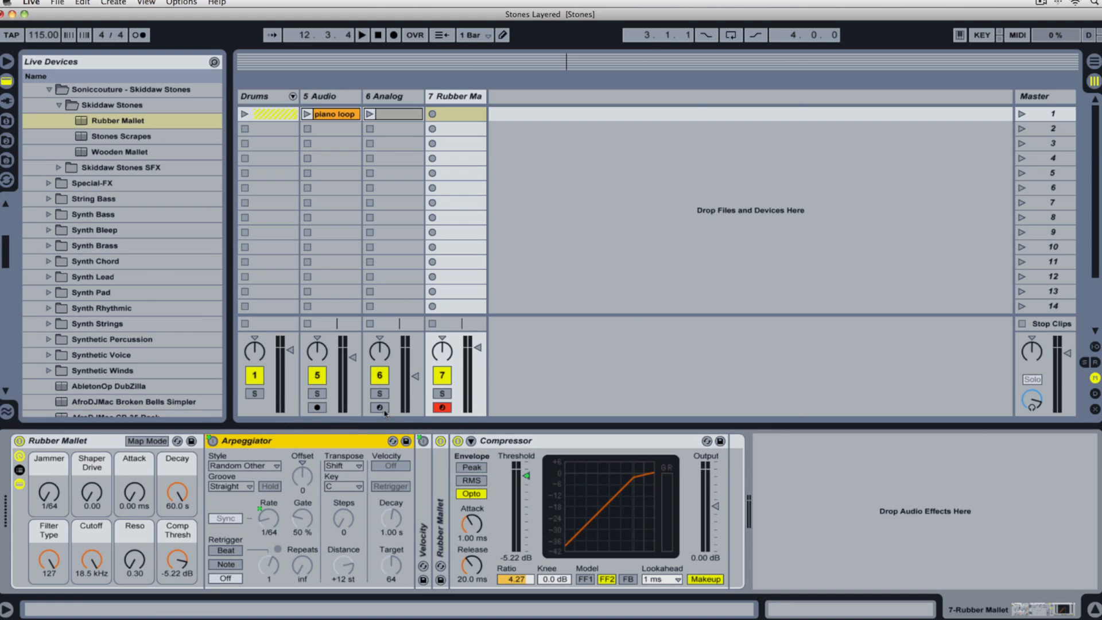
Step: Move the MIDI clip from the 6 Analog track to the Rubber Mallet track's first slot, launch it and show that track's devices
left_click(399, 115)
left_click(398, 117)
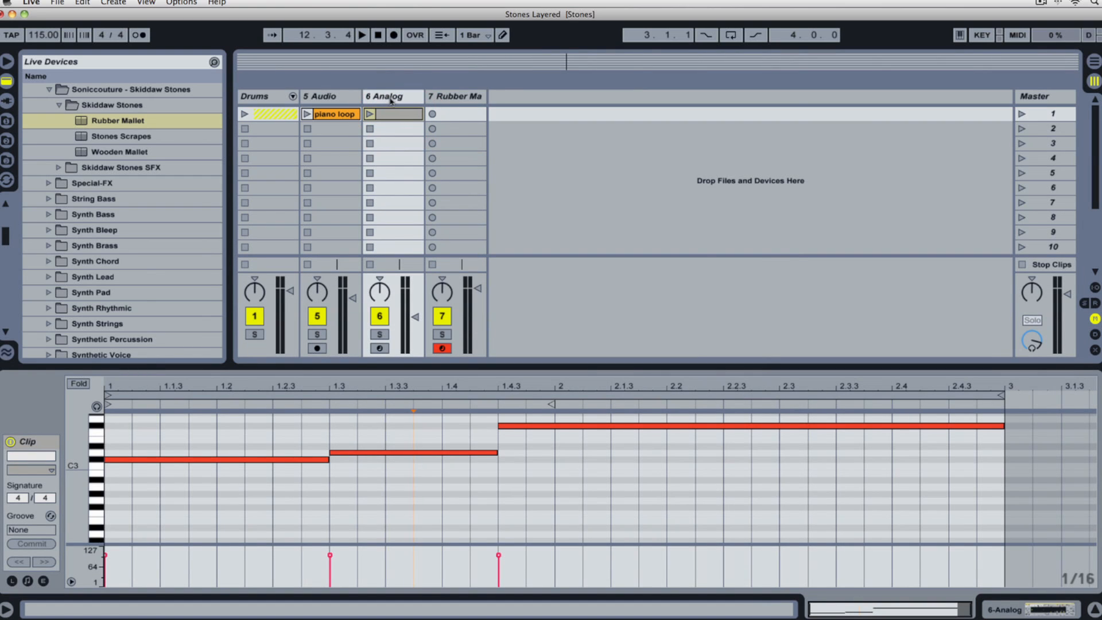
left_click(390, 99)
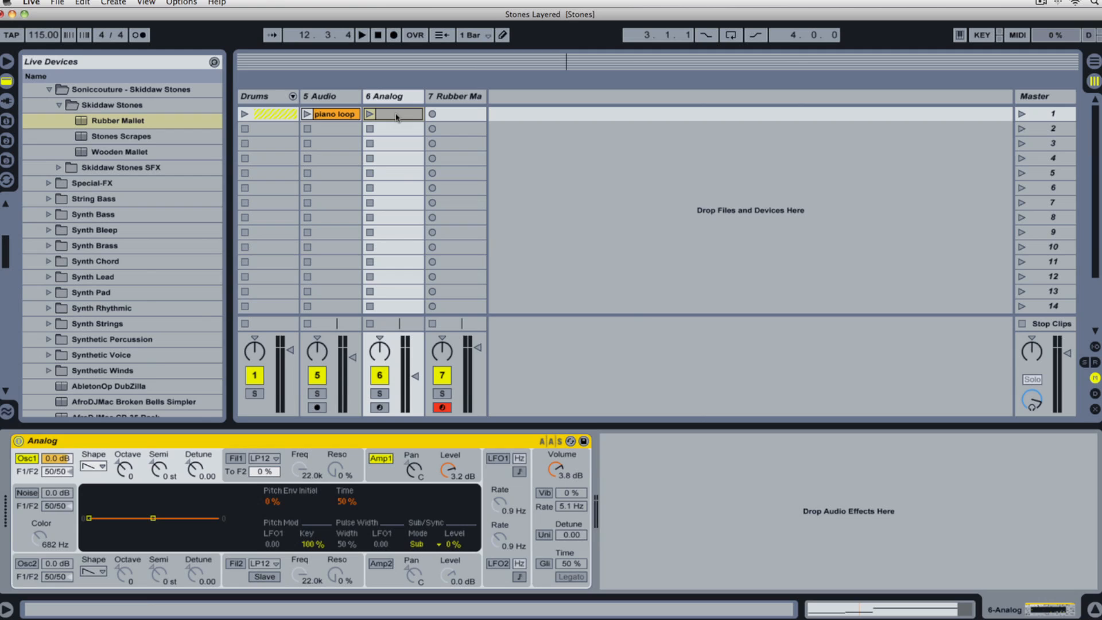
left_click(396, 117)
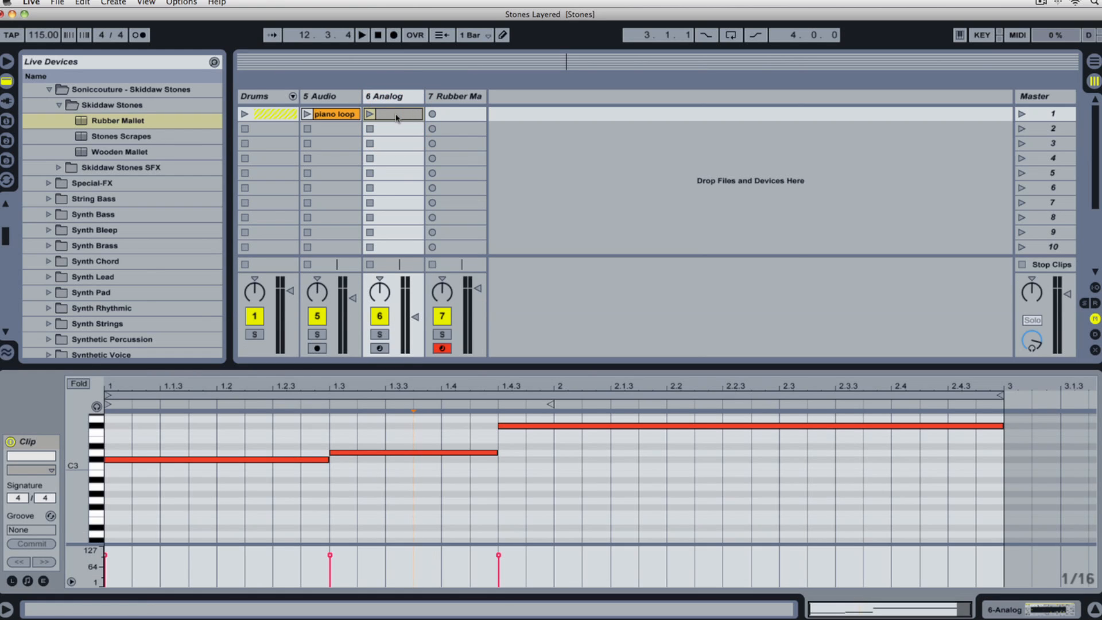
left_click_drag(396, 117, 465, 115)
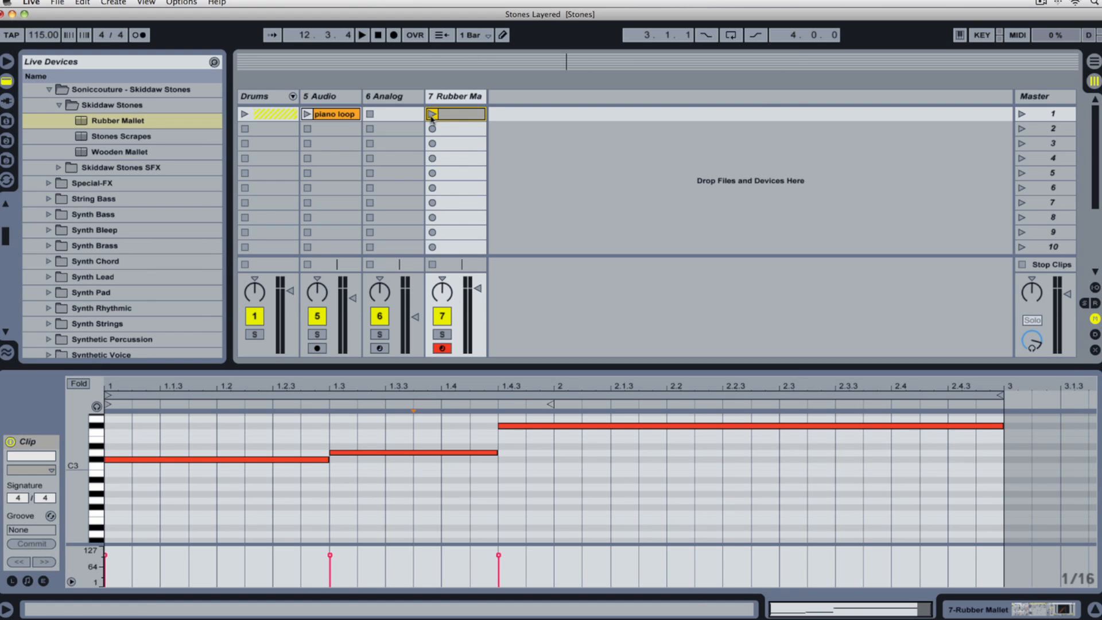
left_click(432, 115)
left_click(454, 95)
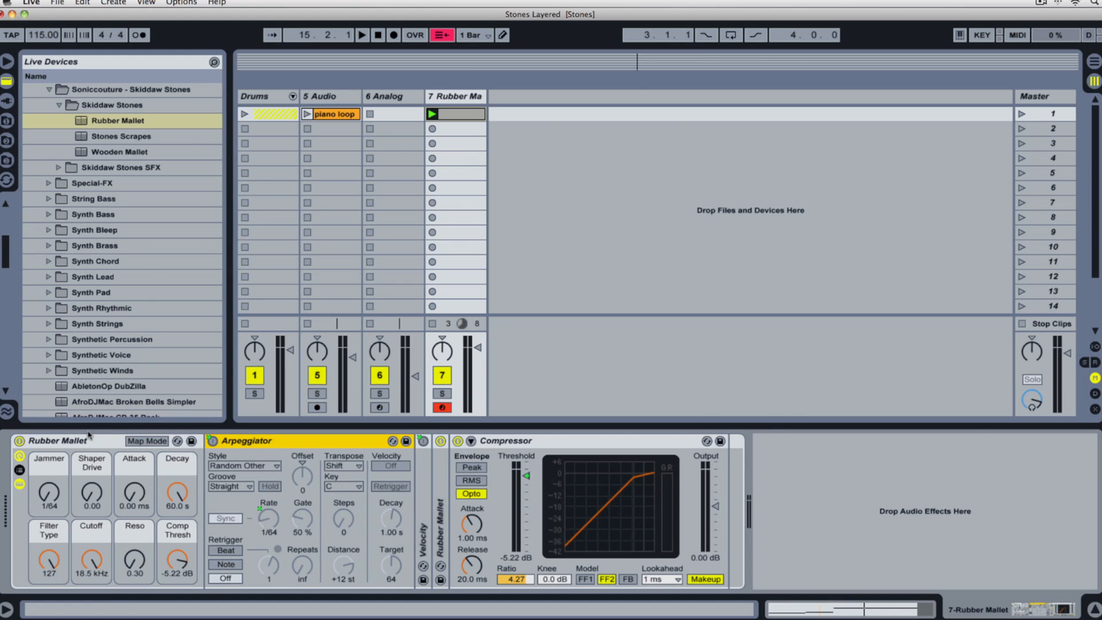
Step: Start playback, set the Rubber Mallet rack's Jammer to 1/16 and check the notes in its MIDI clip
key("space")
left_click(48, 494)
left_click_drag(48, 495, 48, 479)
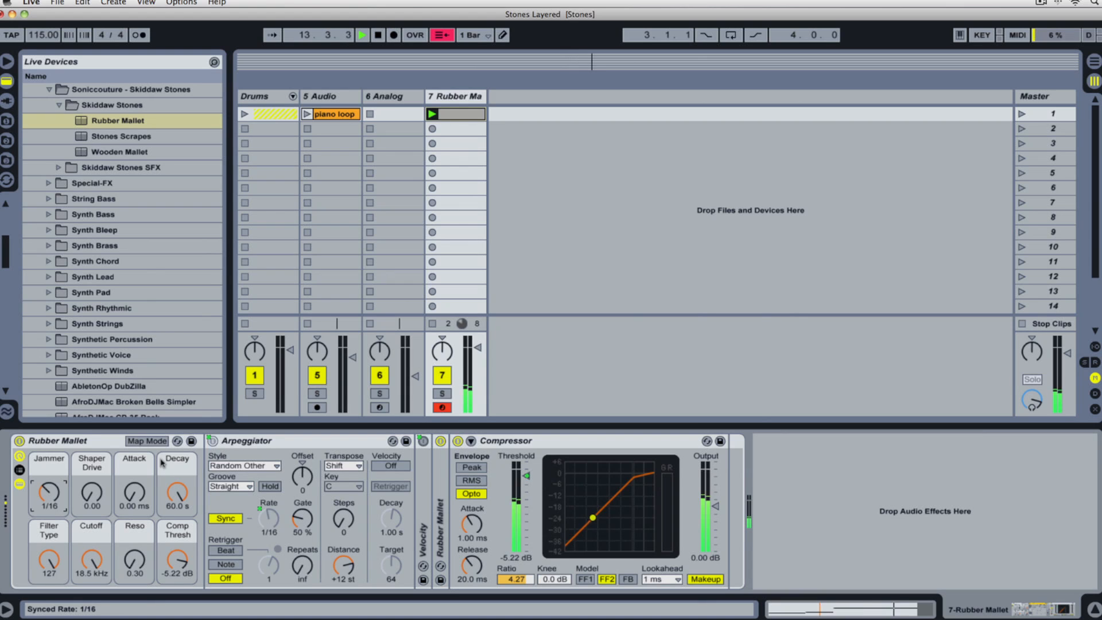
left_click(458, 115)
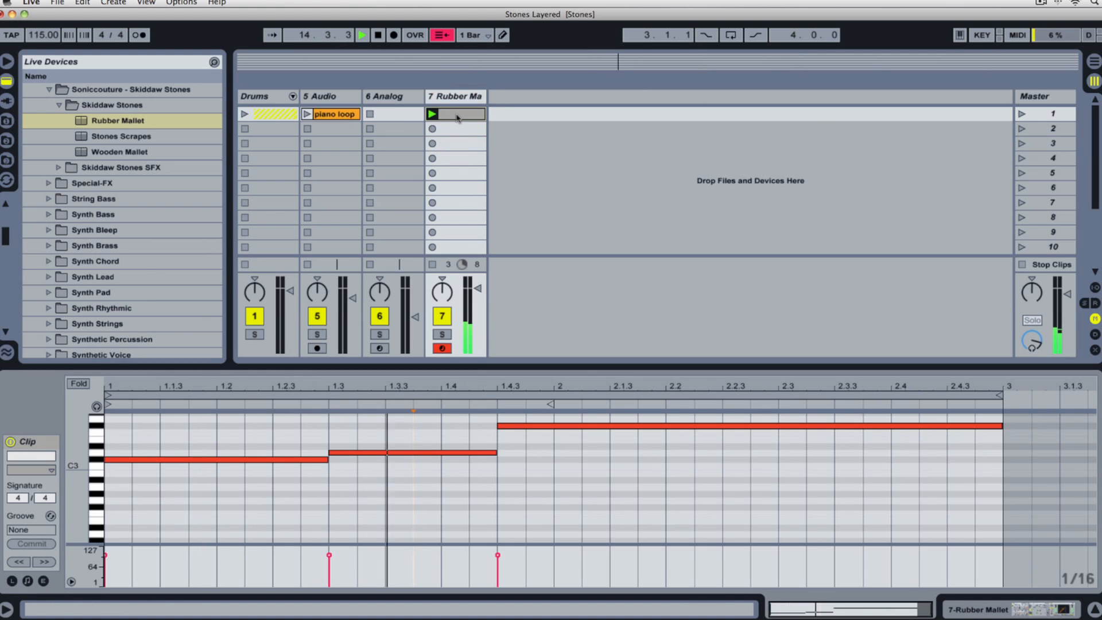
left_click(452, 100)
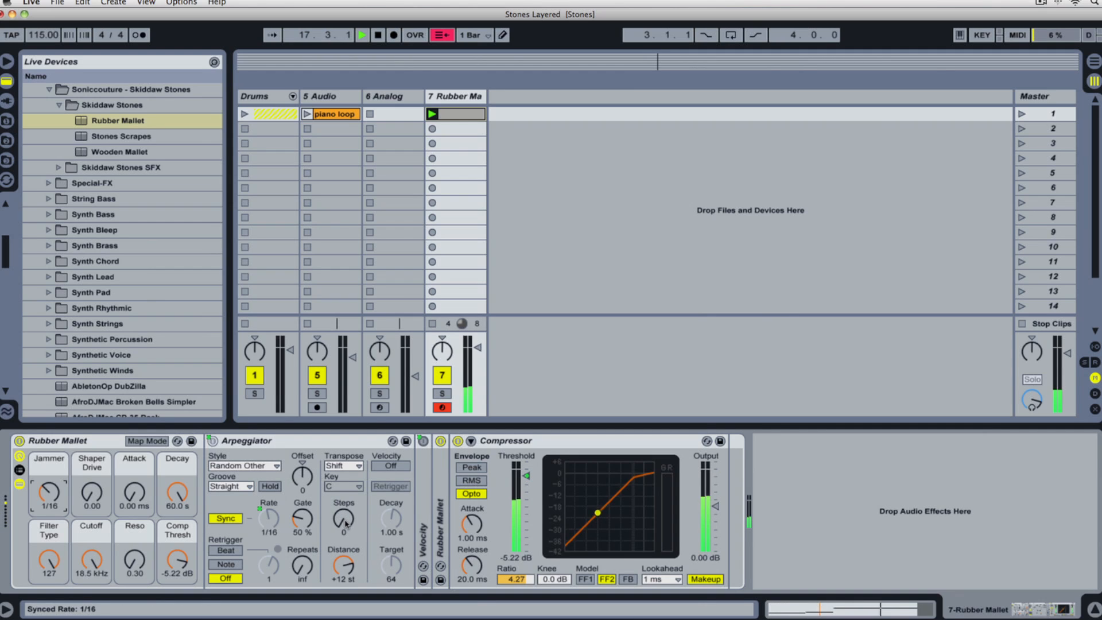
Step: Set the Arpeggiator's Steps to 2, and the Rubber Mallet rack's Decay to 1.45 s and Comp Thresh to -21.5 dB
left_click_drag(346, 524, 357, 514)
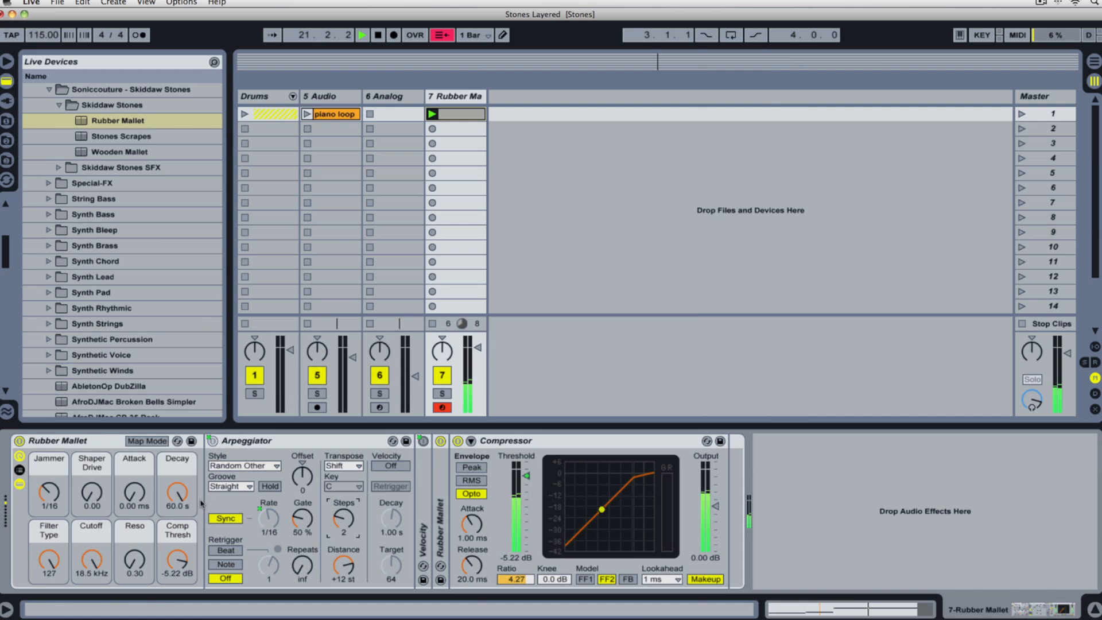
left_click_drag(178, 493, 177, 578)
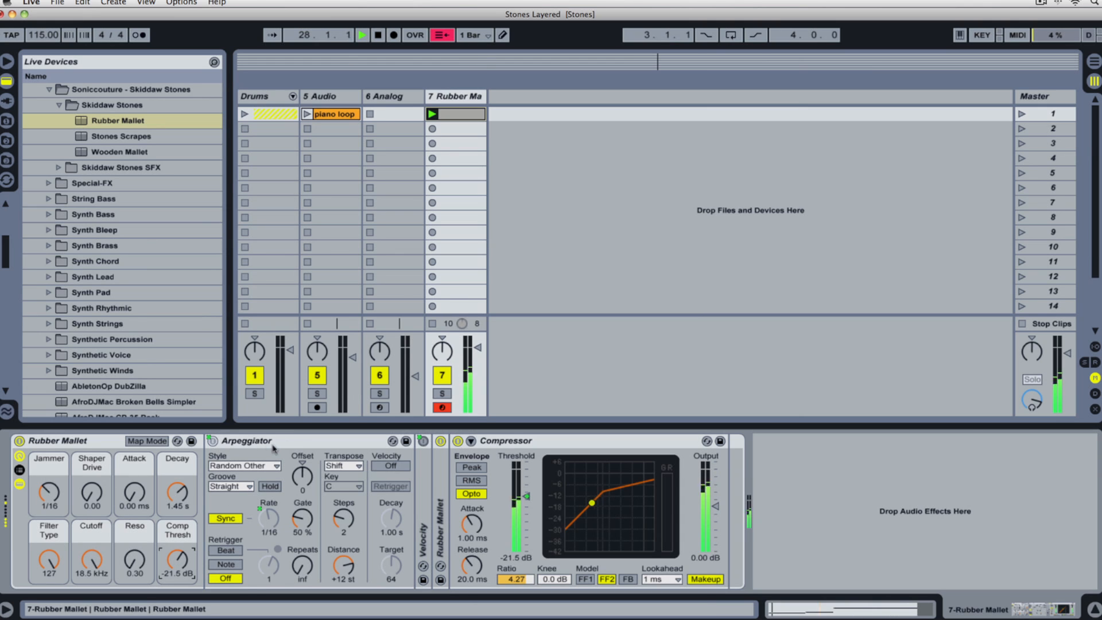
Step: Fold the Arpeggiator and Compressor, hide the Rubber Mallet rack's devices so only its macros show, and stop playback
double_click(290, 441)
double_click(395, 441)
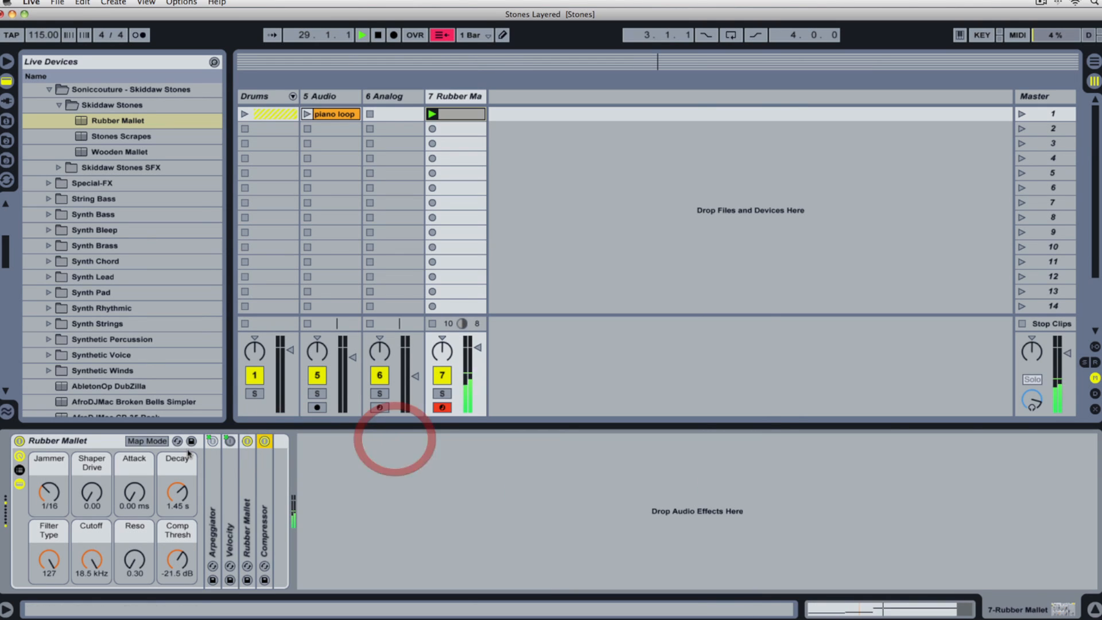
left_click(19, 484)
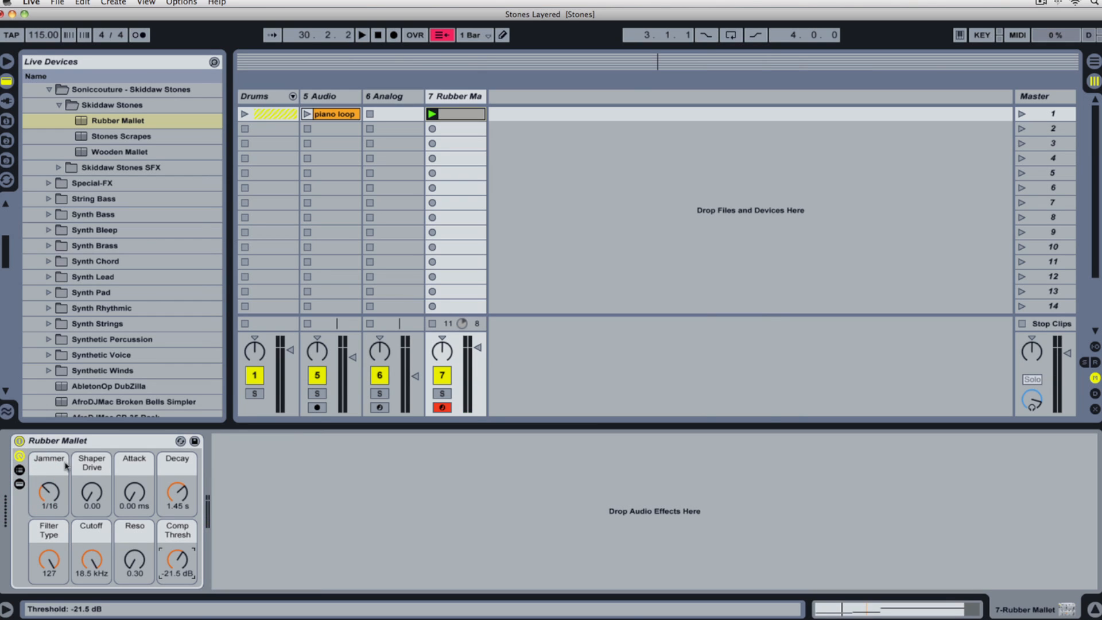
Step: Group the Rubber Mallet rack into a new Instrument Rack and show the outer rack's chain list
right_click(96, 441)
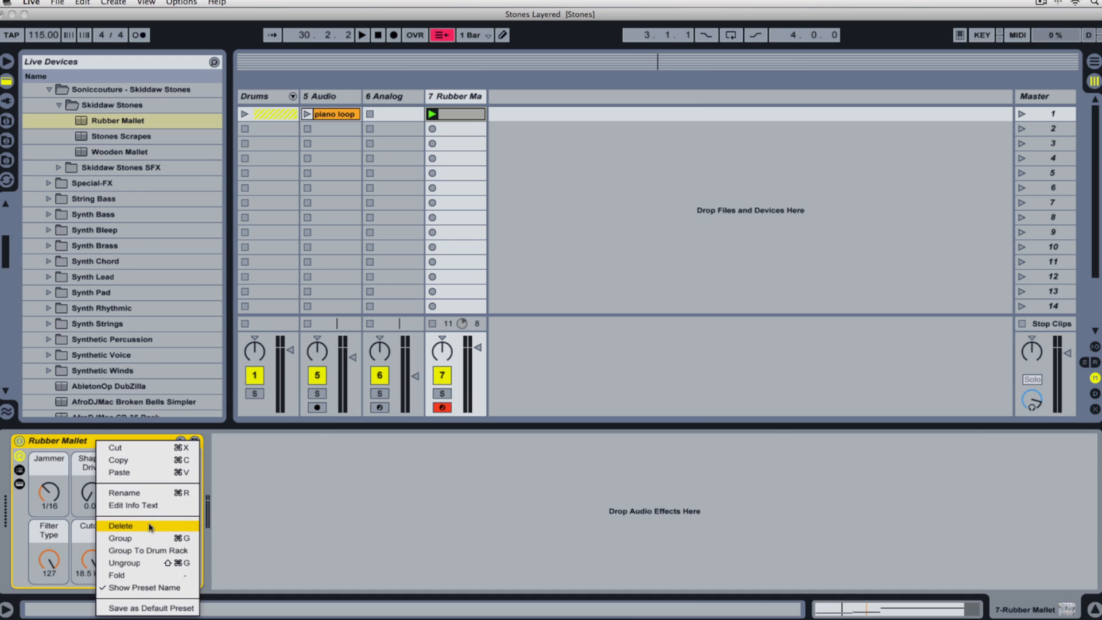
left_click(154, 540)
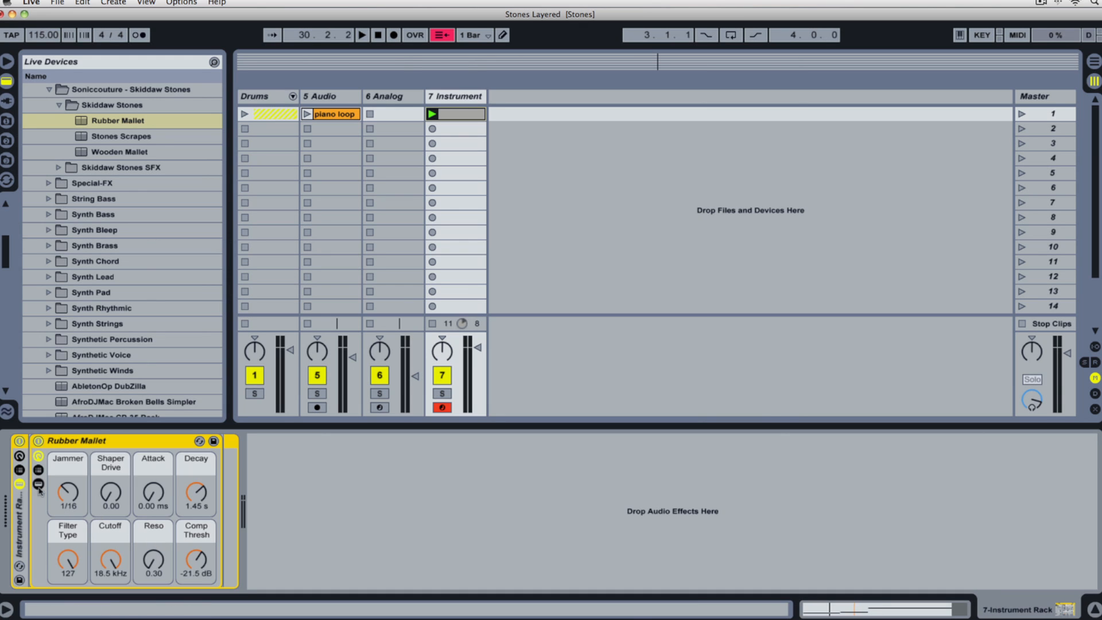
left_click(19, 471)
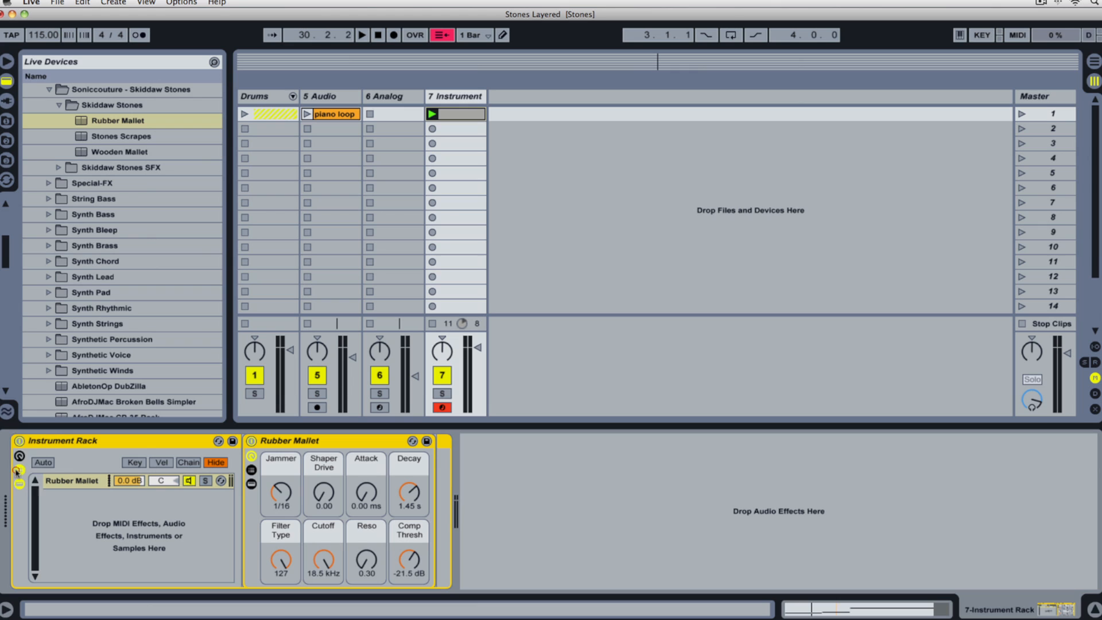
Step: Rename the outer Instrument Rack as "stones layers"
left_click(68, 482)
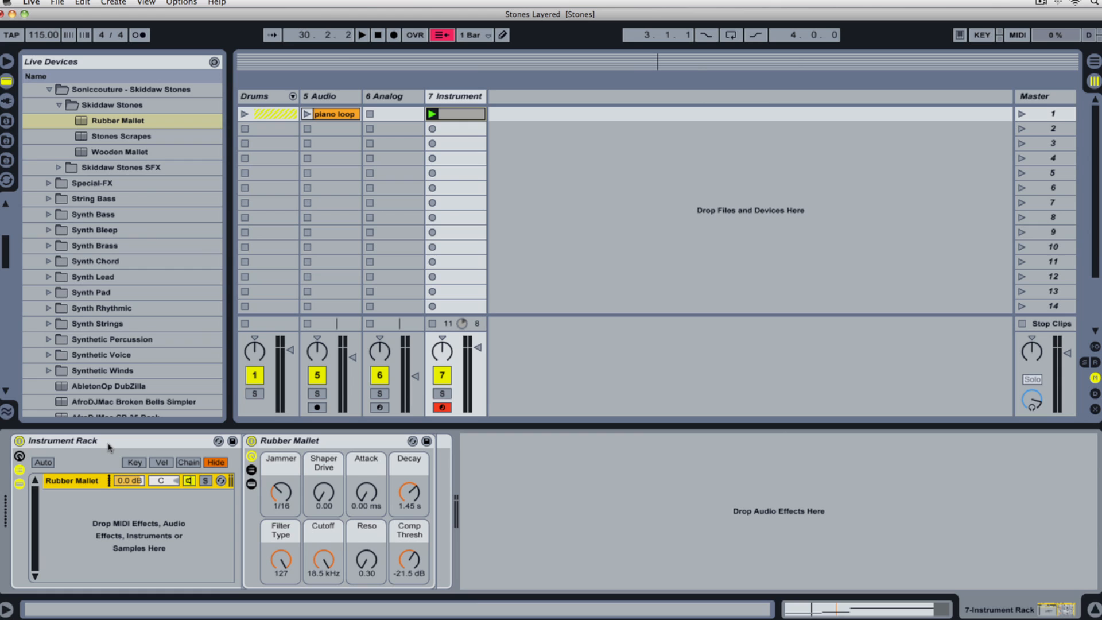
left_click(86, 442)
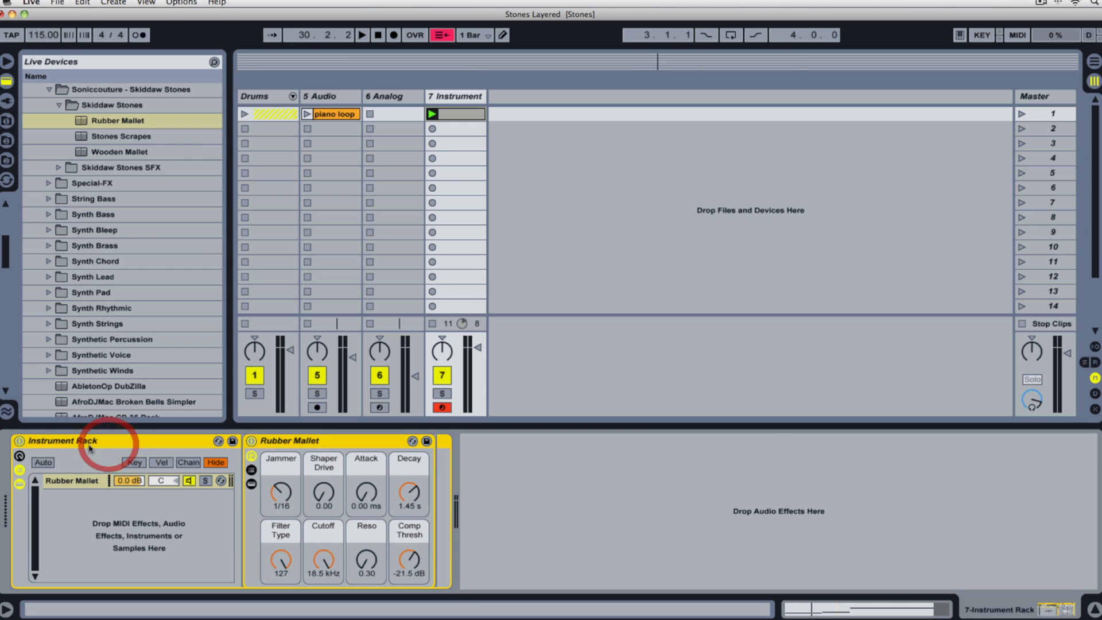
left_click(73, 440)
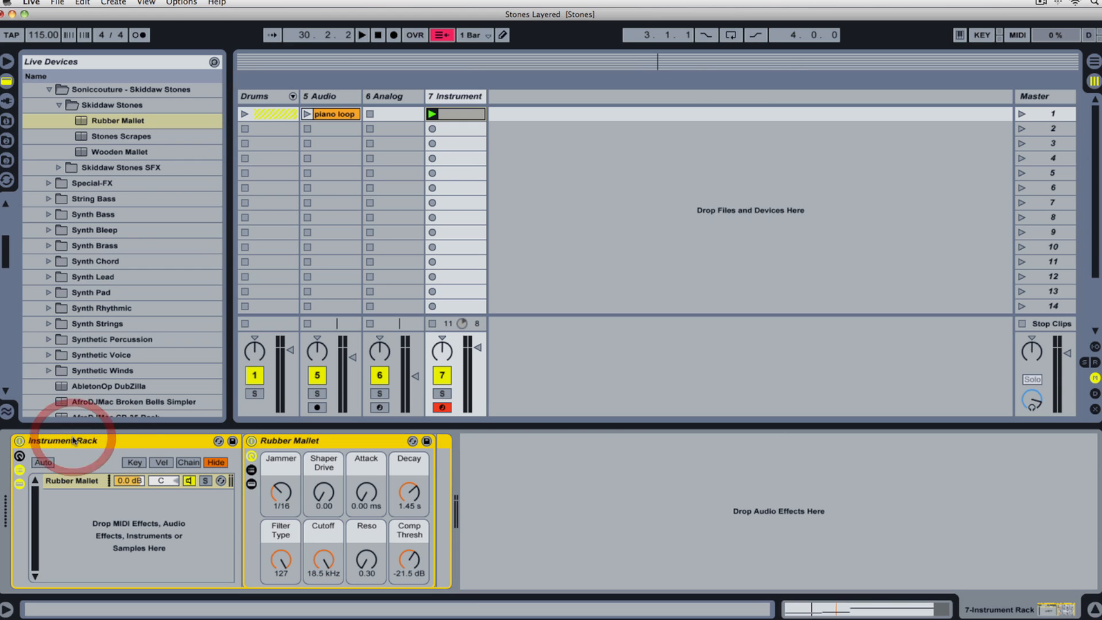
key("super+r")
type("s")
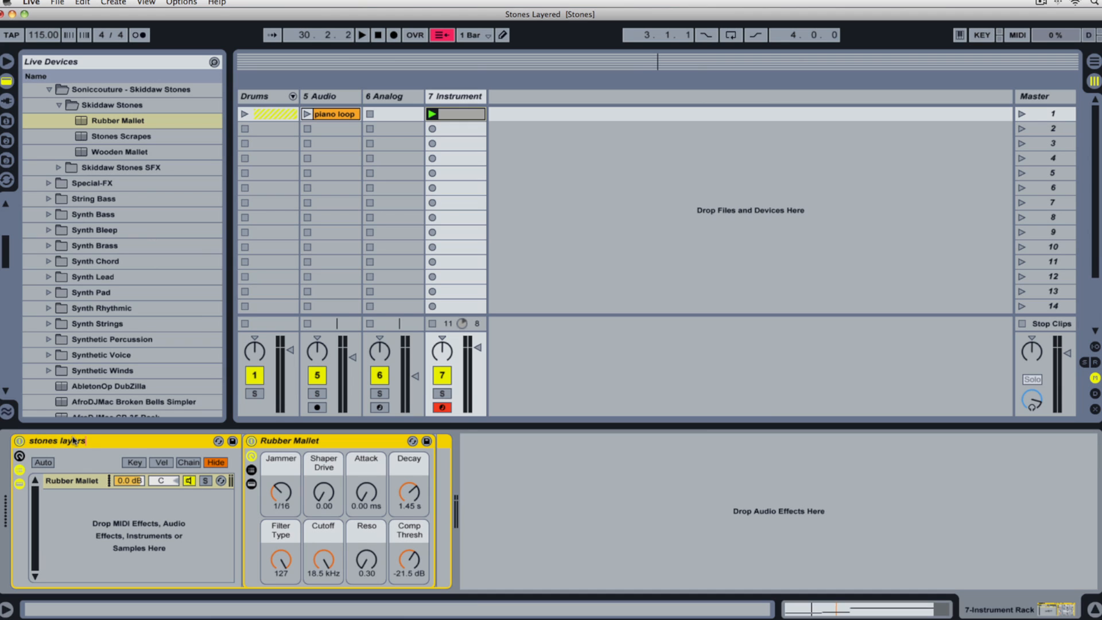
key("Return")
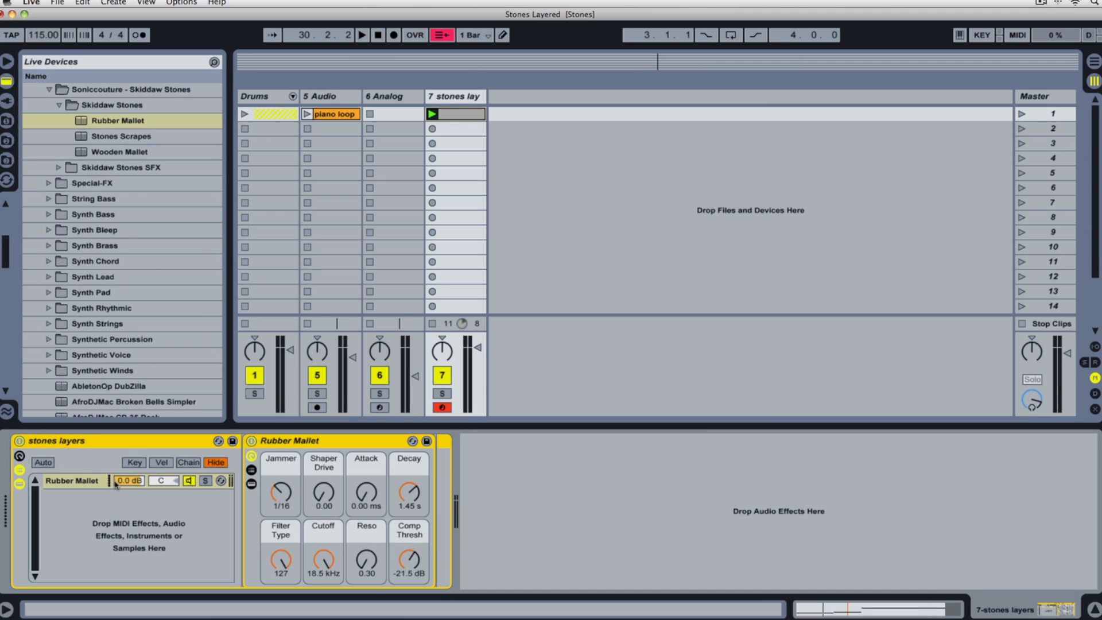
Step: Select the Rubber Mallet chain, check the notes of track 7's MIDI clip and return to the track's devices
left_click(86, 482)
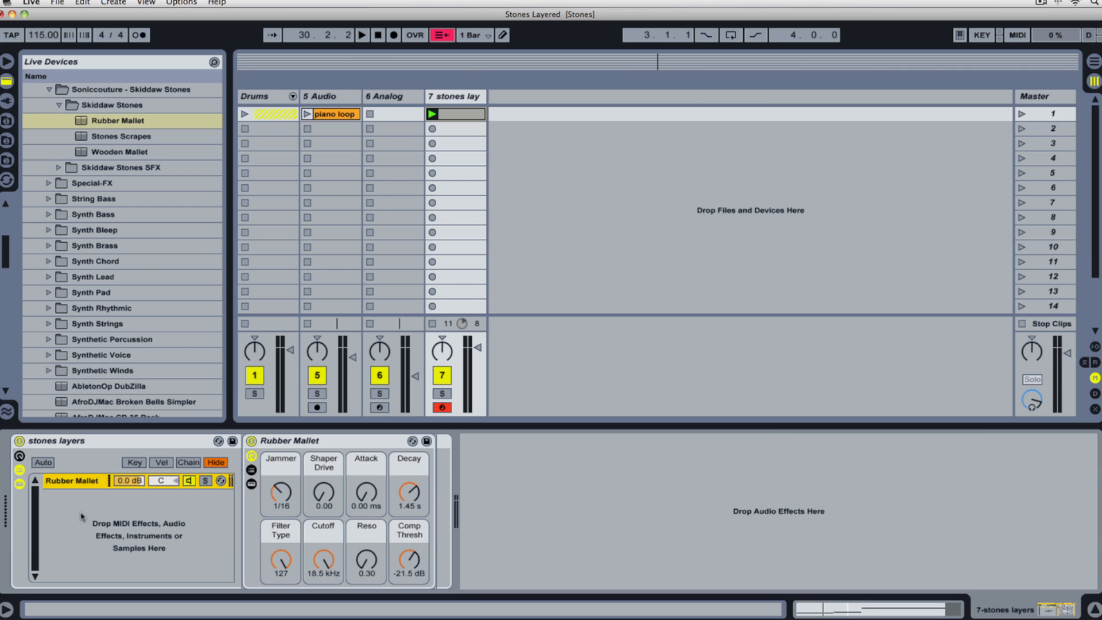
left_click(472, 117)
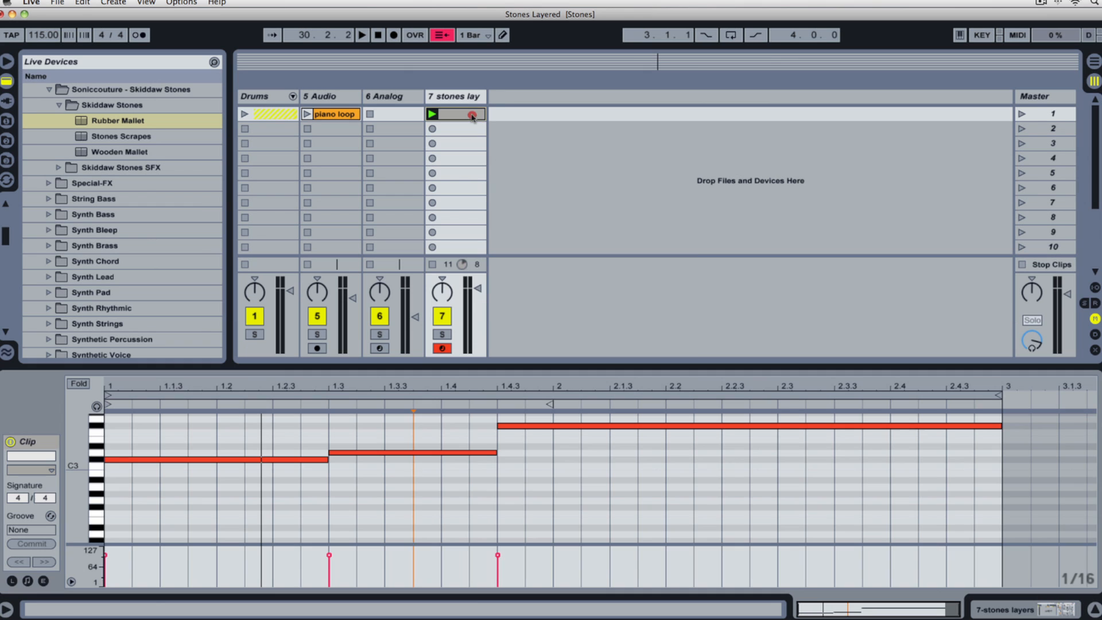
left_click(466, 97)
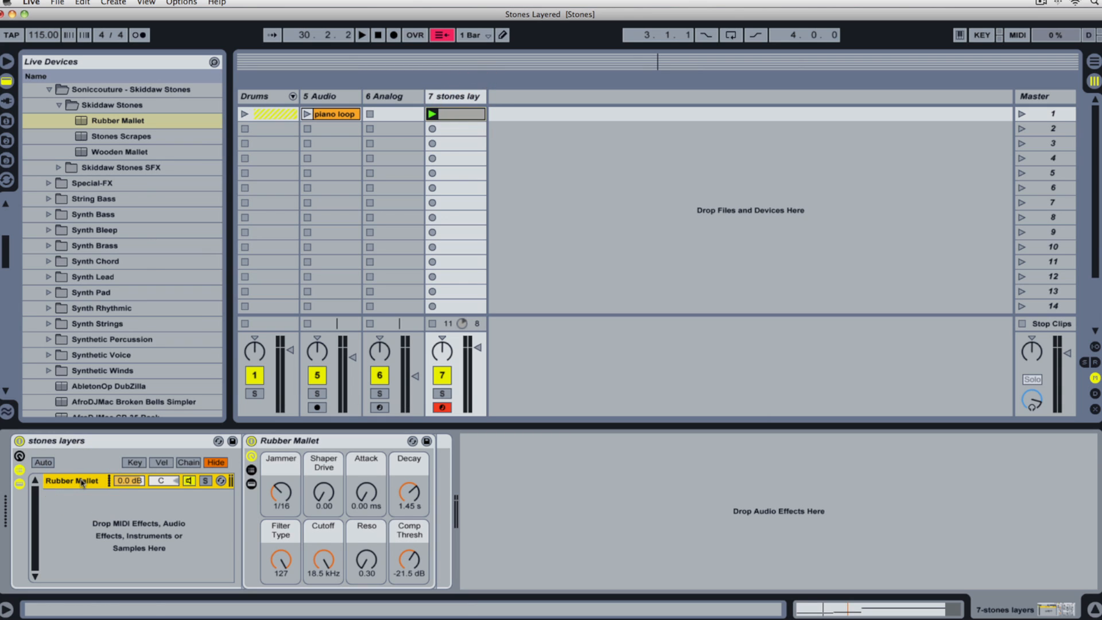
Step: Widen the browser and add the Rubber Mallet - Delay FX preset from Skiddaw Stones SFX as a second chain in stones layers
left_click(162, 168)
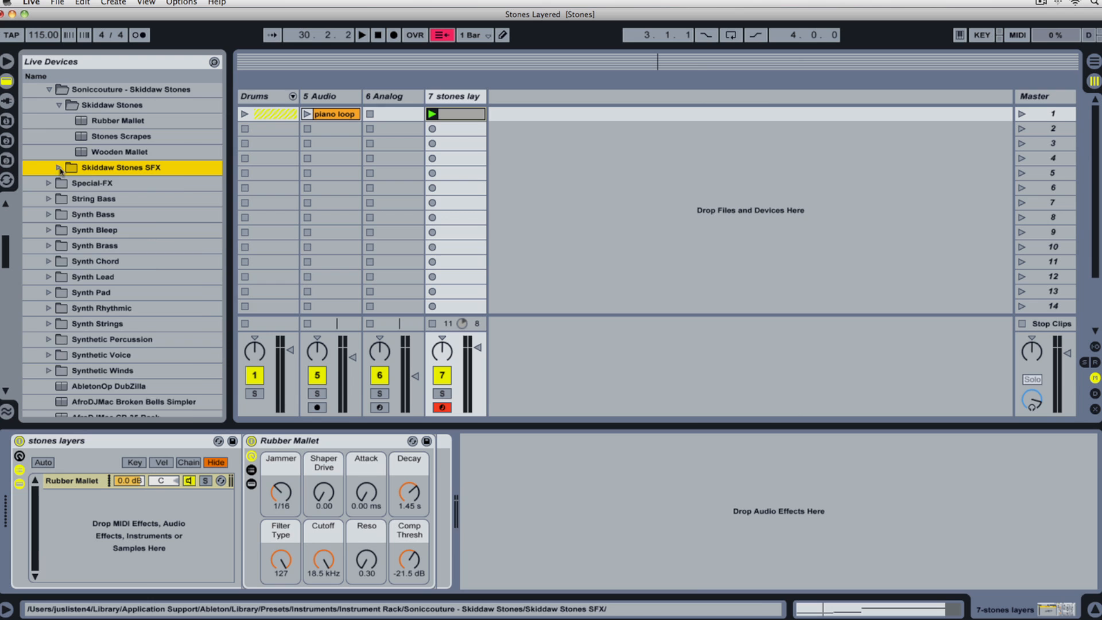
left_click(60, 169)
left_click_drag(231, 211, 308, 211)
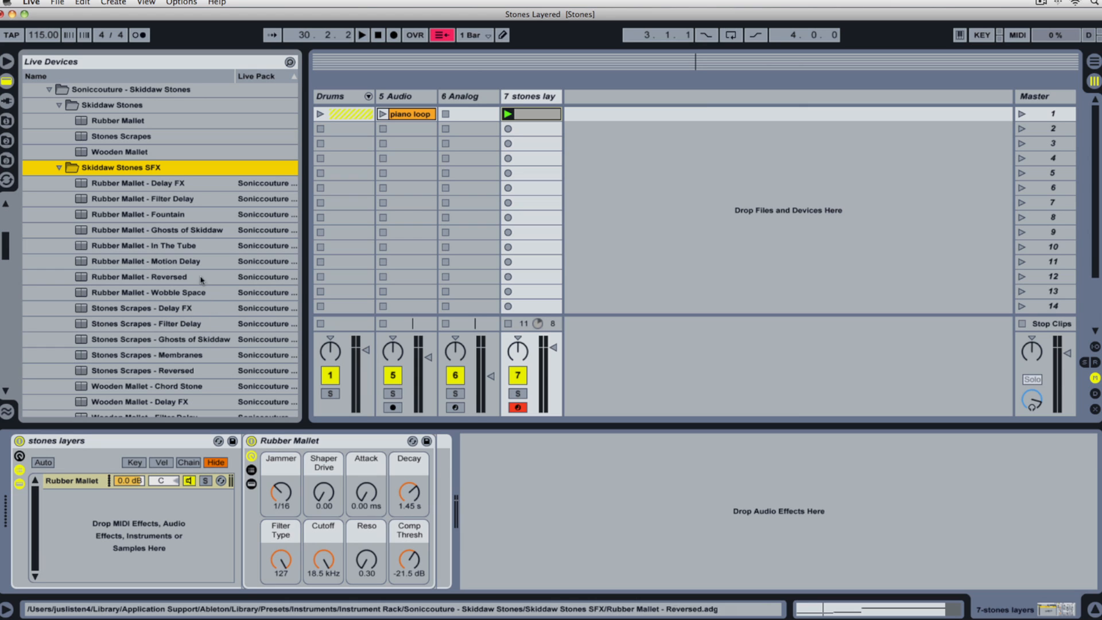
left_click(152, 183)
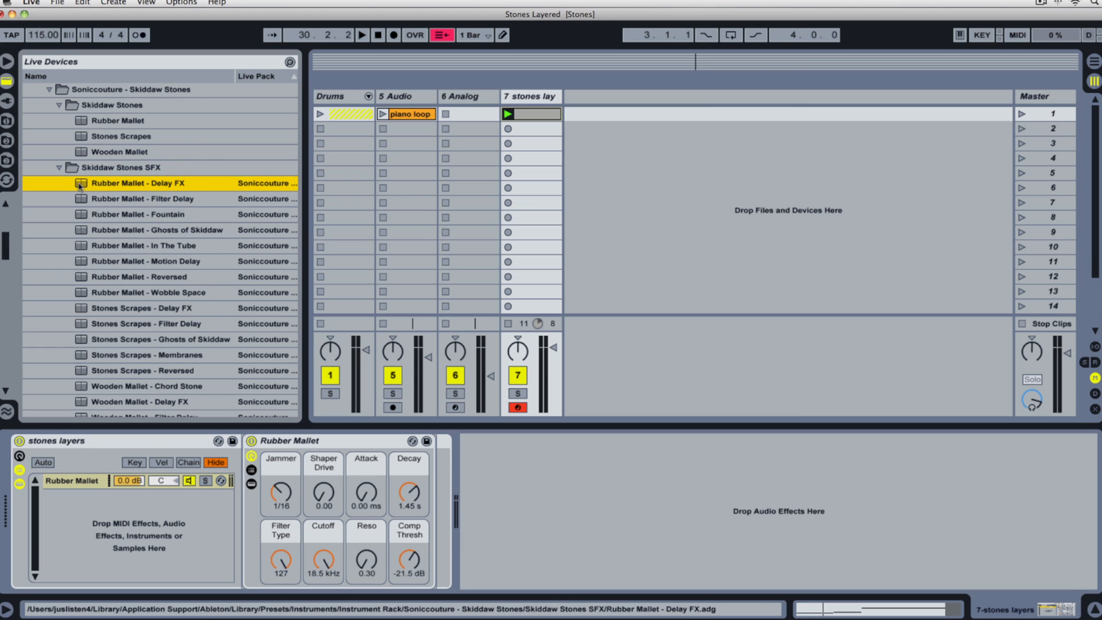
left_click_drag(81, 186, 150, 519)
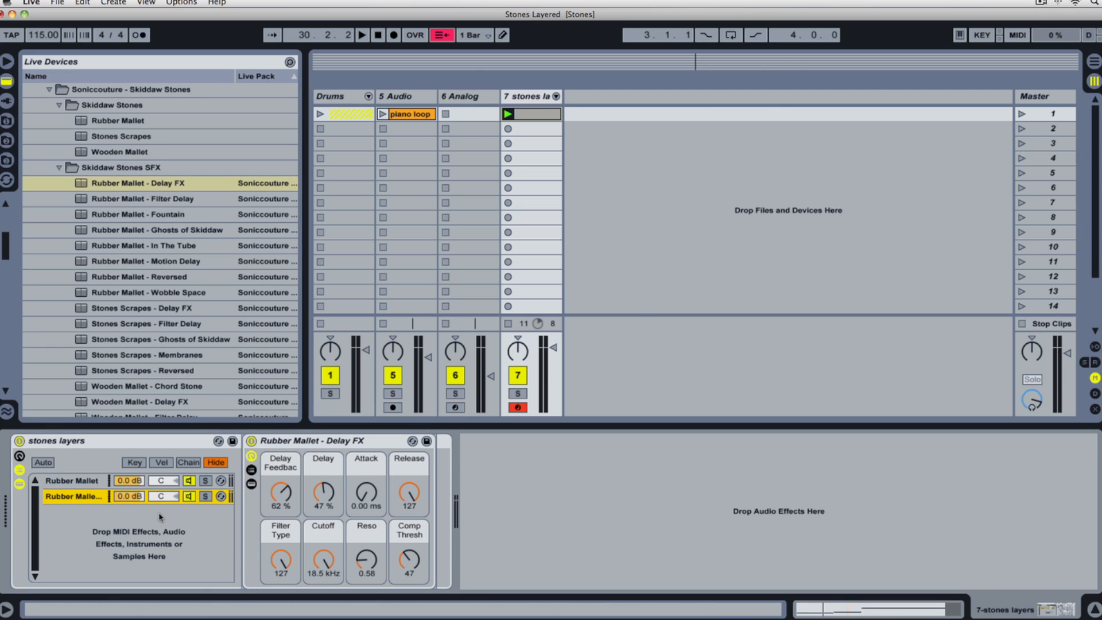
Step: Examine the devices inside the Rubber Mallet - Delay FX rack, including the Ping delay, and hide them again
left_click(252, 485)
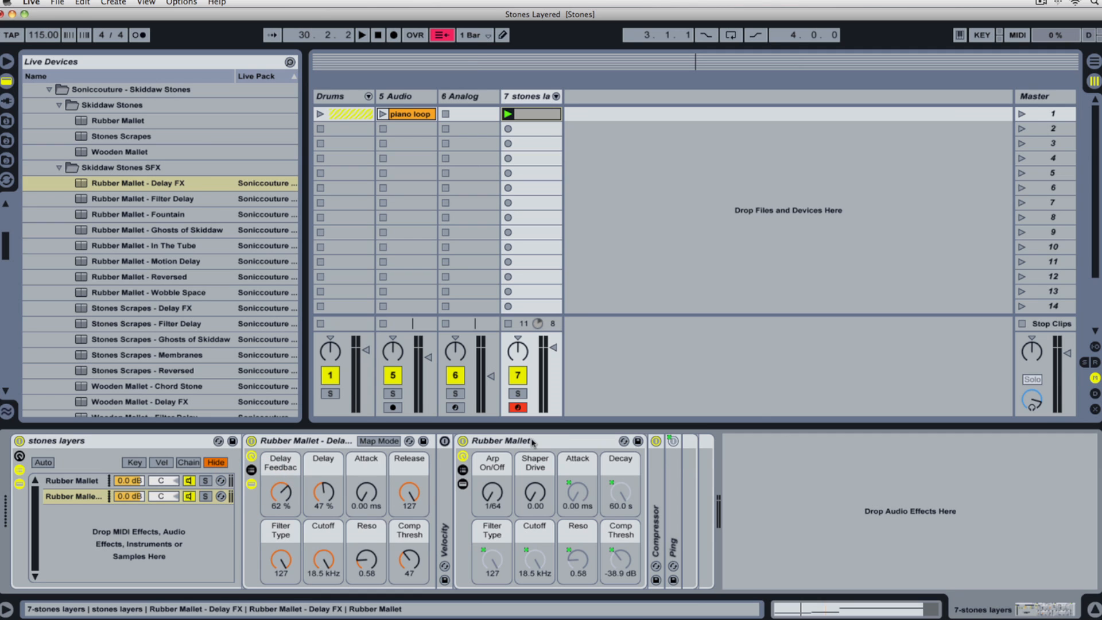
left_click(553, 443)
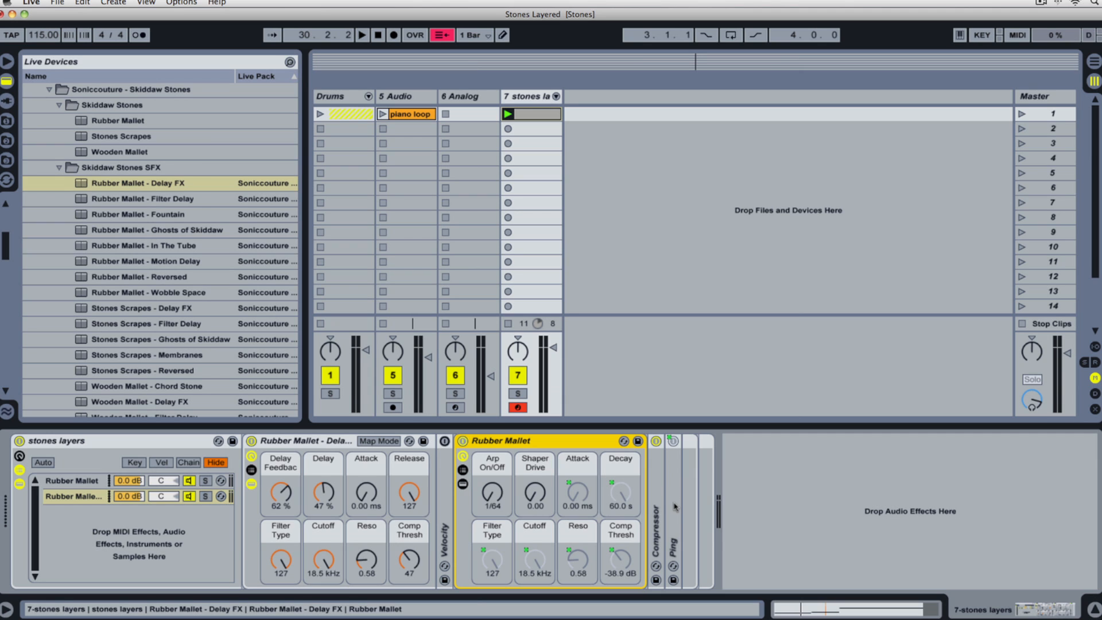
double_click(668, 511)
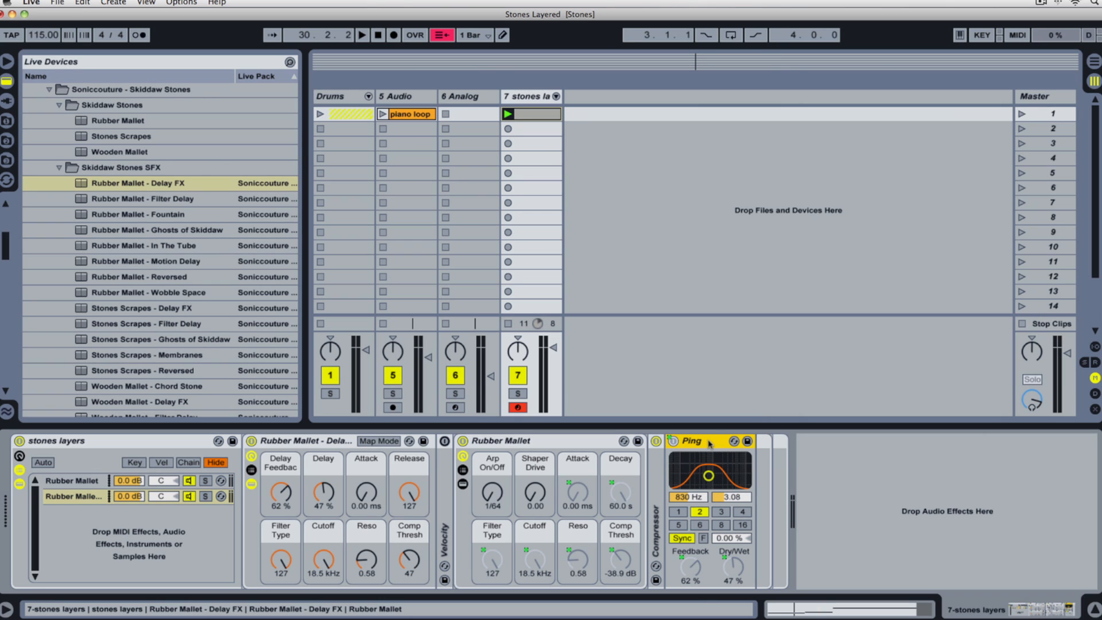
left_click(252, 484)
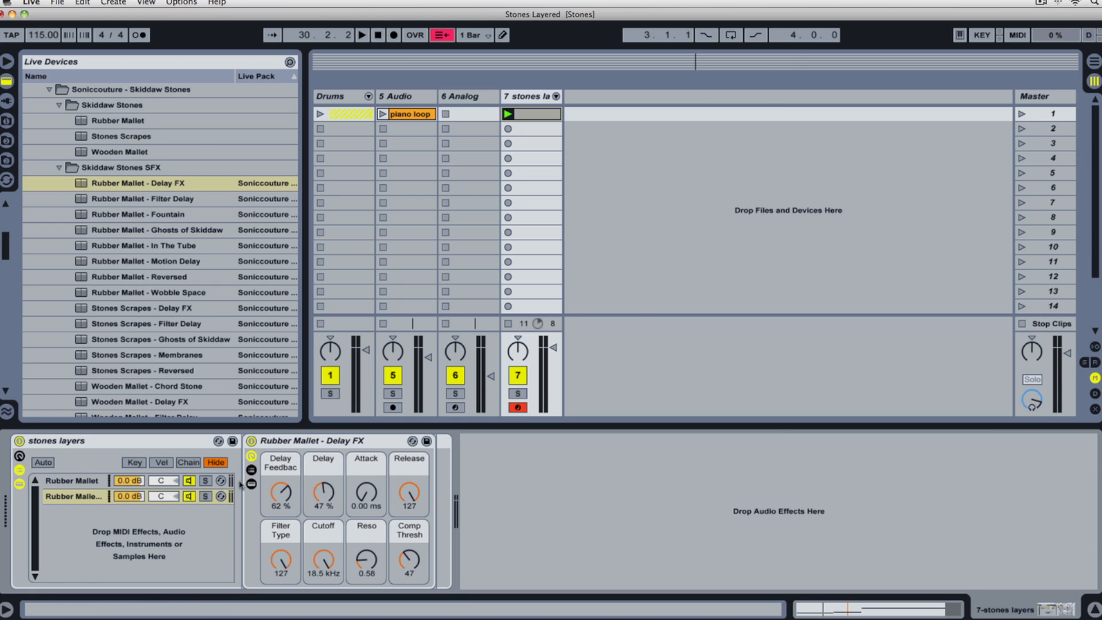
Step: Solo the Rubber Mallet - Delay FX chain, play it back and unsolo it to hear both chains together
left_click(206, 497)
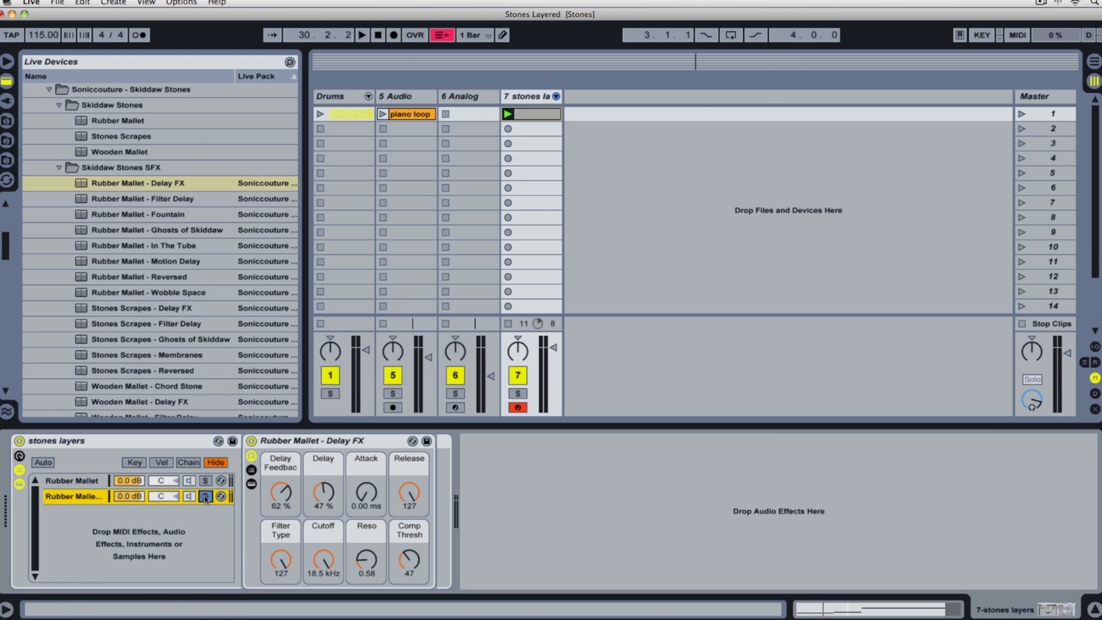
key("space")
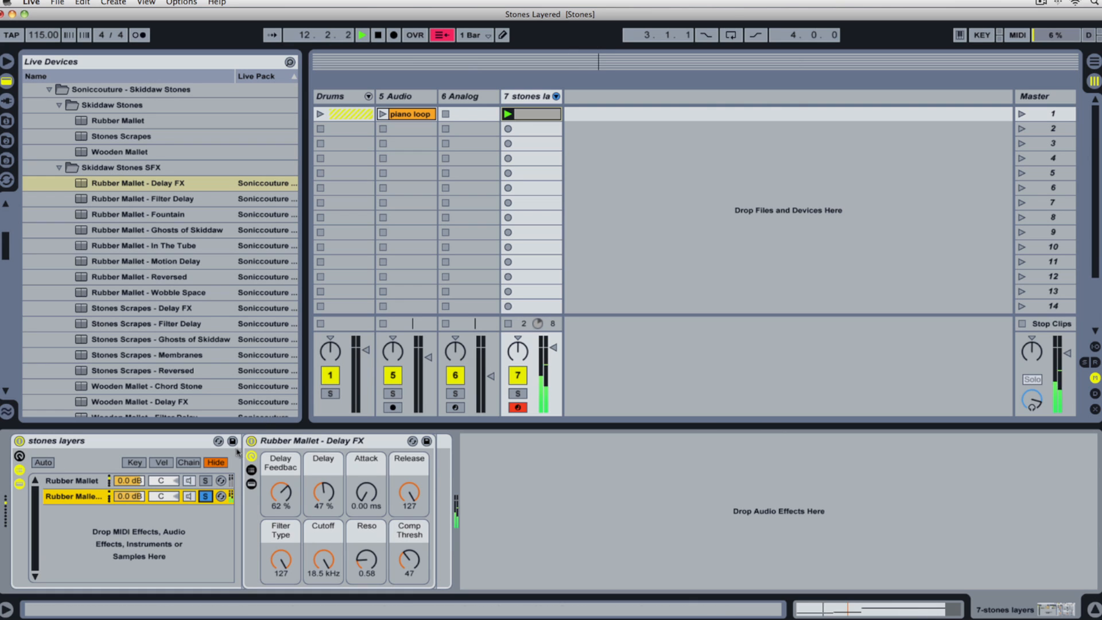
left_click(205, 497)
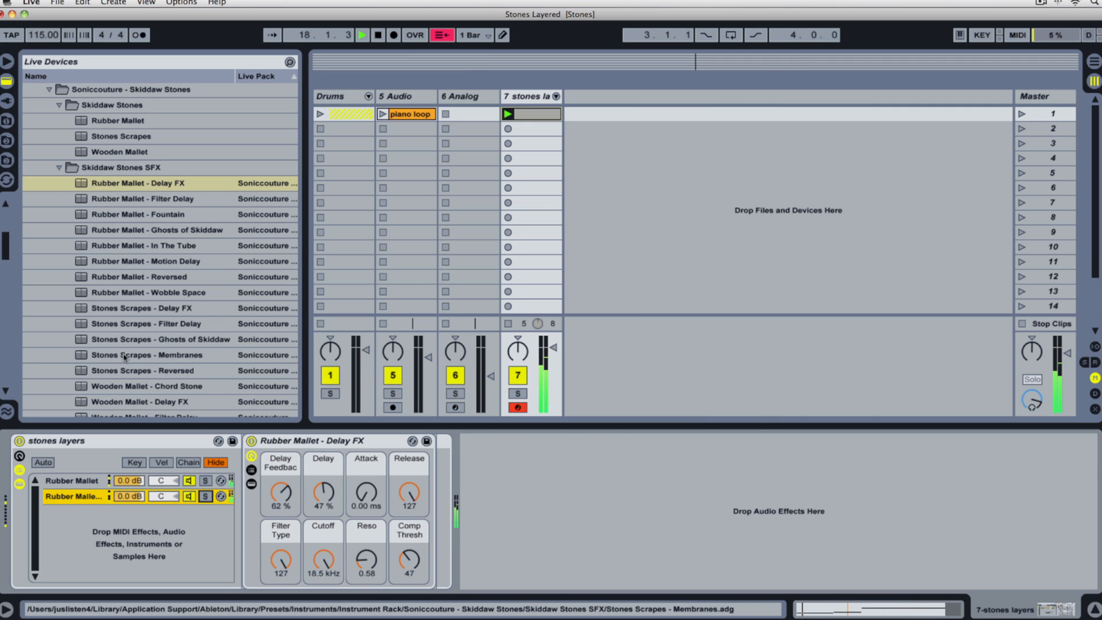
Step: Add the Stones Scrapes - Membranes preset as a third chain in stones layers and play it soloed
left_click(87, 360)
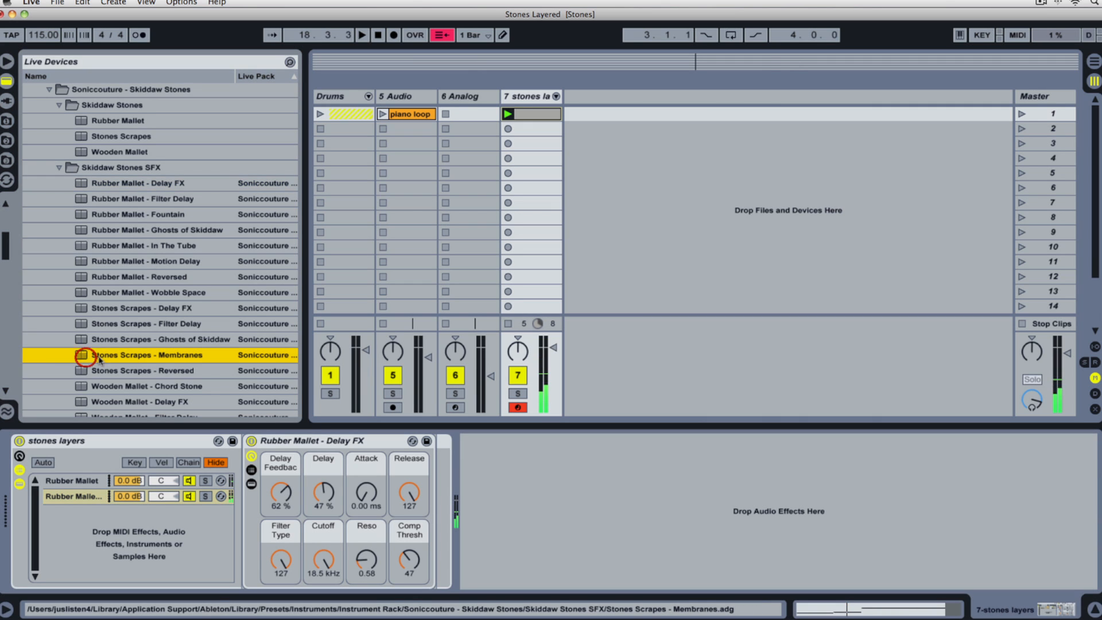
left_click_drag(80, 358, 116, 537)
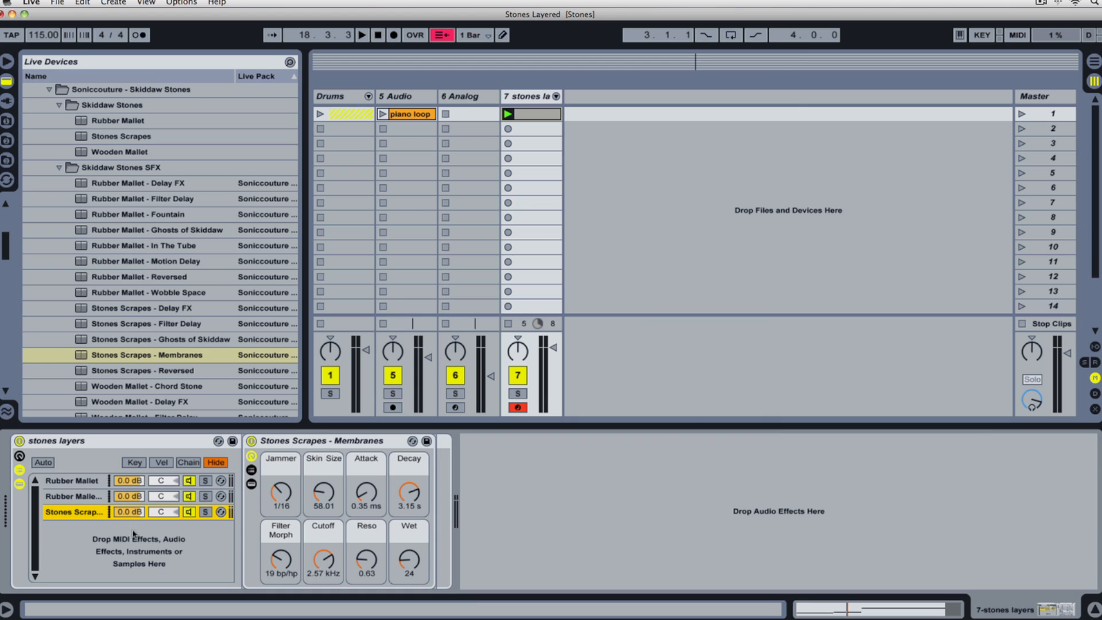
left_click(206, 512)
key("space")
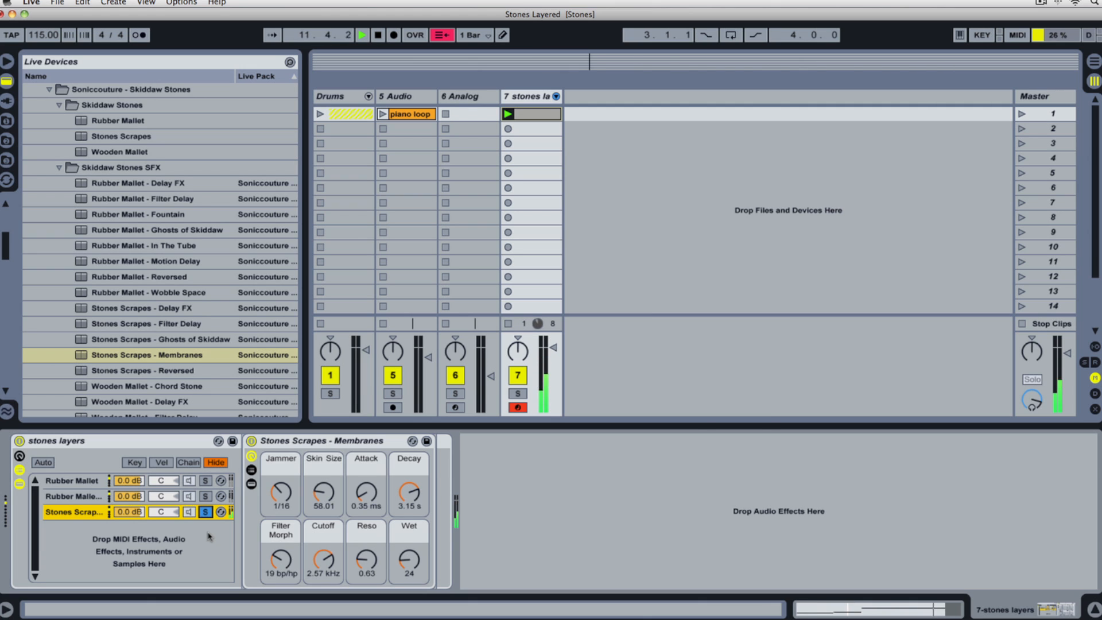
Step: Solo the two Rubber Mallet chains as well, lower the Stones Scrapes chain's volume to -6.8 dB and stop playback
left_click(205, 483)
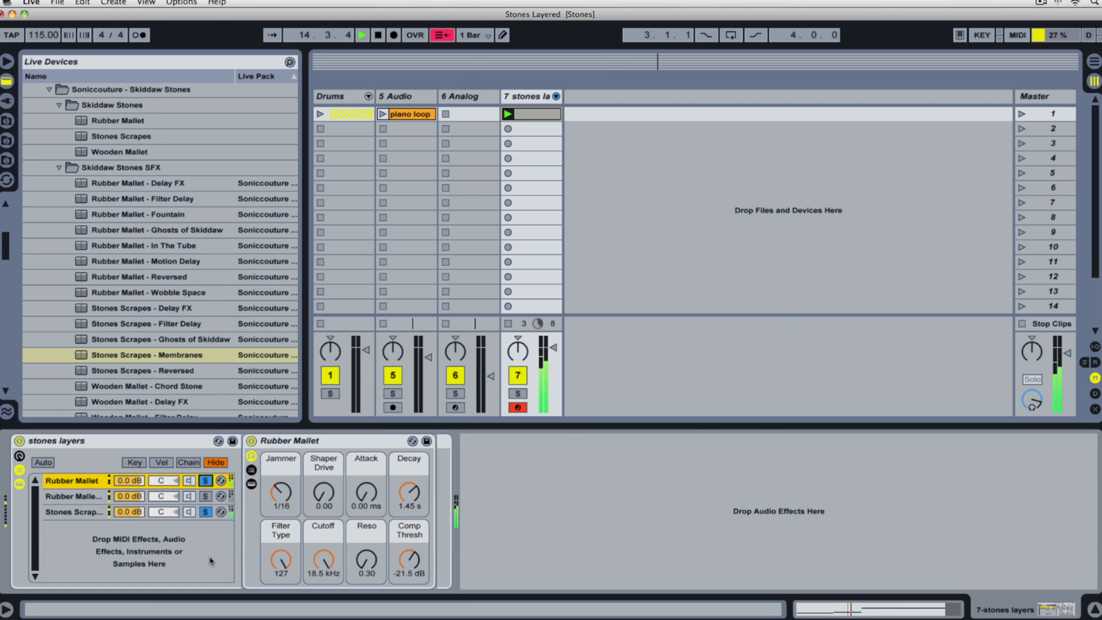
left_click(205, 497)
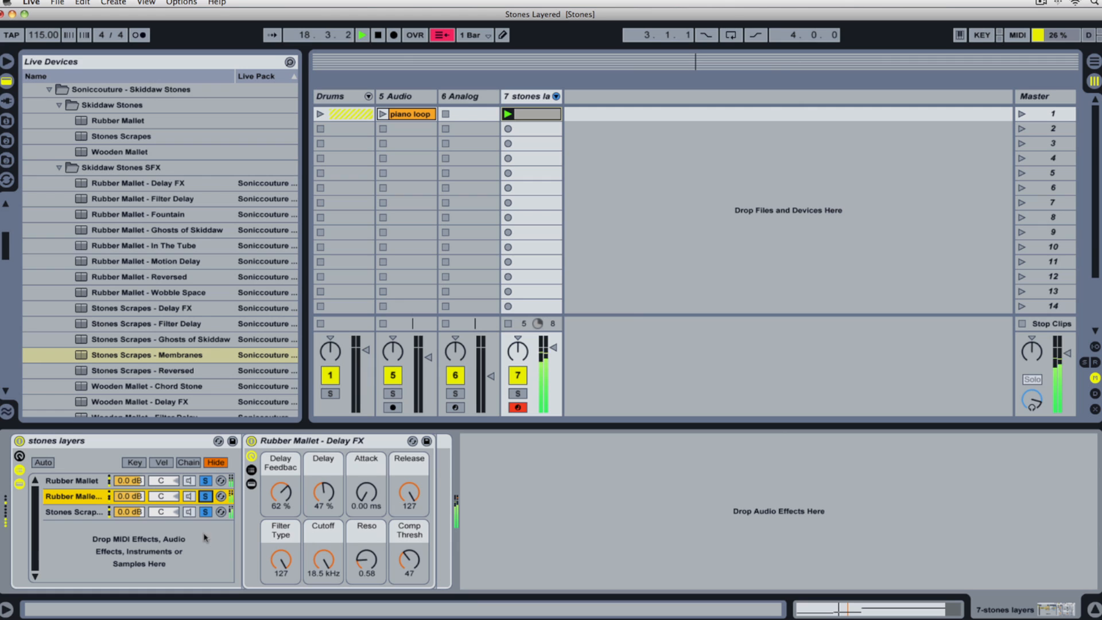
left_click_drag(131, 515, 131, 523)
key("space")
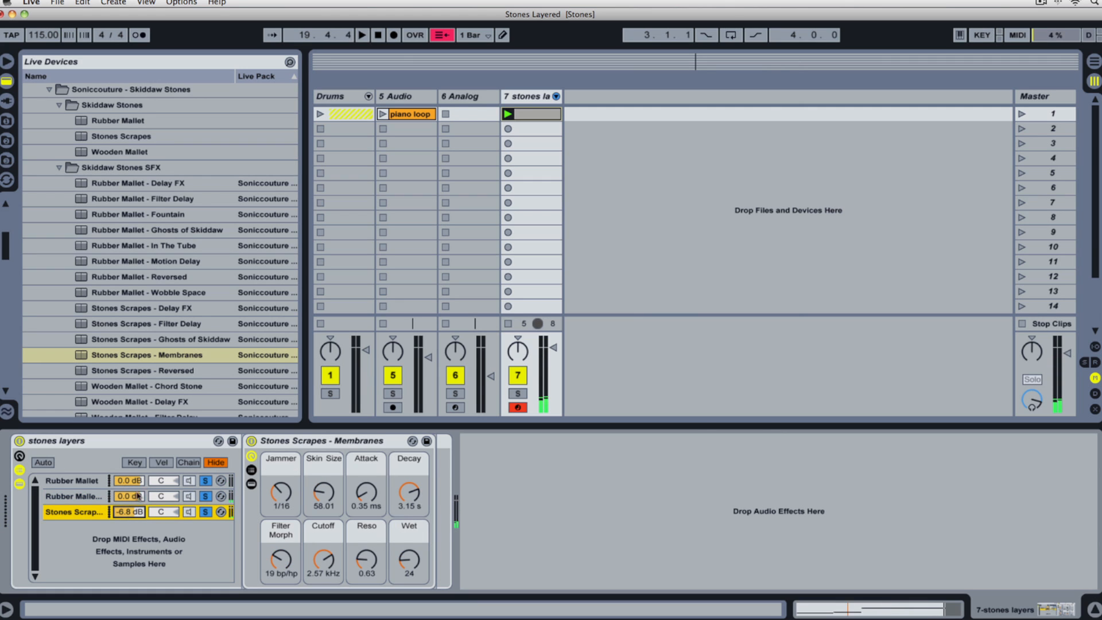
Step: During playback, lower the first Rubber Mallet chain's volume to -4.3 dB and the Stones Scrapes chain's to -8.7 dB
left_click_drag(136, 482, 136, 483)
key("space")
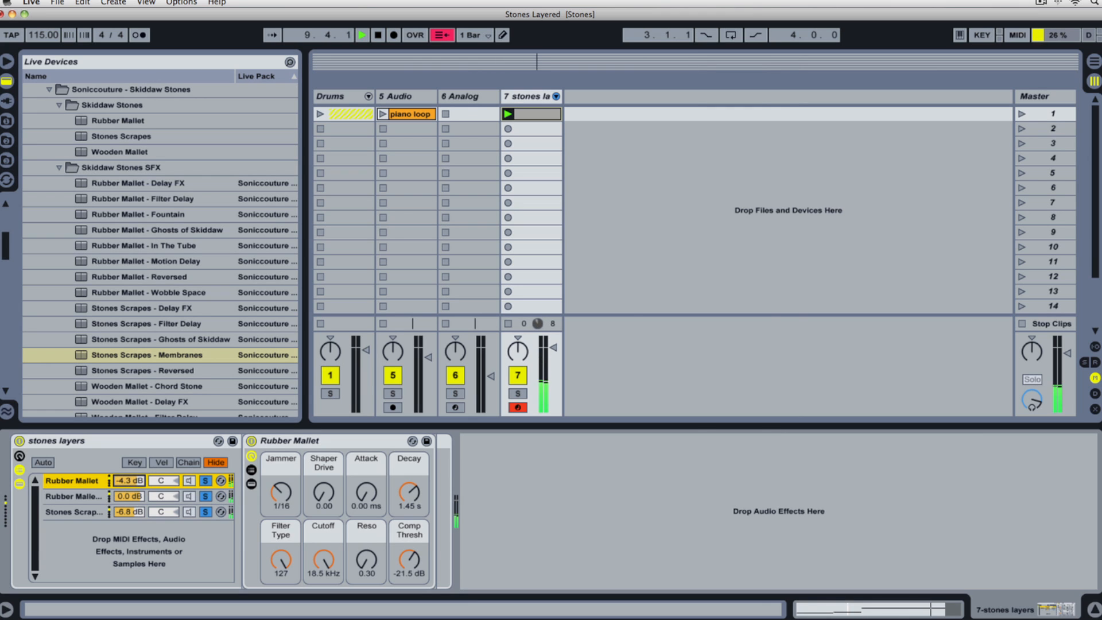
left_click_drag(136, 511, 136, 515)
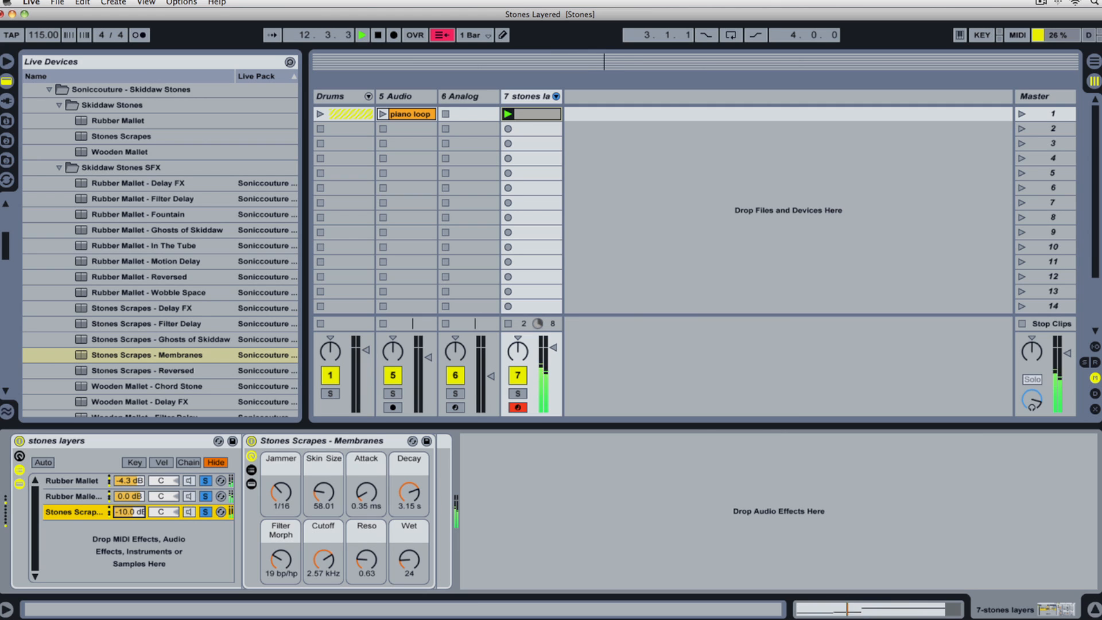
left_click_drag(129, 512, 130, 508)
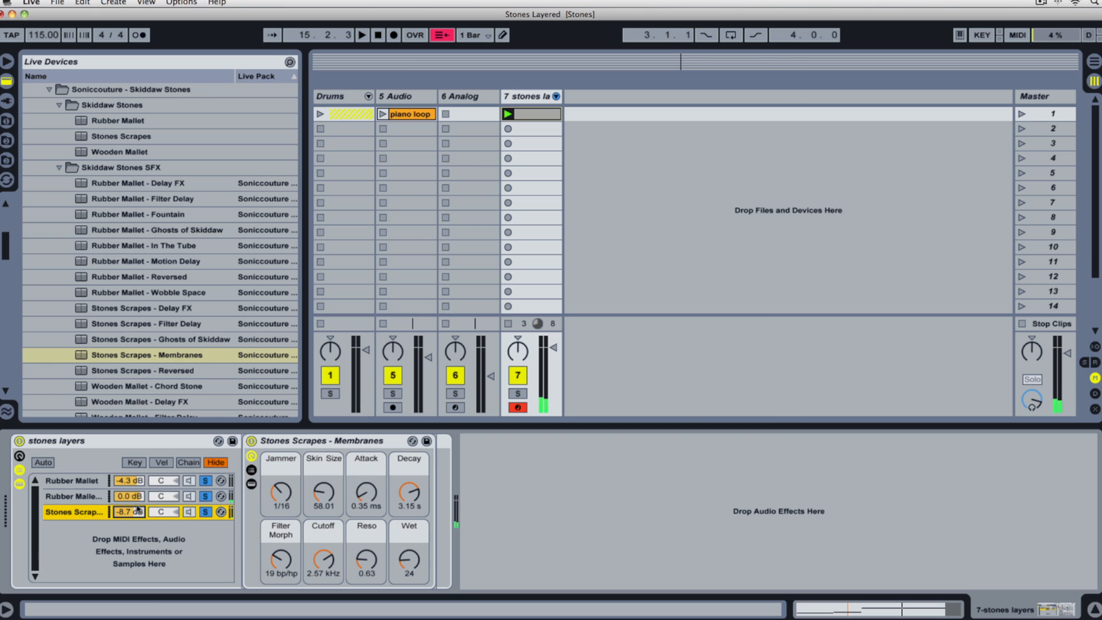
Step: Add a Compressor audio effect to the Stones Scrapes chain of the stones layers rack
scroll(135, 206, "up", 5)
scroll(135, 206, "down", 15)
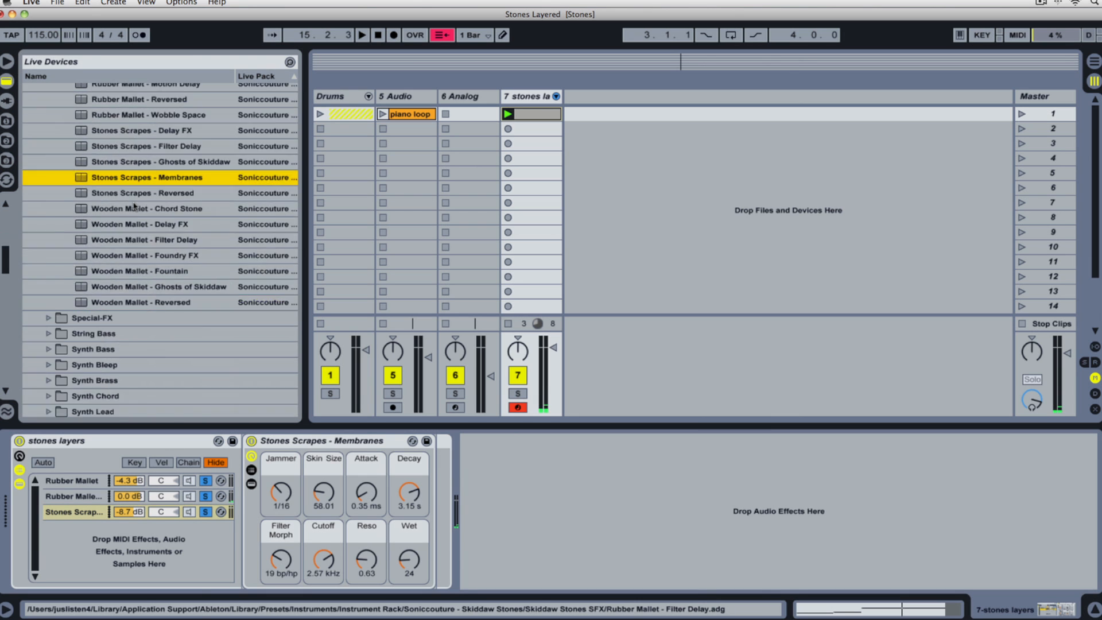
scroll(135, 205, "down", 20)
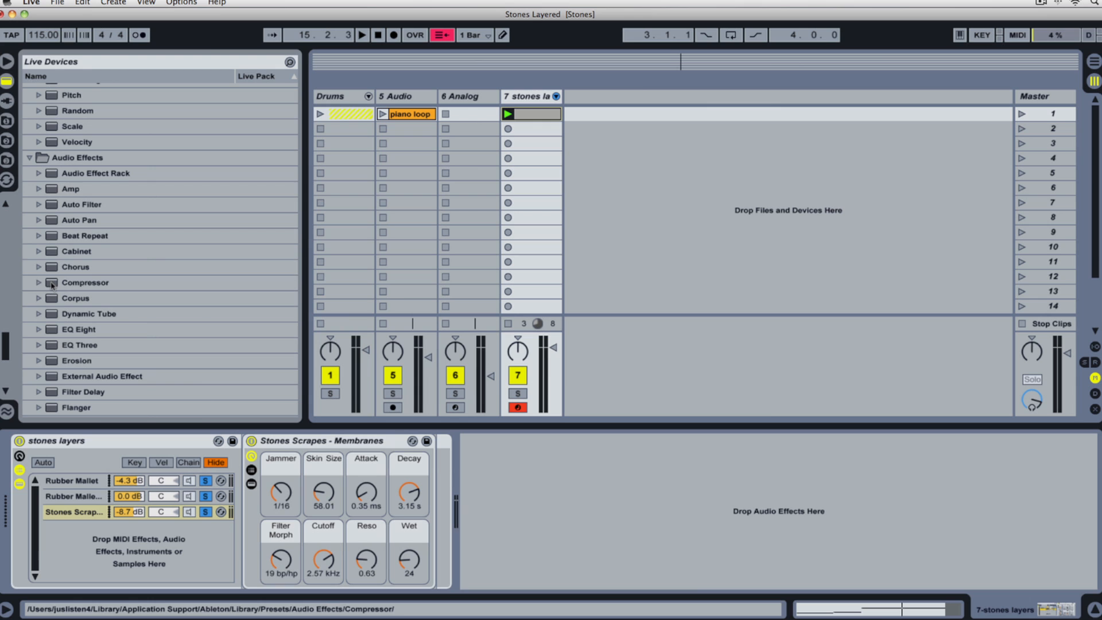
left_click_drag(52, 285, 93, 513)
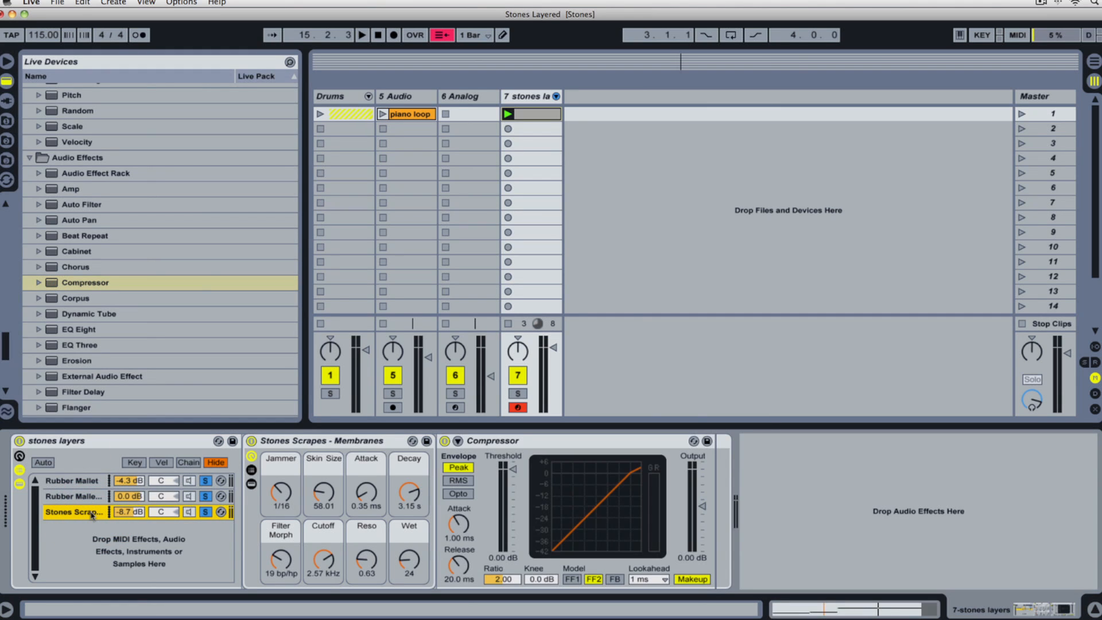
Step: Expand the Compressor's sidechain section, enable Sidechain and take its audio from the 606 Drums track
left_click(458, 441)
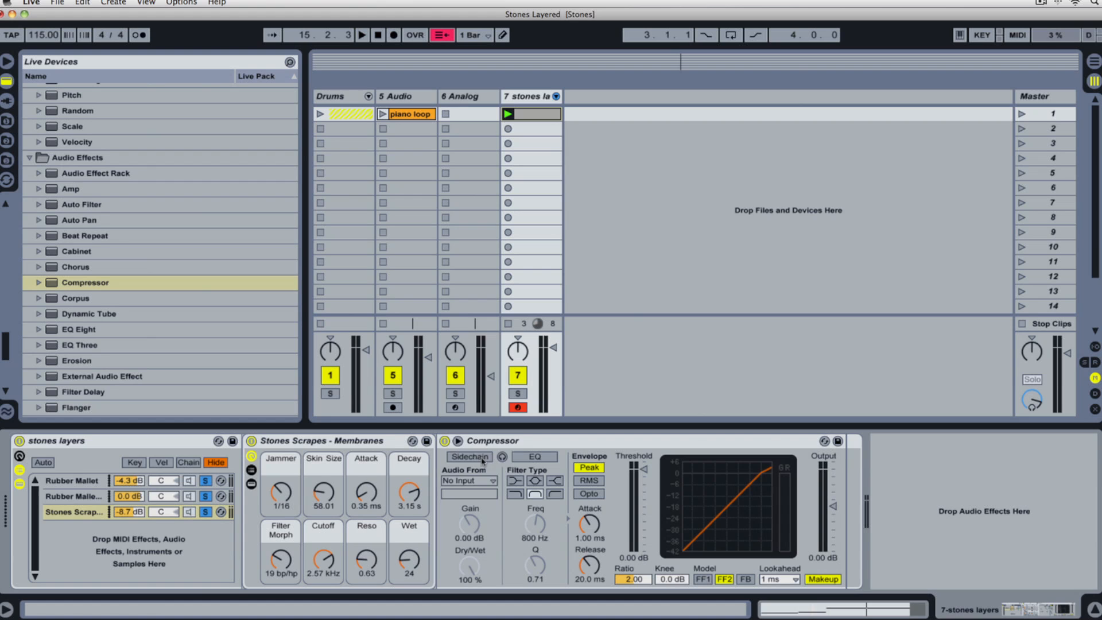
left_click(468, 457)
left_click(491, 482)
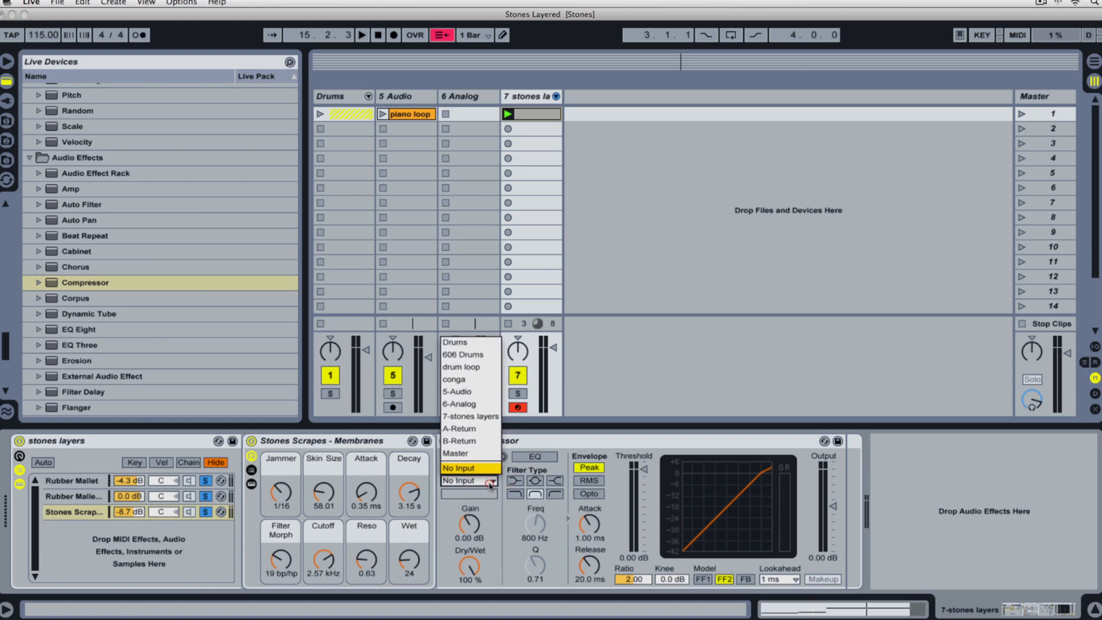
left_click(486, 356)
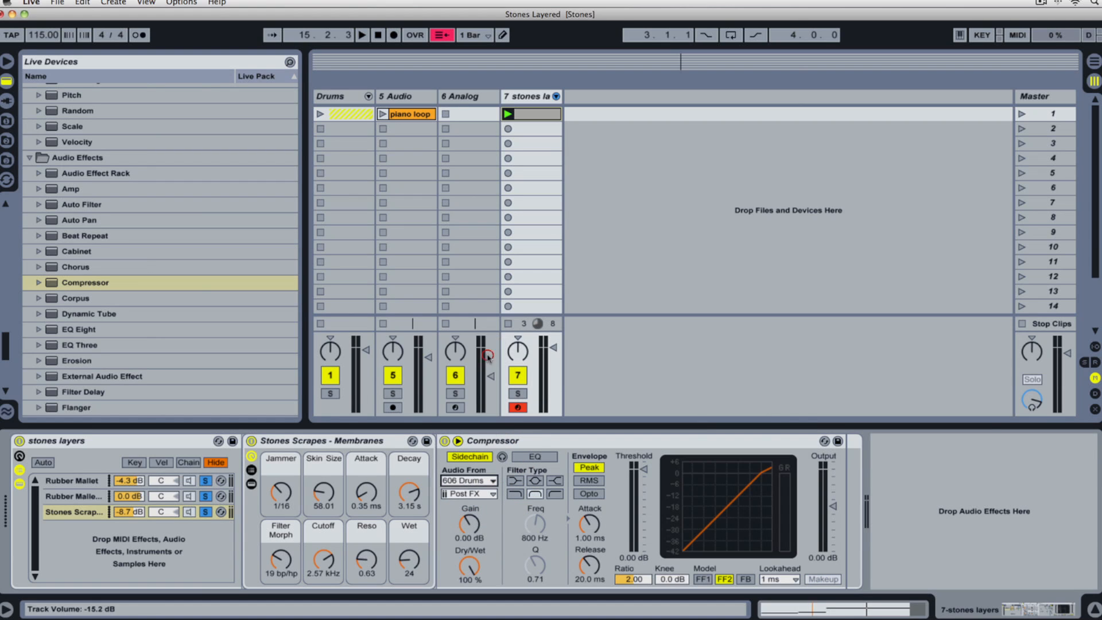
Step: Launch the Drums clips and set the sidechain source to Kit-606 Body Electric | Kick-606 | Pre FX
left_click(486, 495)
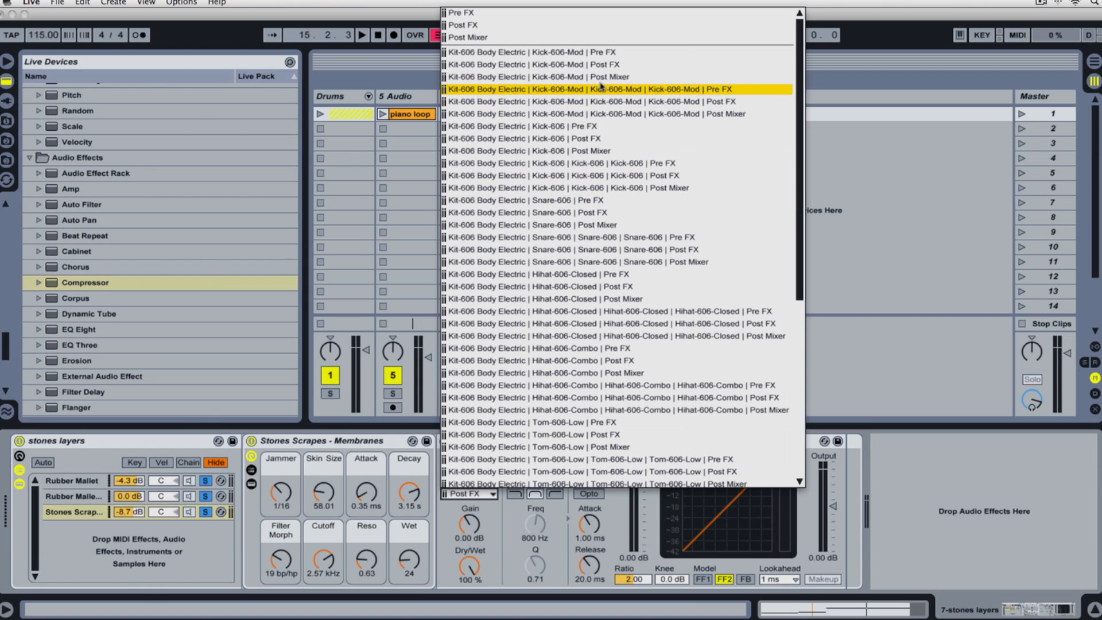
left_click(881, 227)
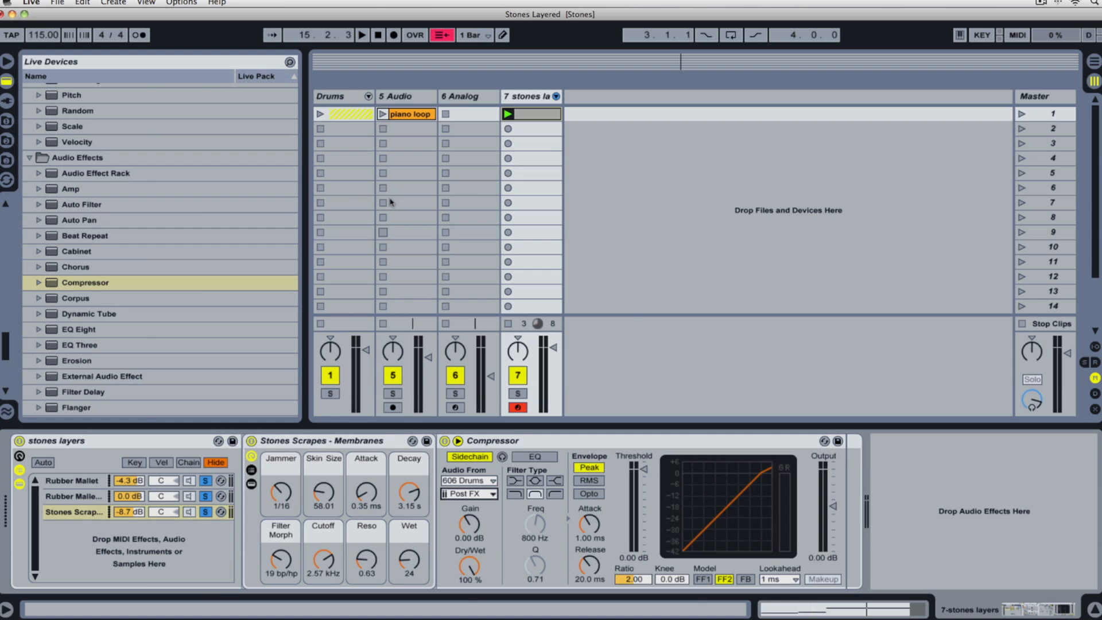
left_click(320, 114)
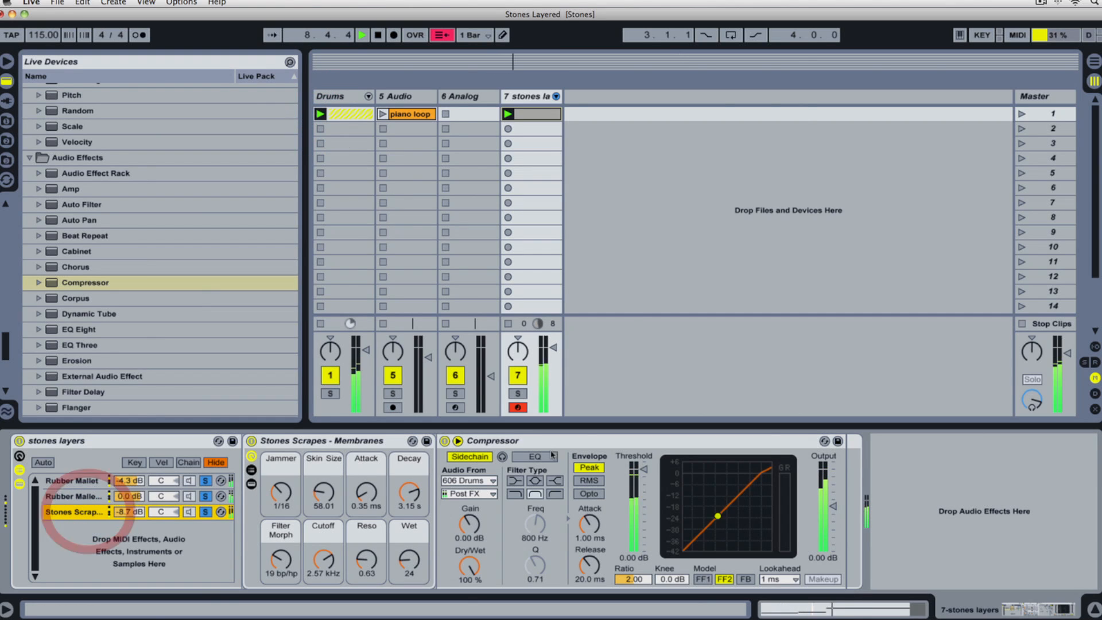
left_click(468, 494)
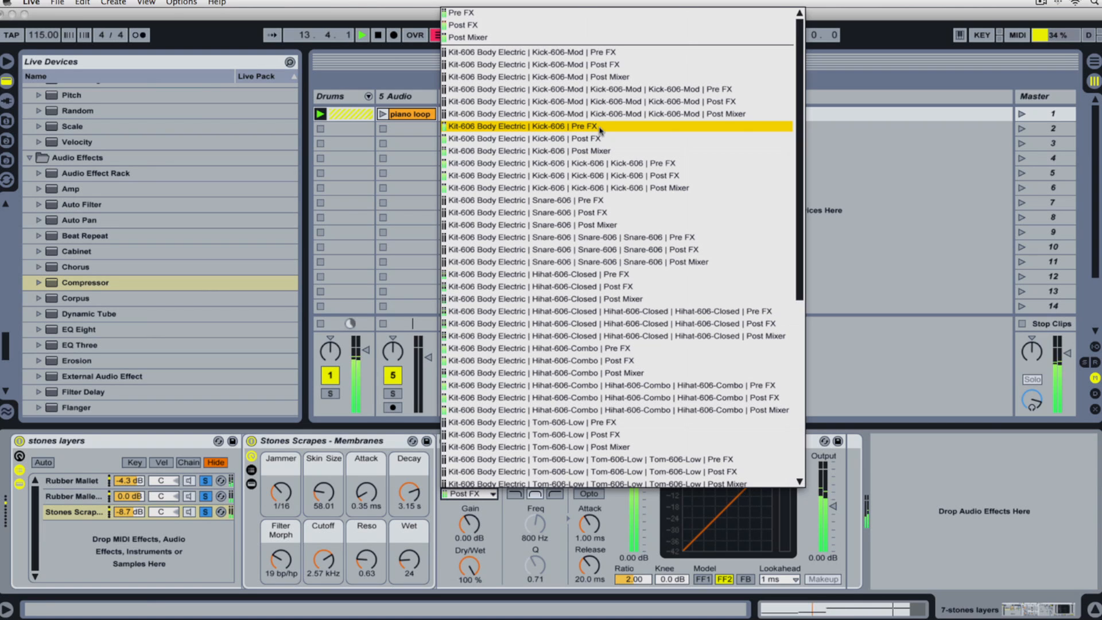
left_click(880, 200)
key("space")
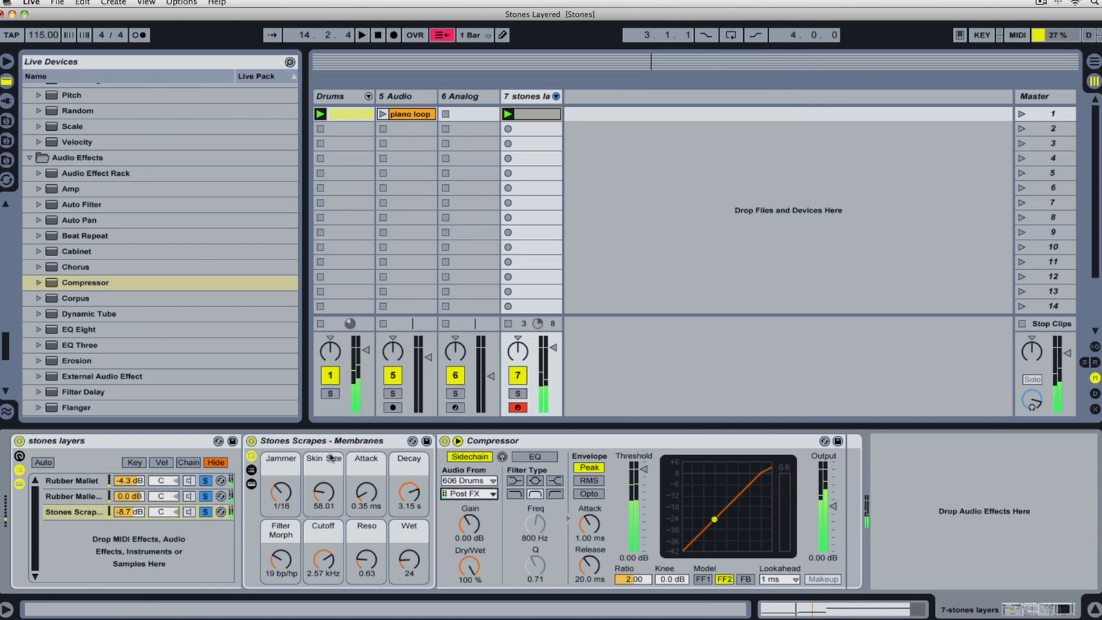
left_click(468, 494)
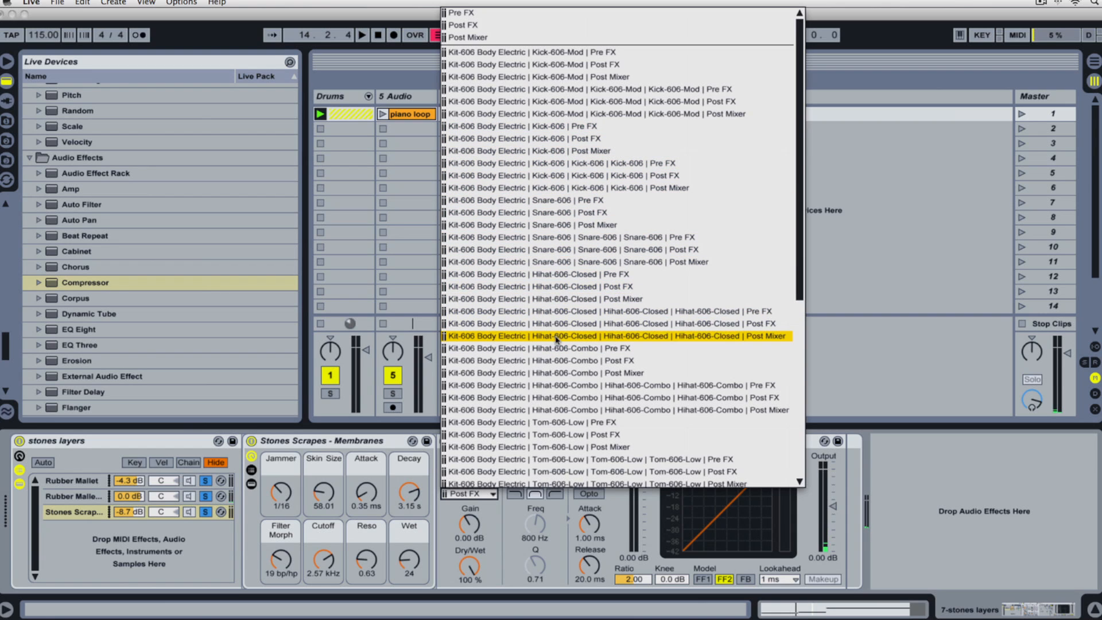
left_click(874, 221)
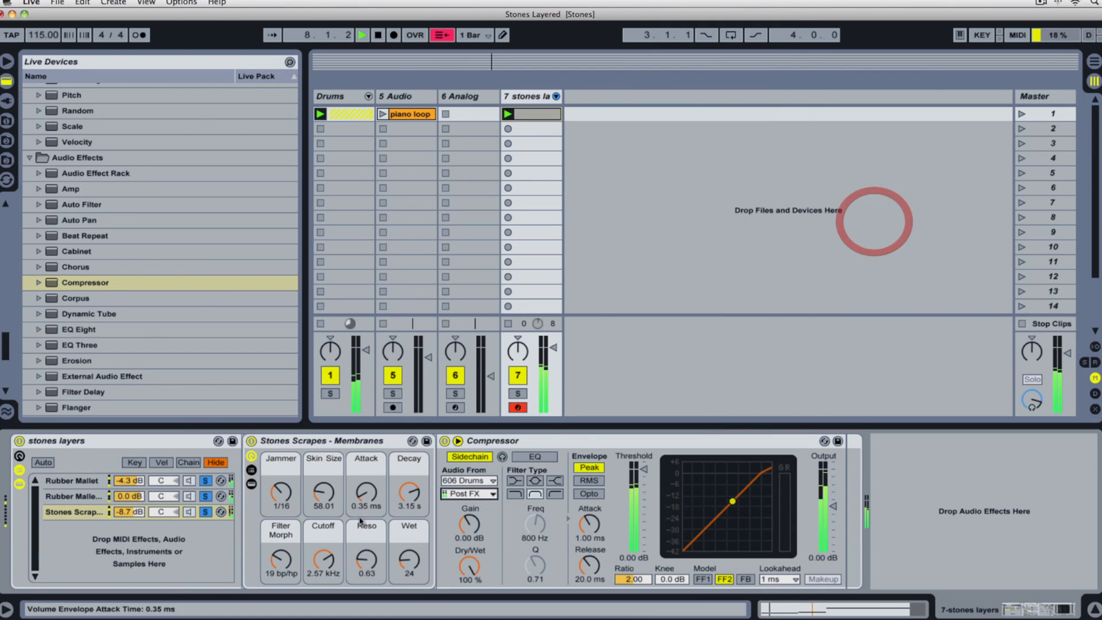
left_click(468, 494)
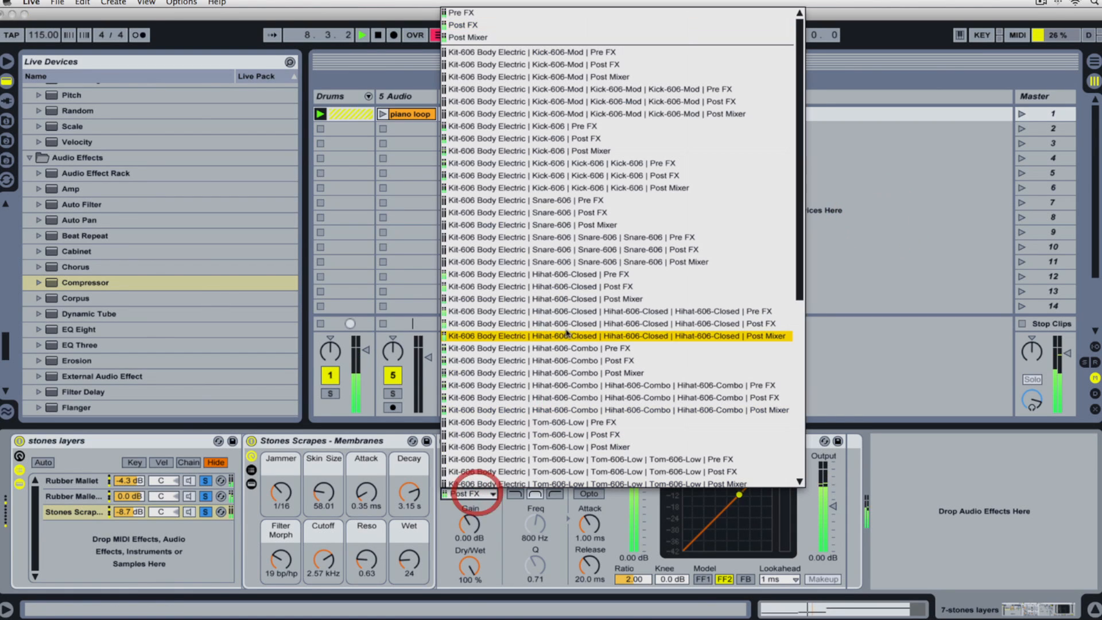
left_click(509, 127)
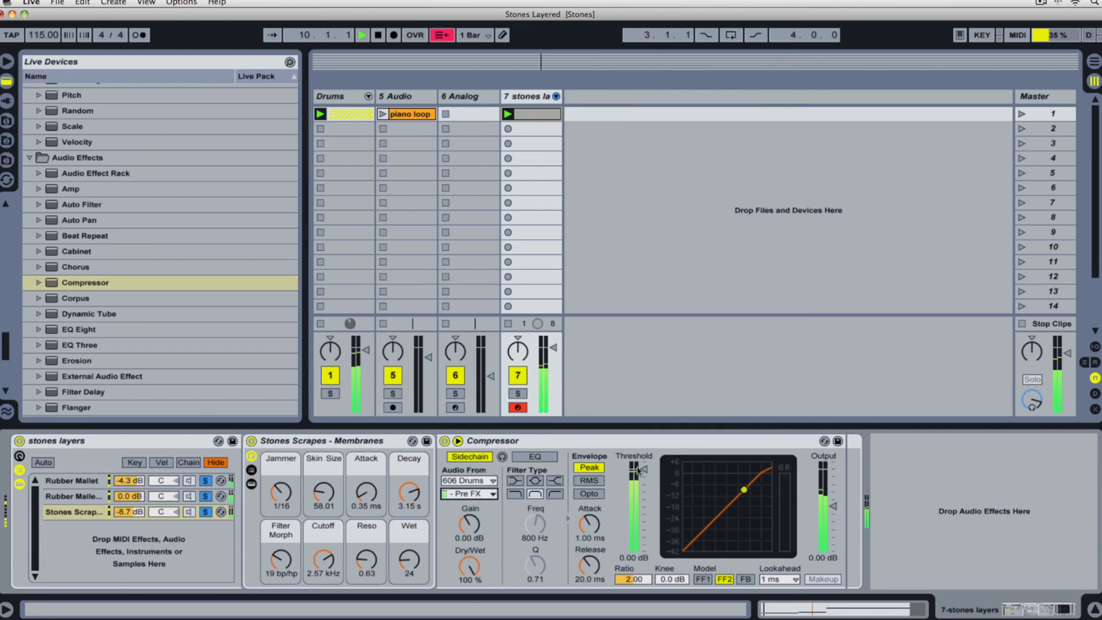
Step: Lower the Compressor's threshold to -38.5 dB, auditioning with only the Stones Scrapes chain soloed and the Drums track muted
left_click_drag(639, 470, 638, 516)
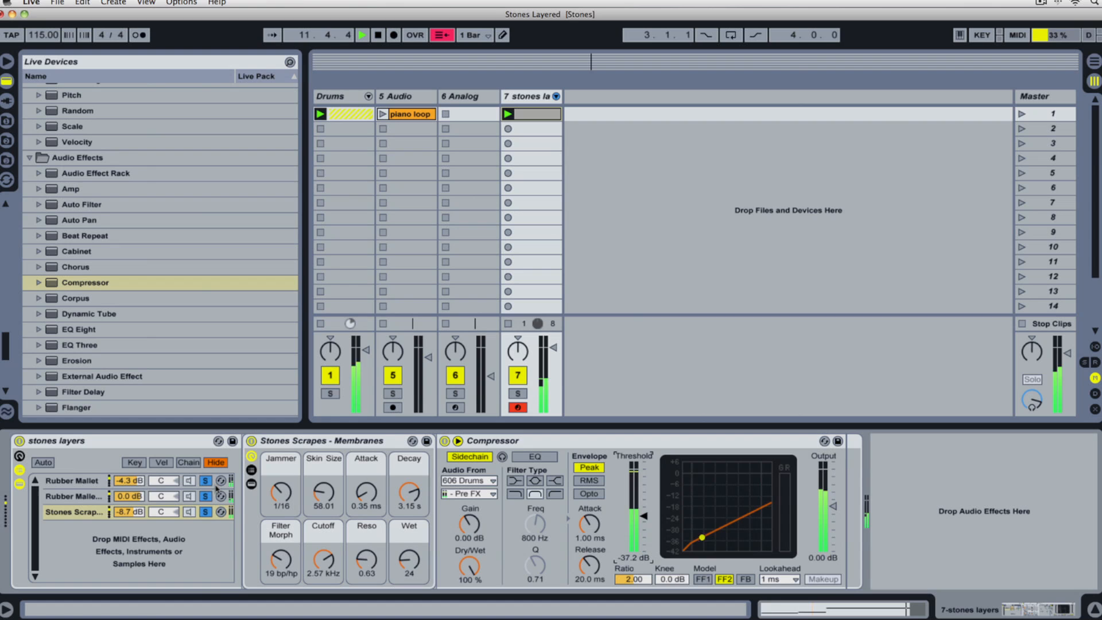
left_click(205, 512)
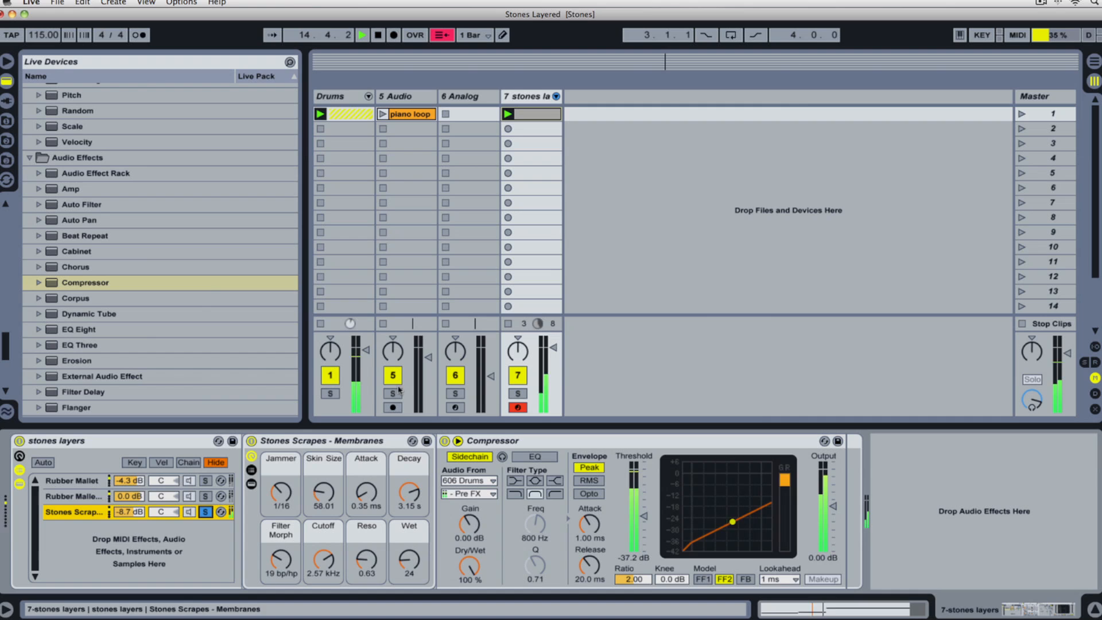
left_click(330, 375)
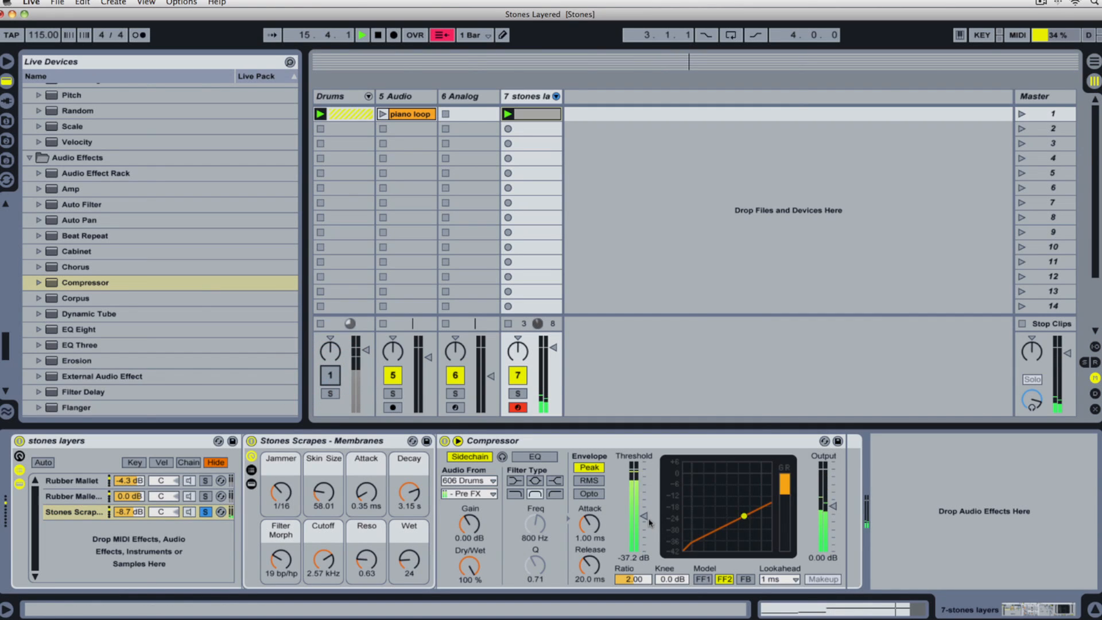
left_click_drag(650, 522, 649, 526)
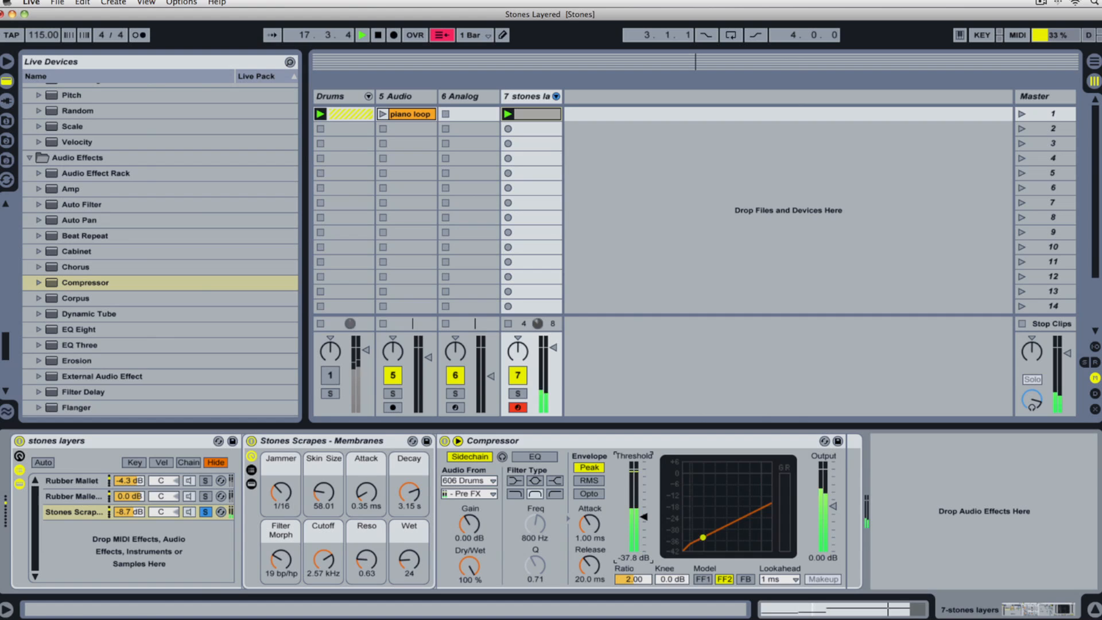
left_click_drag(650, 525, 649, 527)
key("space")
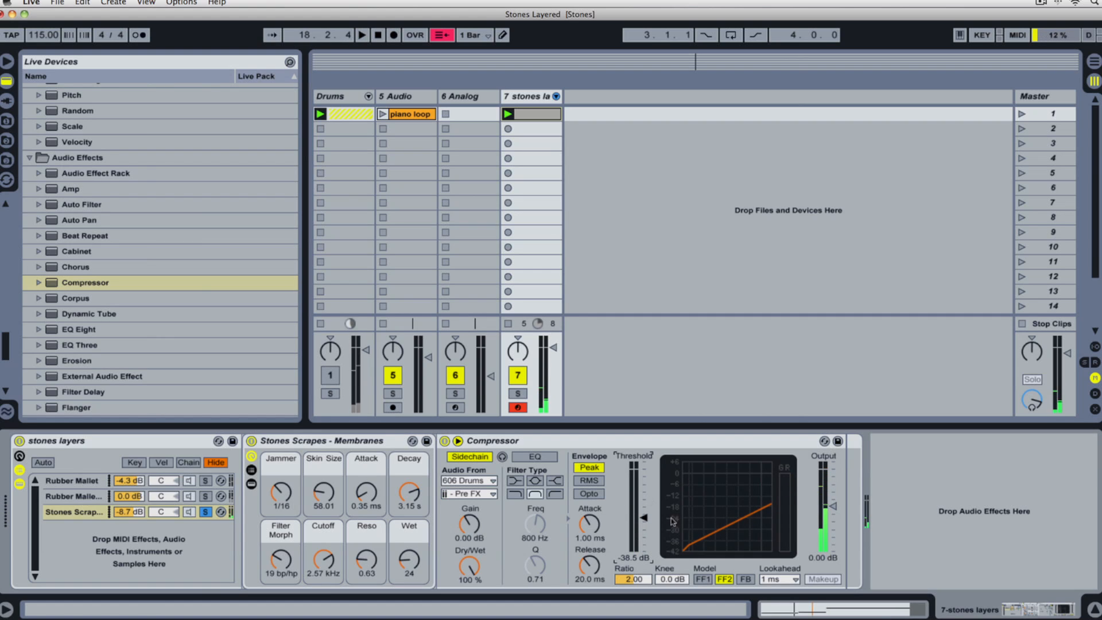
Step: Set the Compressor to the FF1 model with 10 ms lookahead, 0.17 ms attack and 75.3 ms release
left_click(704, 578)
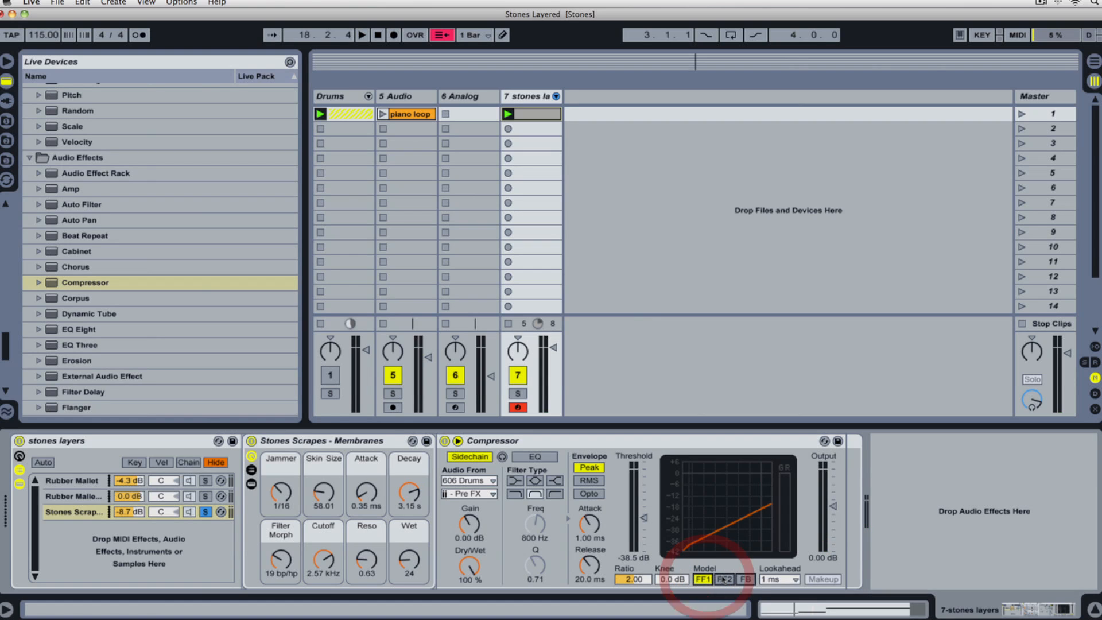
key("space")
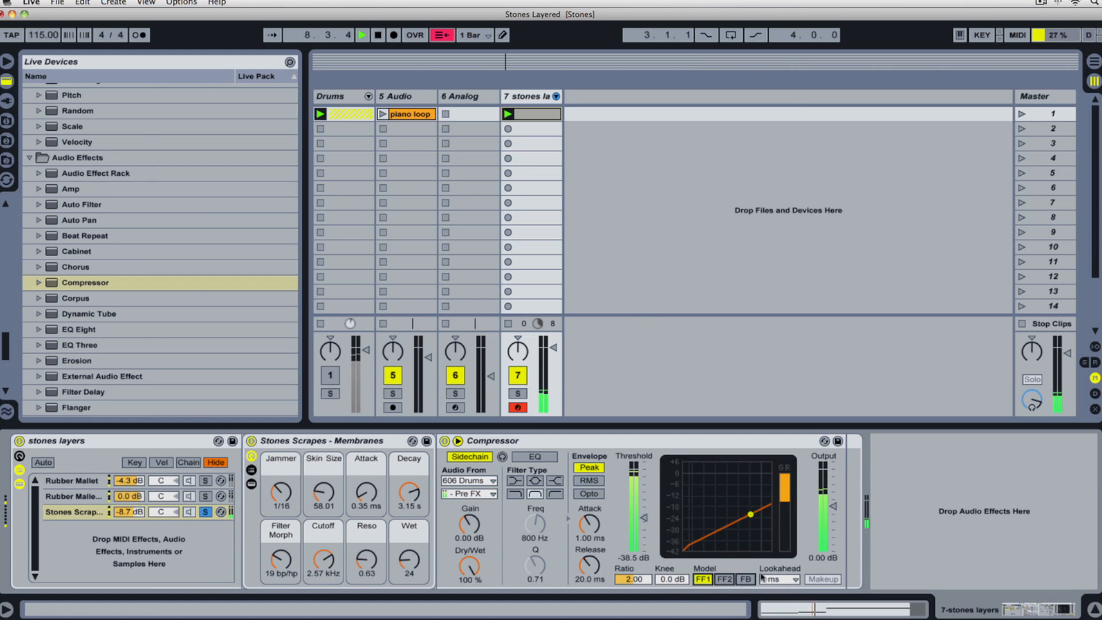
left_click(779, 580)
left_click(781, 567)
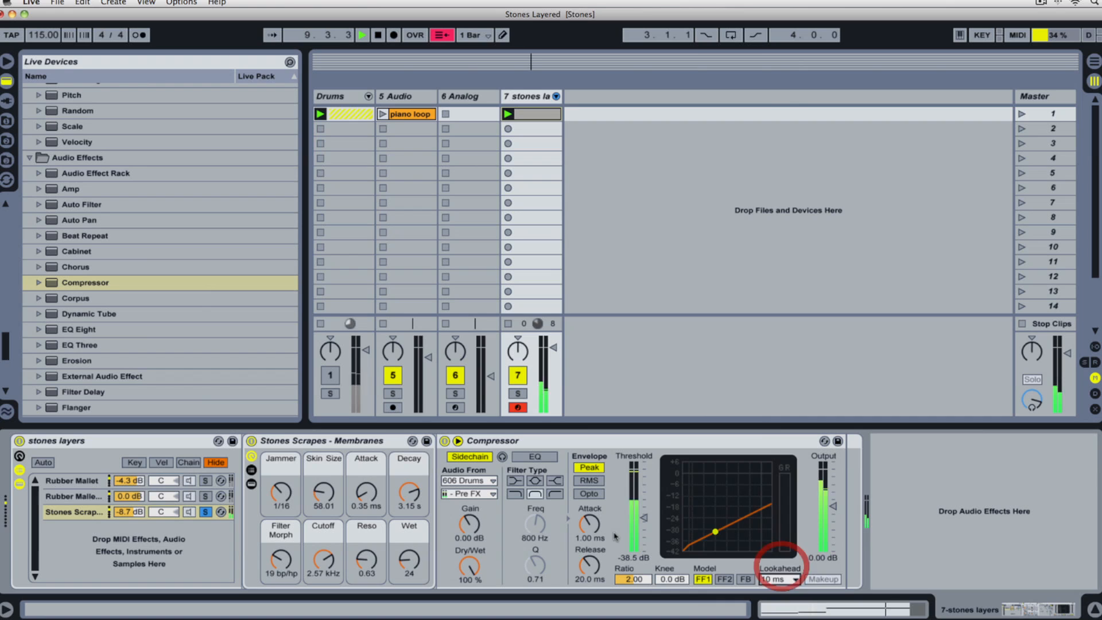
mouse_move(589, 524)
left_mouse_down()
mouse_move(590, 558)
mouse_move(593, 531)
left_mouse_up()
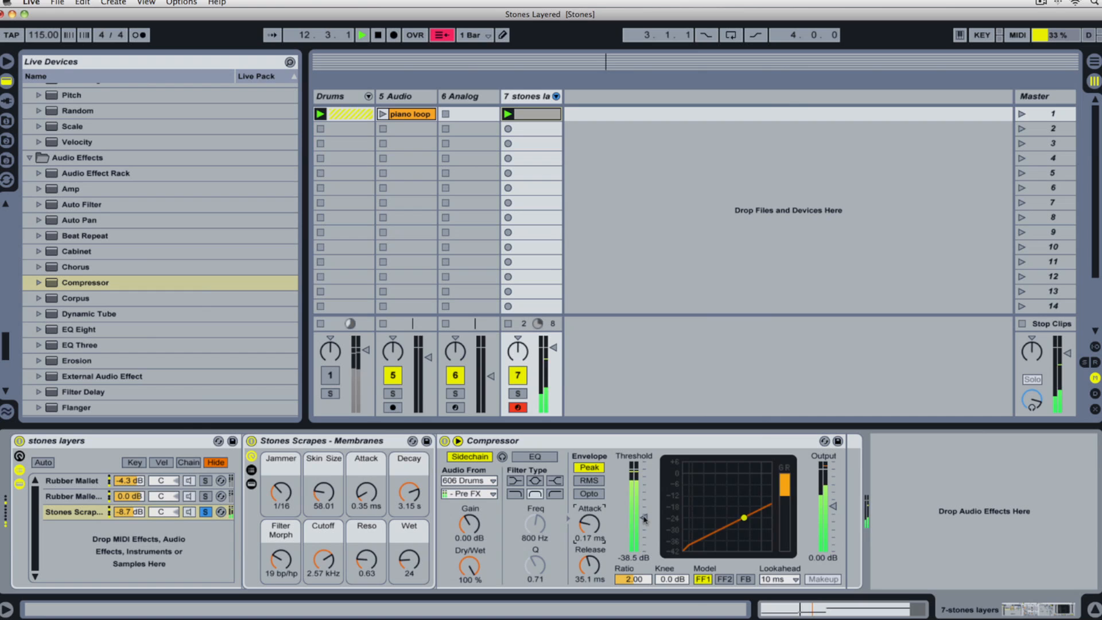
left_click_drag(593, 563, 593, 554)
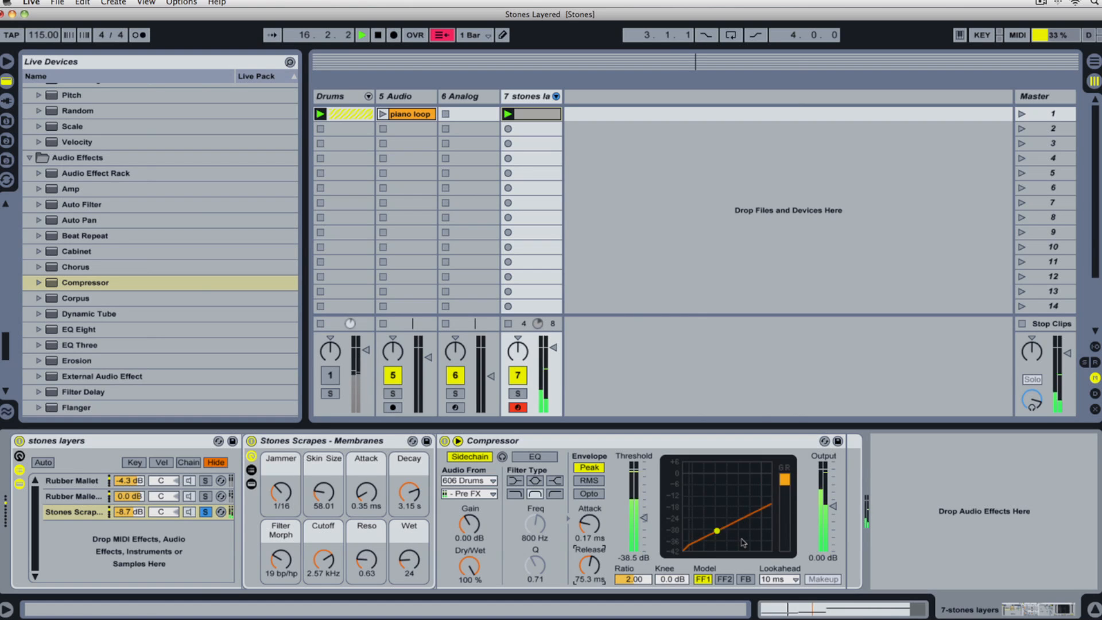
Step: Copy the sidechained Compressor into the first Rubber Mallet chain, with only that chain soloed
left_click(566, 444)
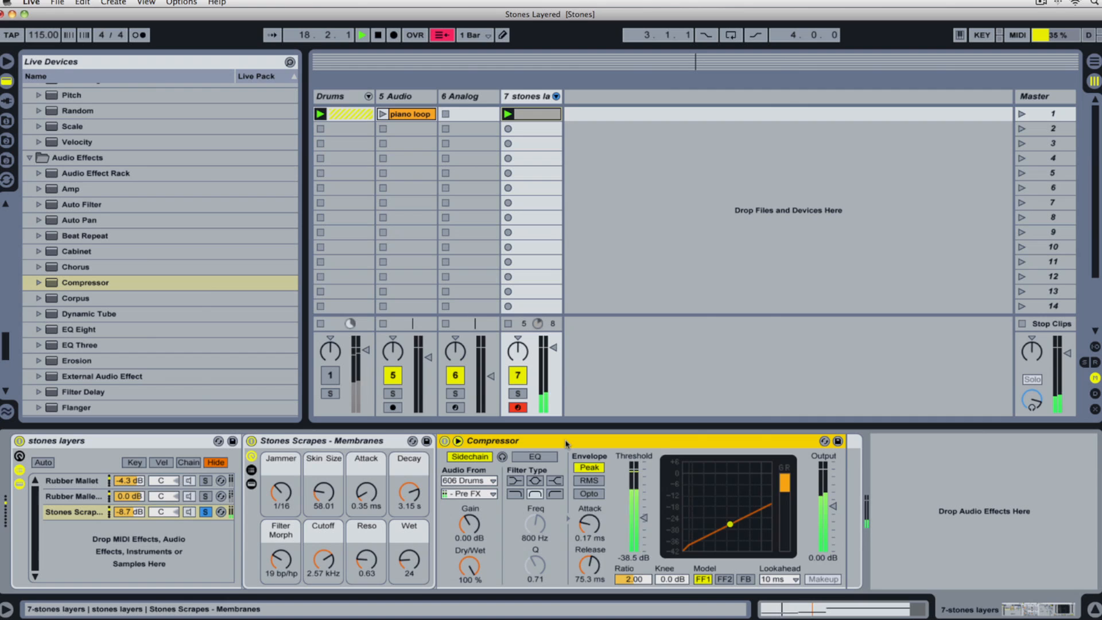
right_click(566, 443)
left_click(595, 462)
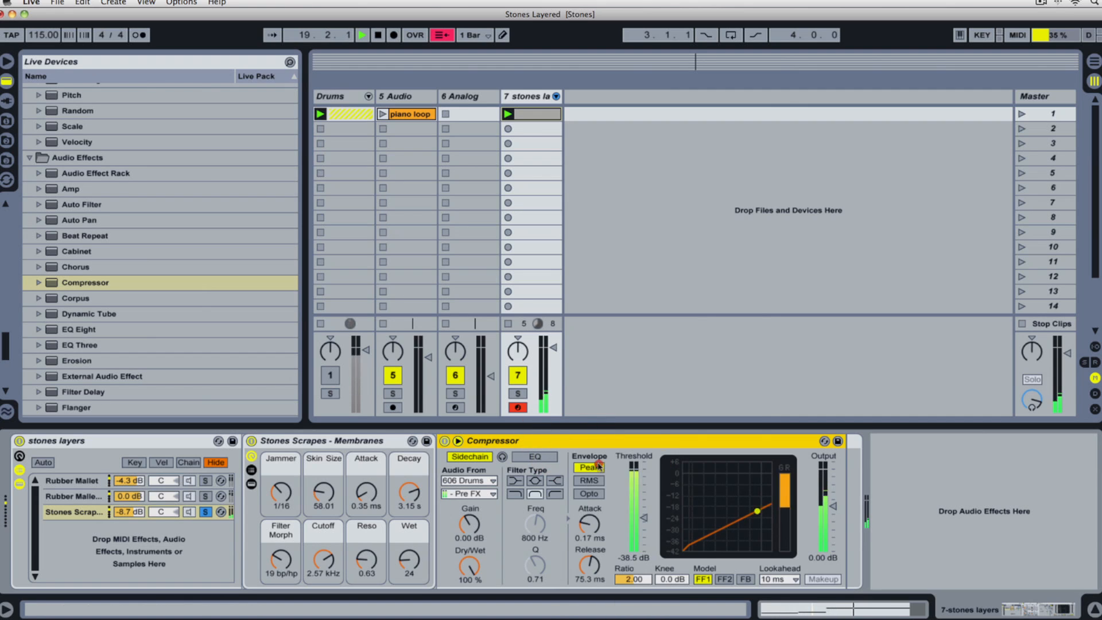
left_click(85, 481)
left_click(205, 481)
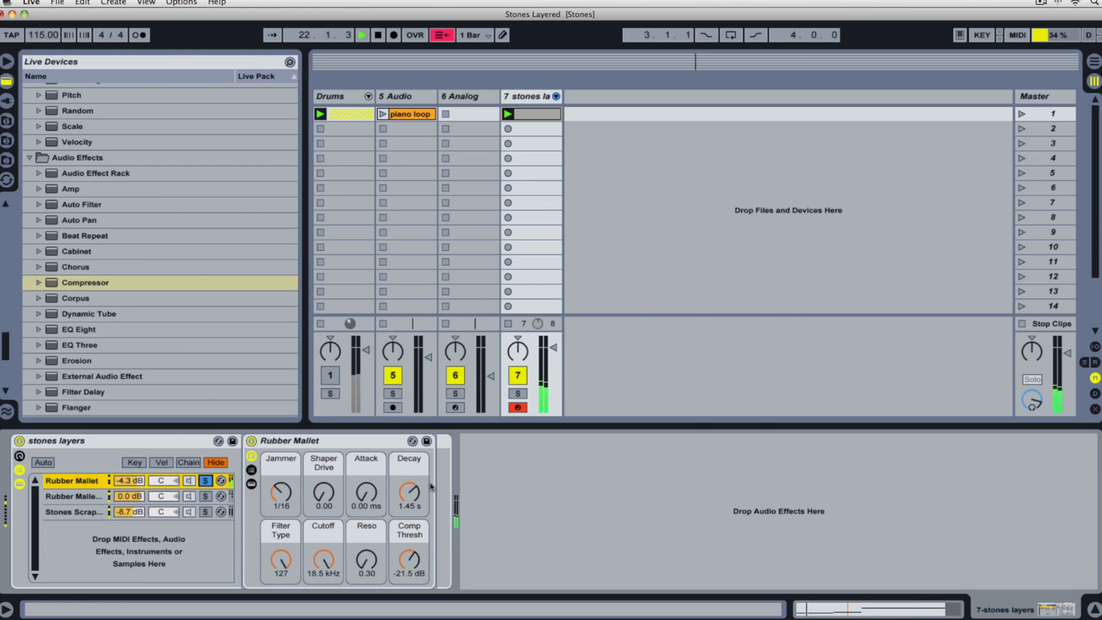
left_click_drag(435, 487, 452, 494)
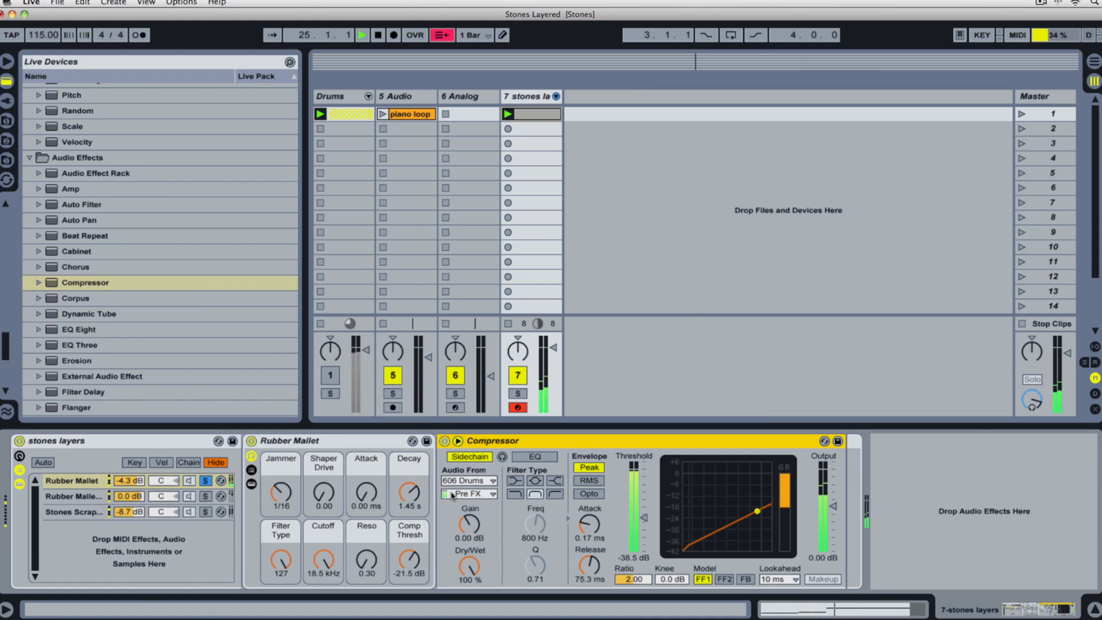
Step: Shorten the Rubber Mallet chain's Compressor release to 12.7 ms and display the Stones Scrapes chain's devices again
left_click_drag(590, 566, 589, 596)
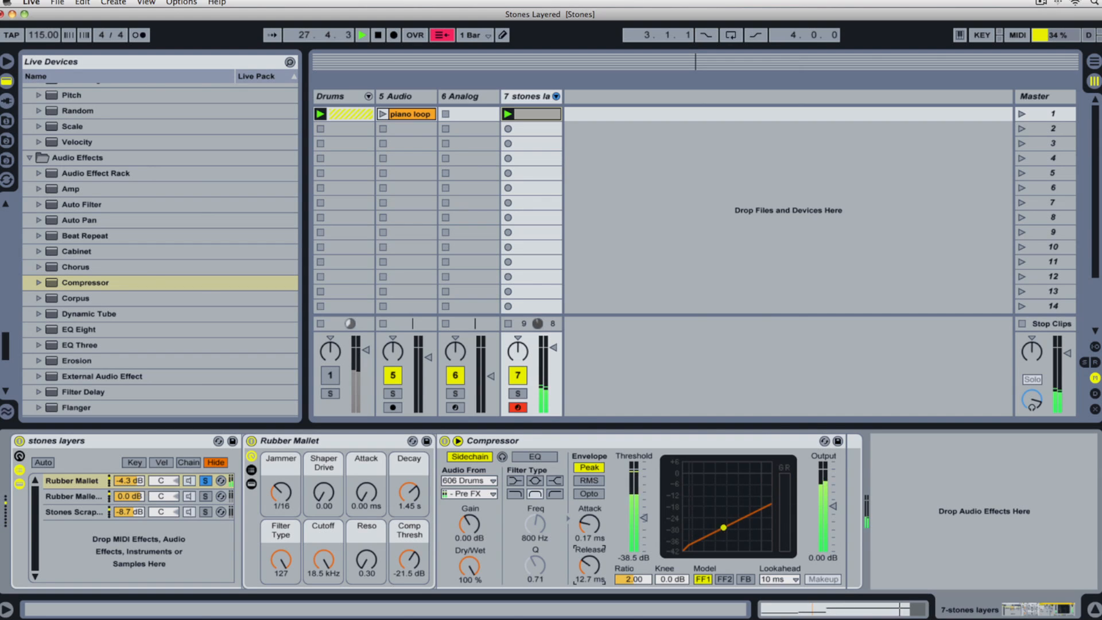
left_click(80, 482)
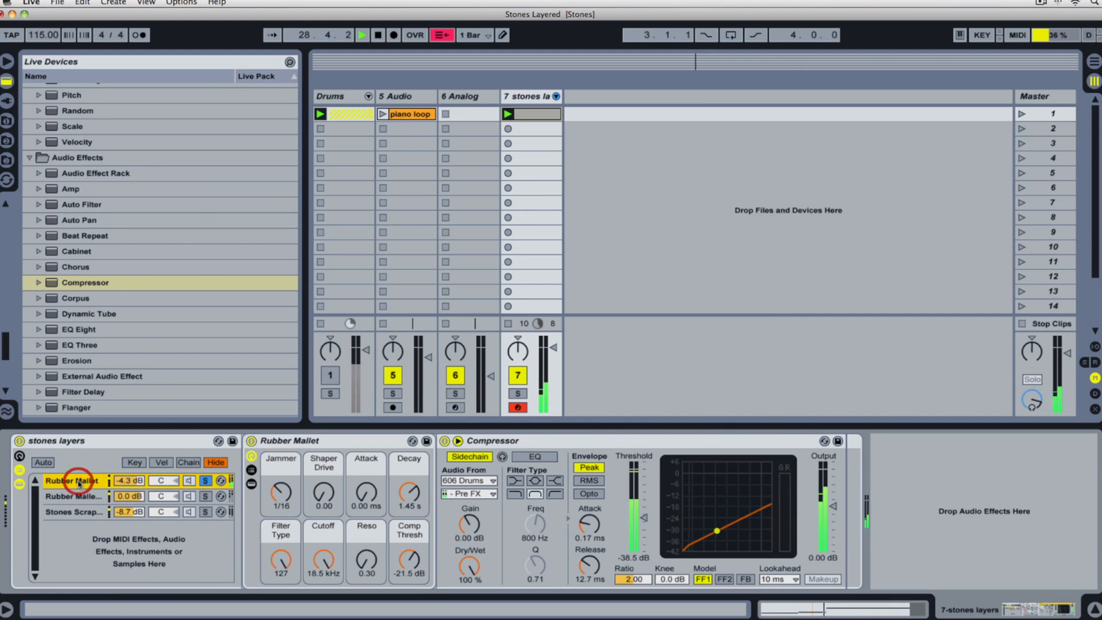
left_click(72, 511)
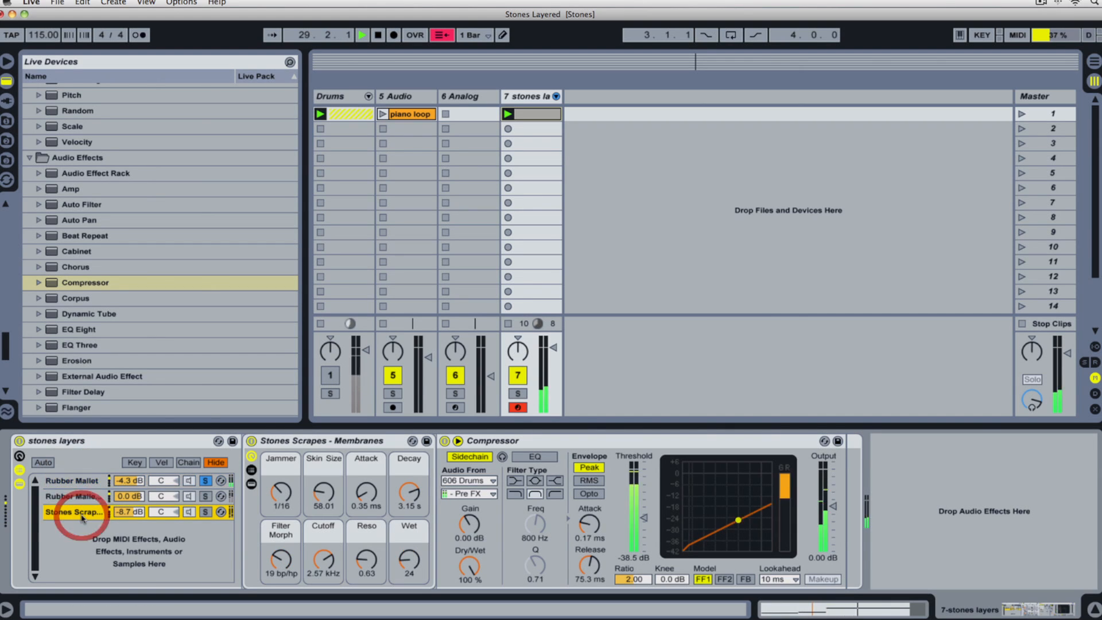
Step: Unsolo the rack chains, display the second Rubber Mallet chain's devices and unmute the Drums track
left_click(205, 513)
left_click(205, 512)
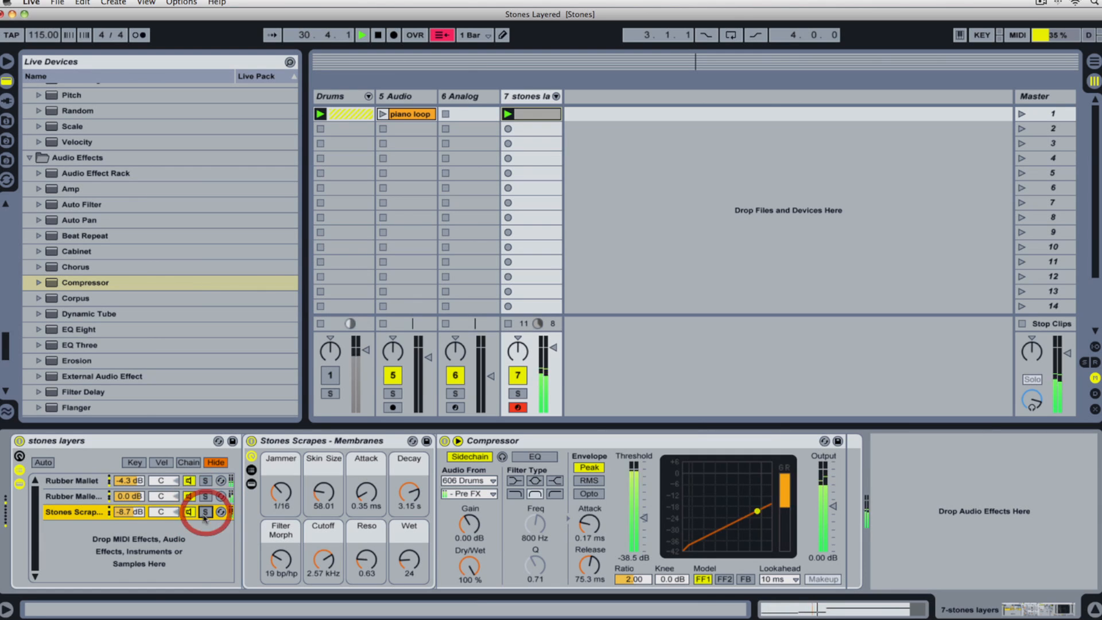
left_click(76, 497)
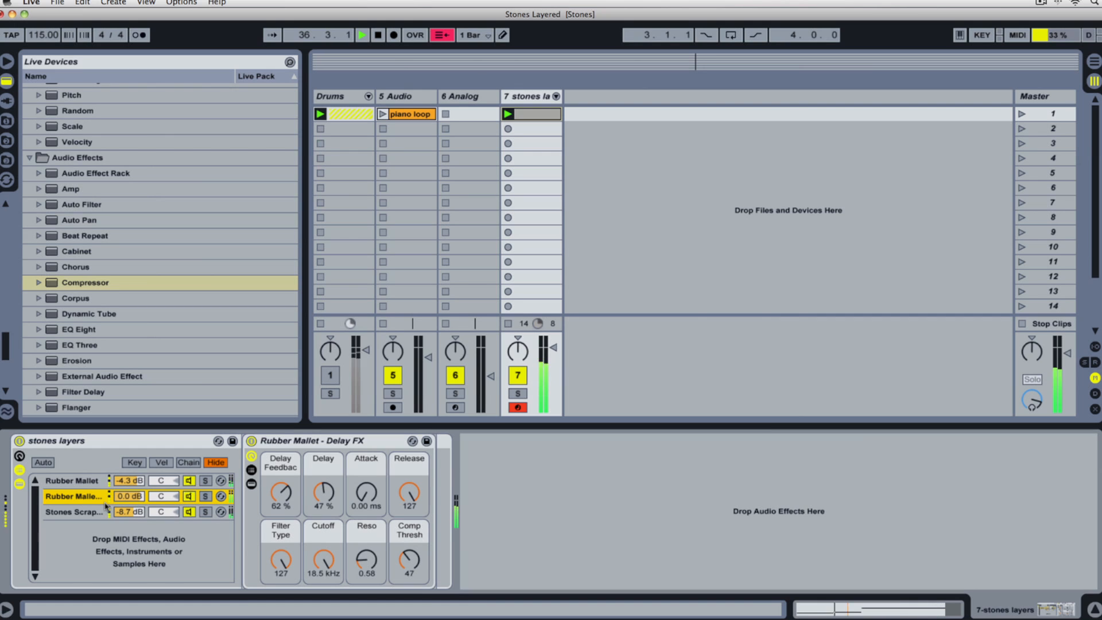
left_click(330, 375)
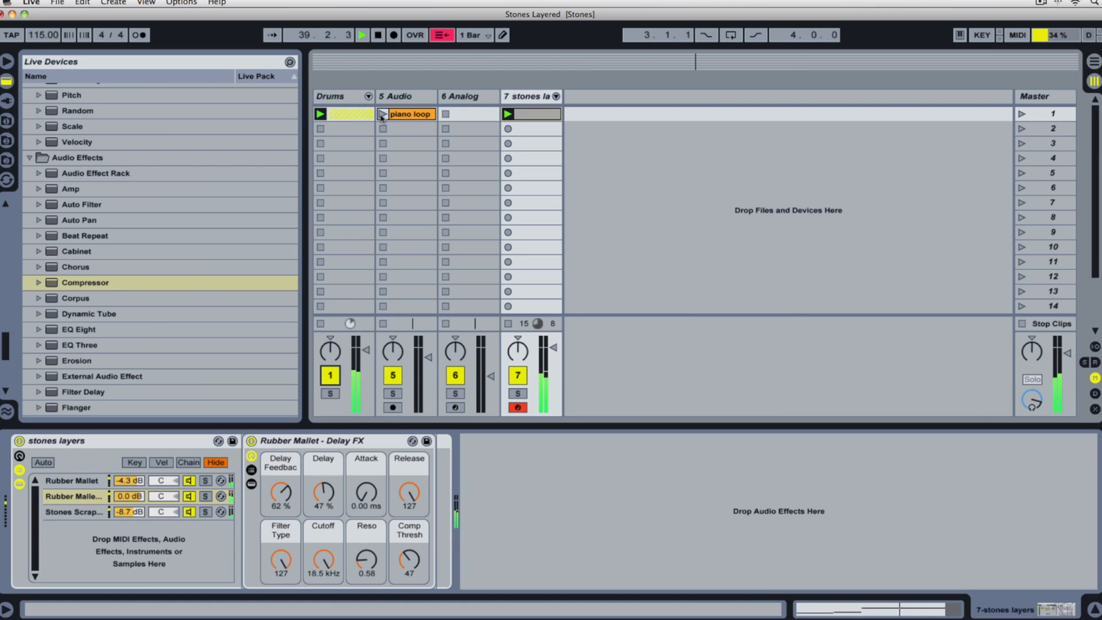
Step: Launch the piano loop clip and balance it by lowering the stones layers volume and setting the 5 Audio track to -2.7 dB
left_click(382, 115)
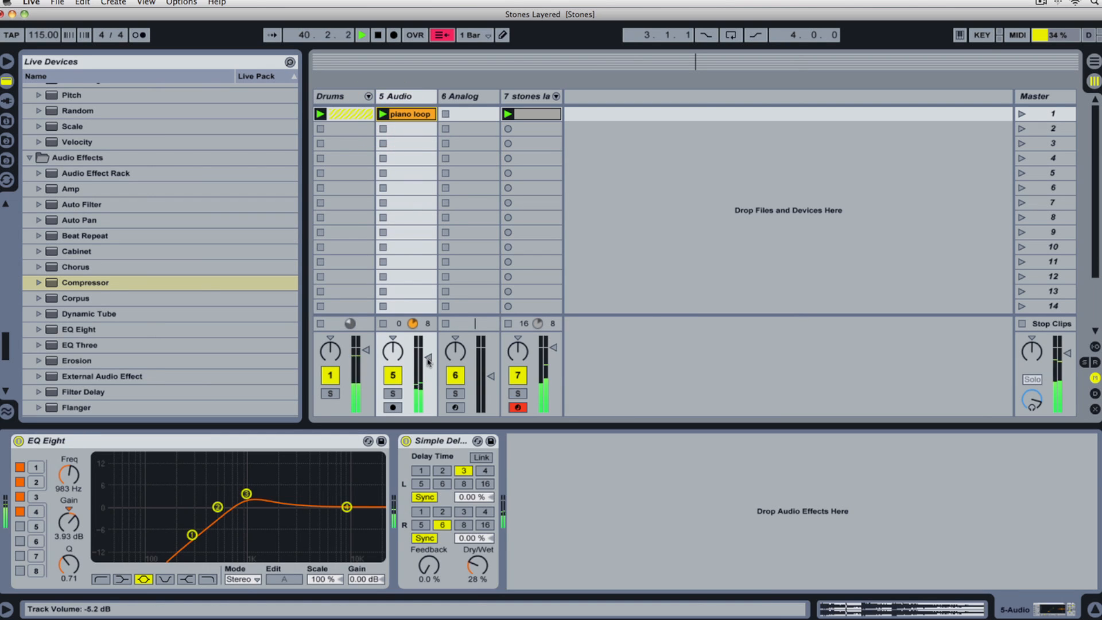
left_click_drag(428, 355, 429, 355)
left_click_drag(553, 348, 553, 357)
left_click_drag(428, 355, 429, 352)
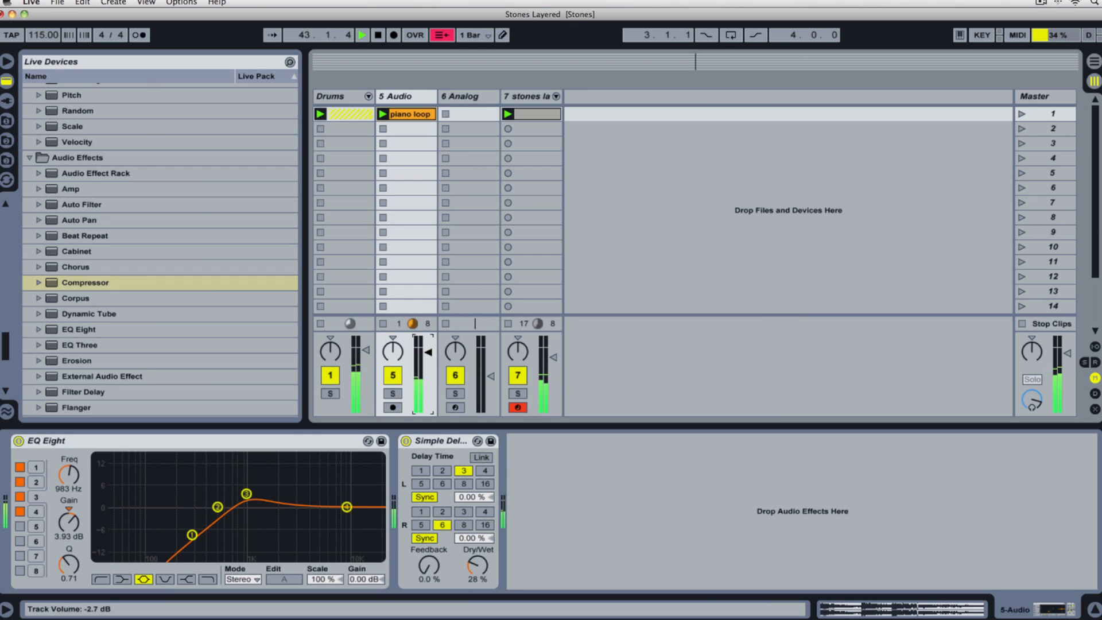
Step: Review the devices on the 5 Audio and 6 Analog tracks and set the stones layers track volume to -4.0 dB during playback
left_click(401, 96)
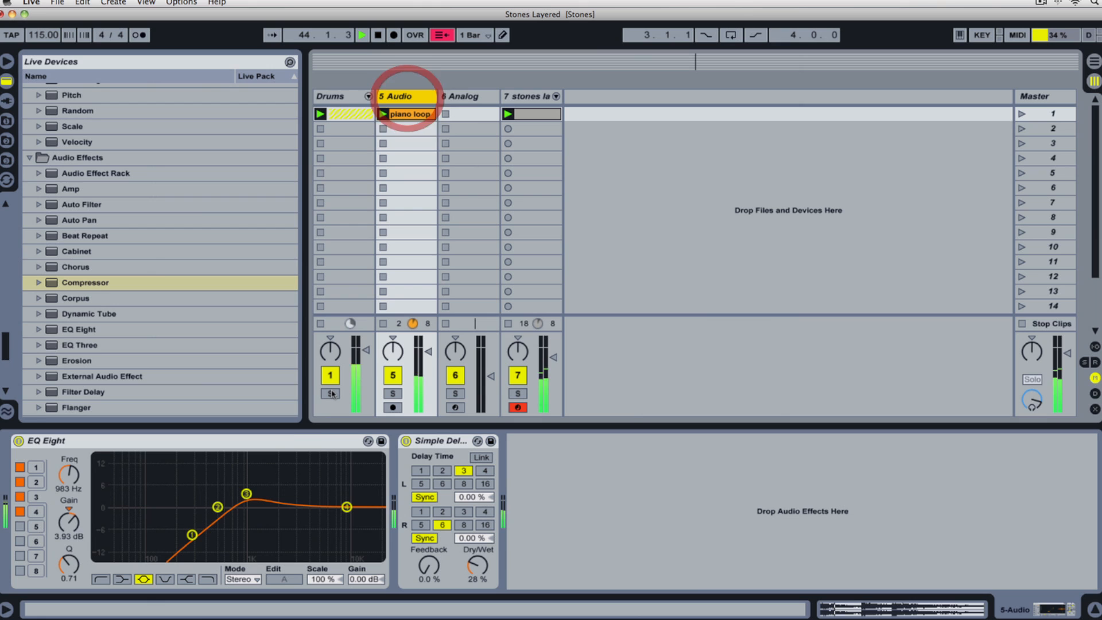
left_click(290, 443)
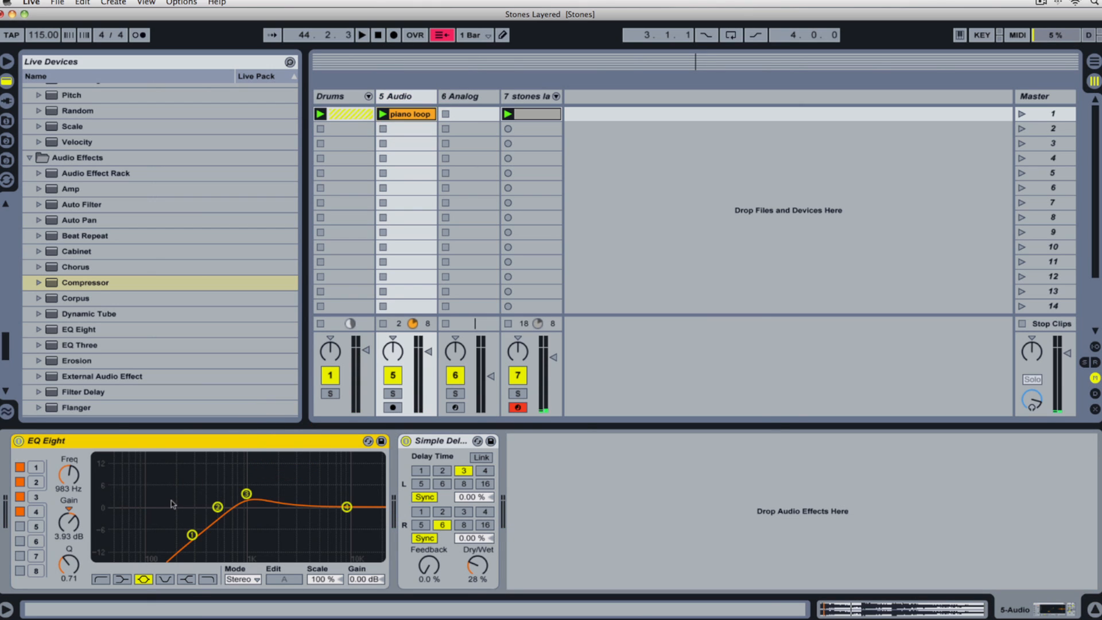
left_click(460, 99)
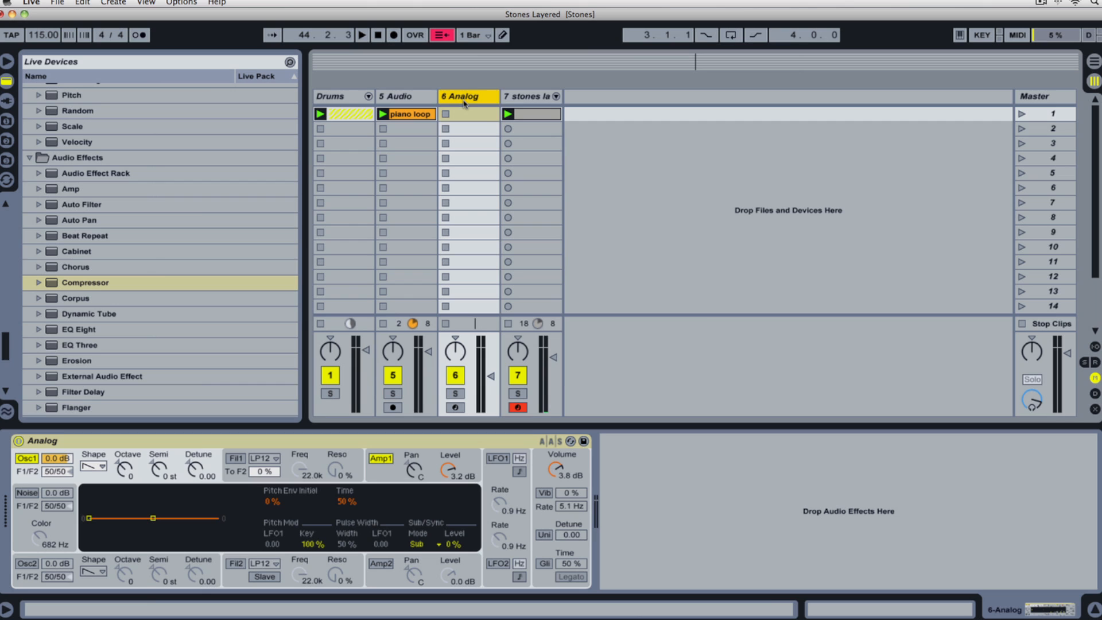
left_click(423, 101)
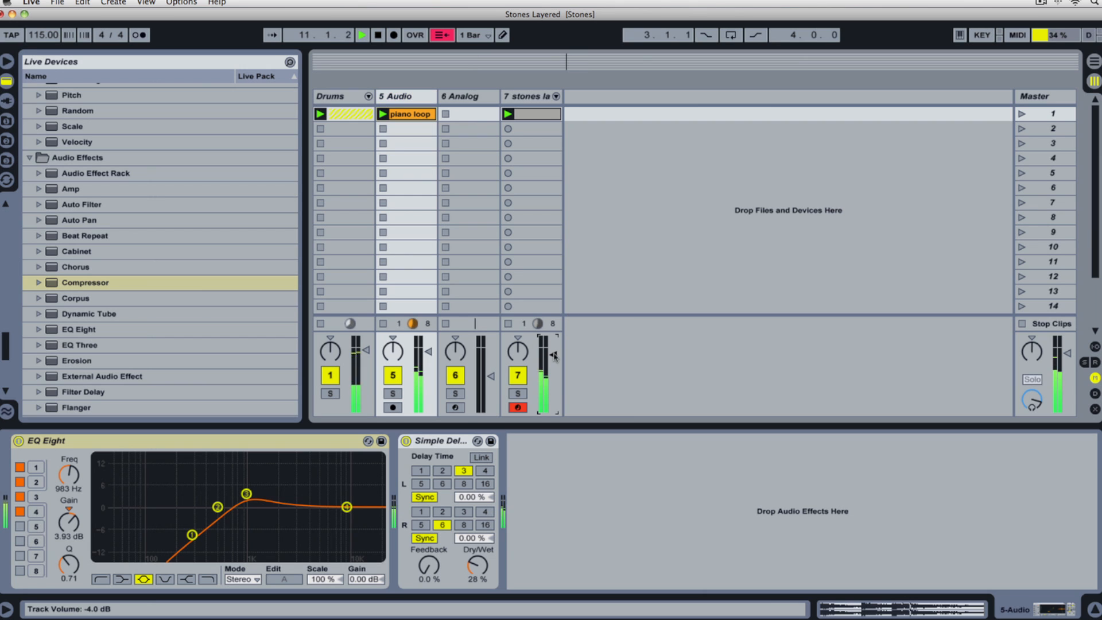
key("space")
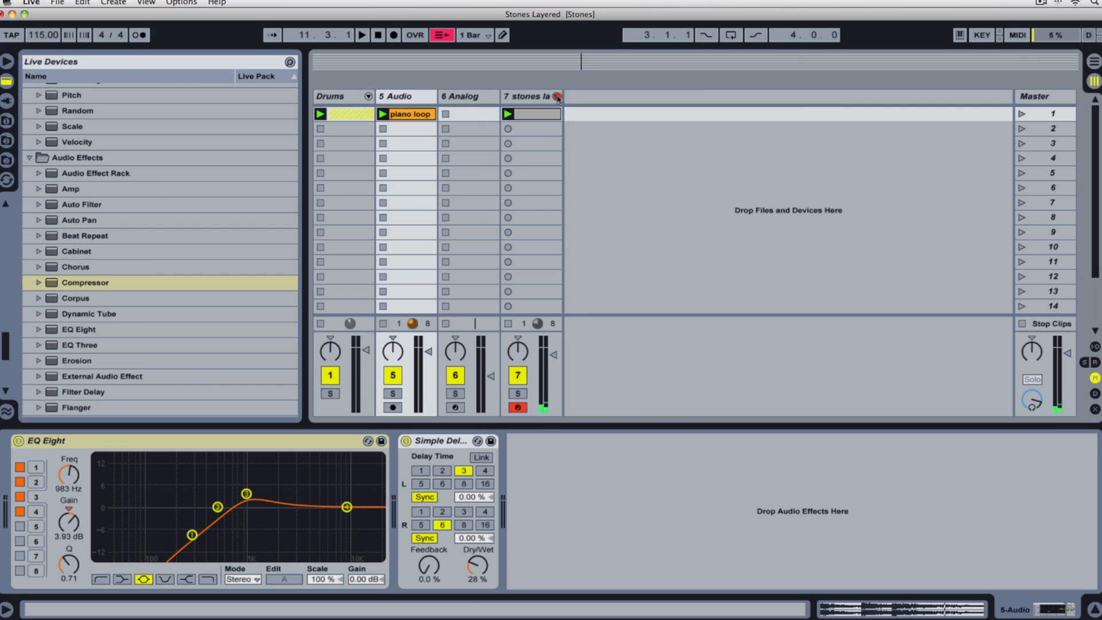
Step: Expand the stones layers chains in the mixer and play the mix with the first Rubber Mallet and Stones Scrapes chains muted
left_click(557, 97)
left_click(583, 379)
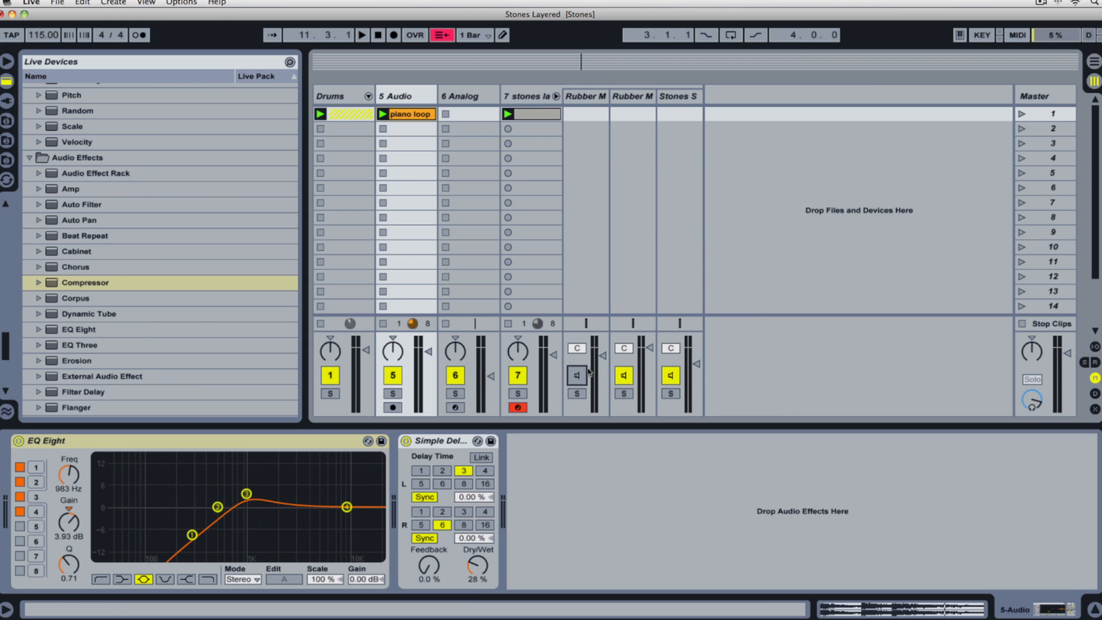
left_click(671, 375)
key("space")
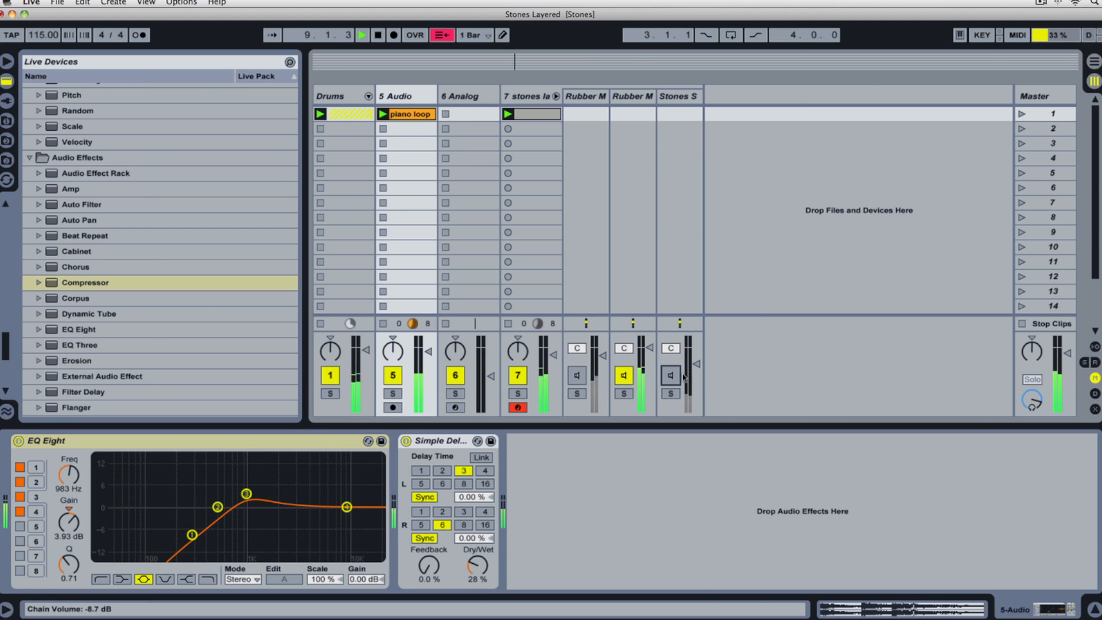
Step: Mute the second Rubber Mallet chain and audition Stones Scrapes alone, then leave only the first Rubber Mallet chain active
left_click(625, 377)
left_click(588, 375)
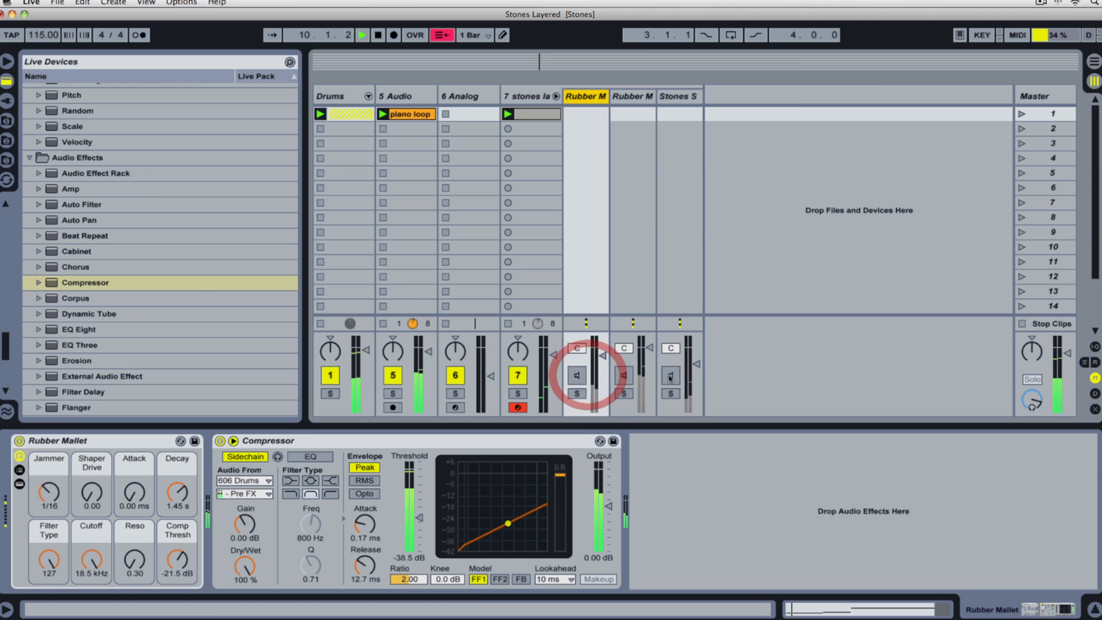
left_click(671, 376)
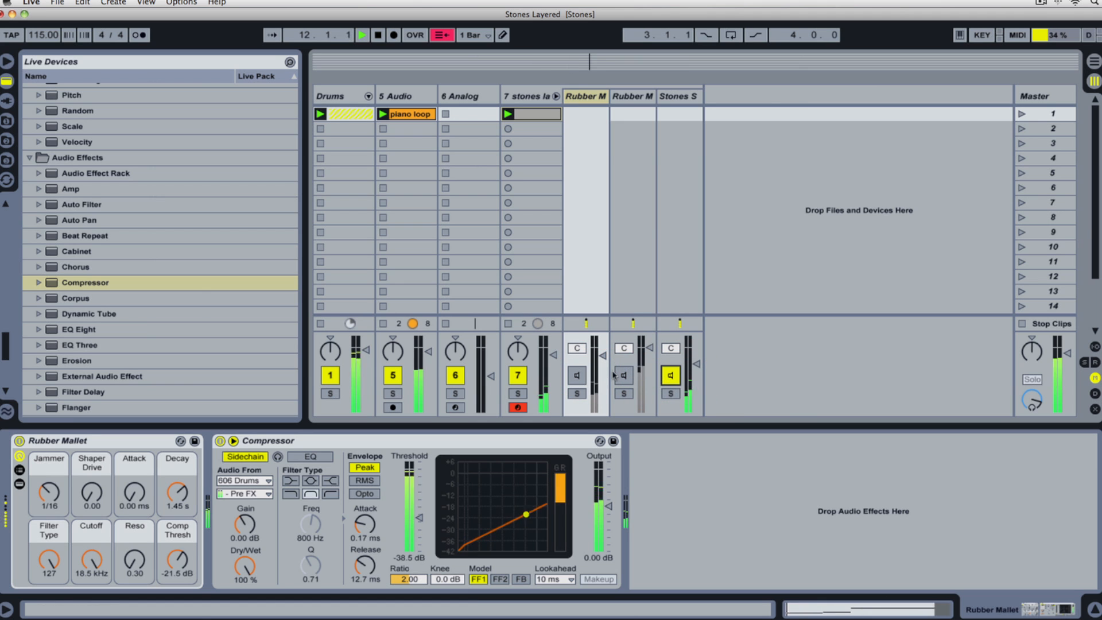
left_click(671, 376)
left_click(577, 375)
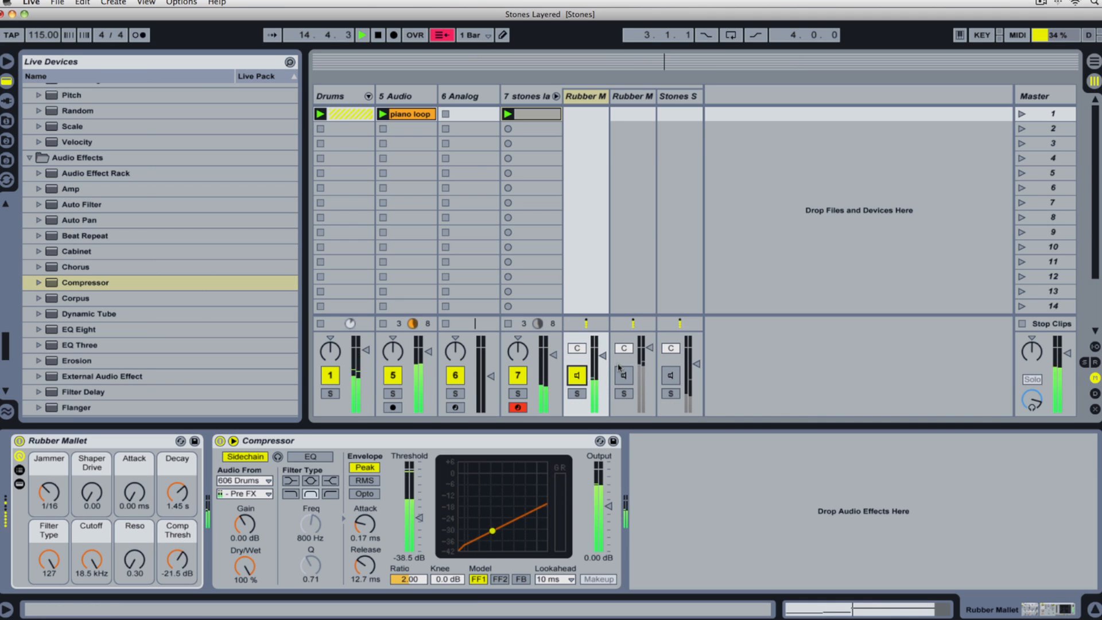
key("space")
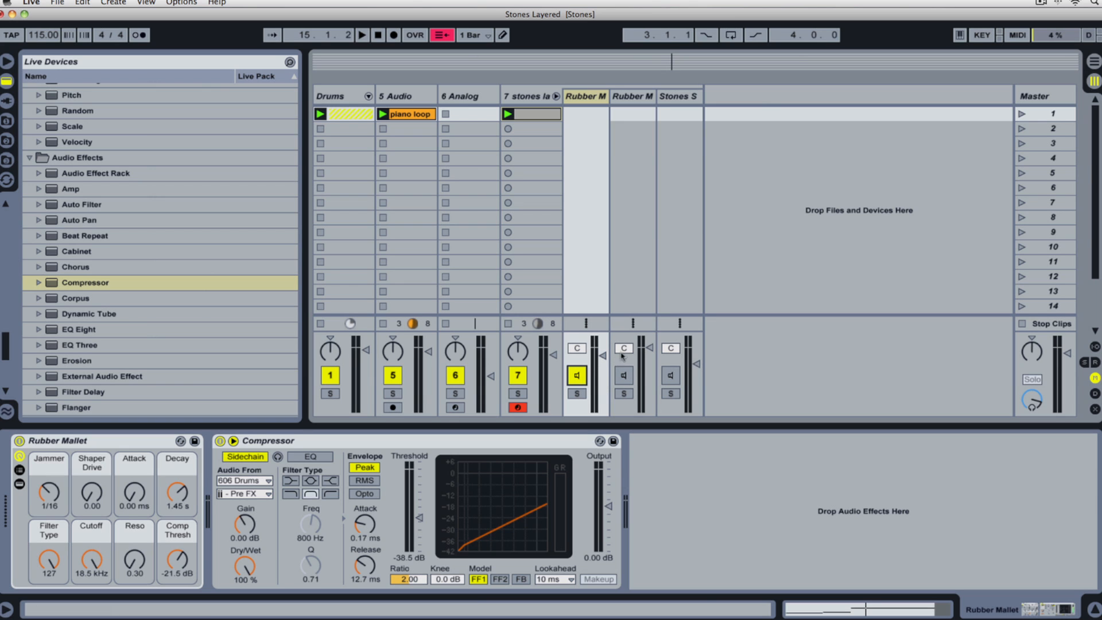
Step: Try drawing Speaker On automation on the stones layers track in the Arrangement, switched off from about bar 17 to bar 30
key("Tab")
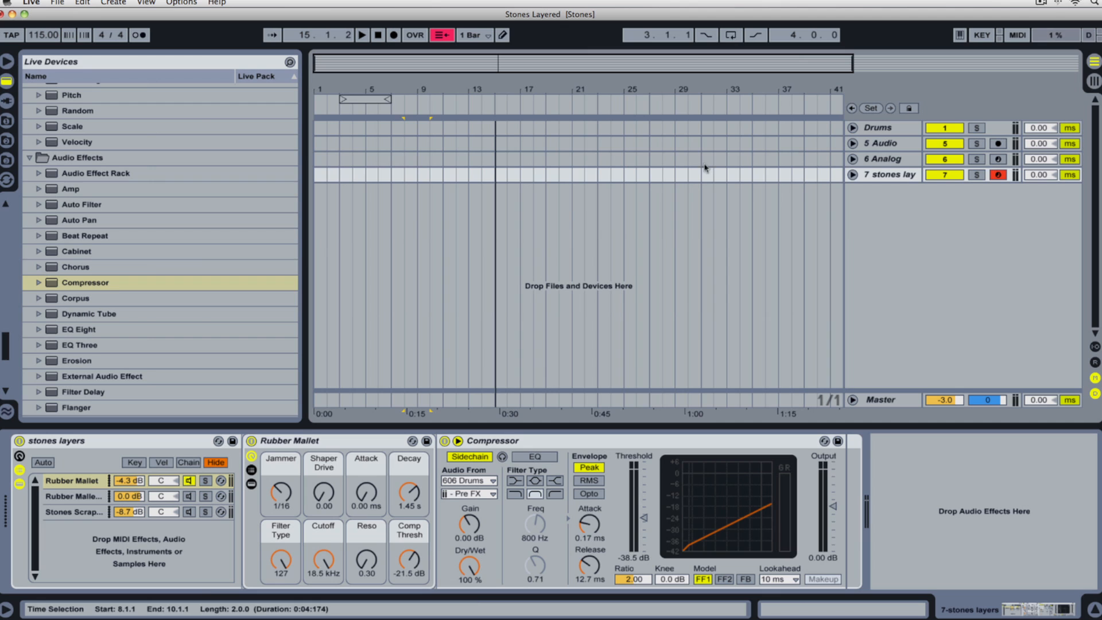
left_click(852, 174)
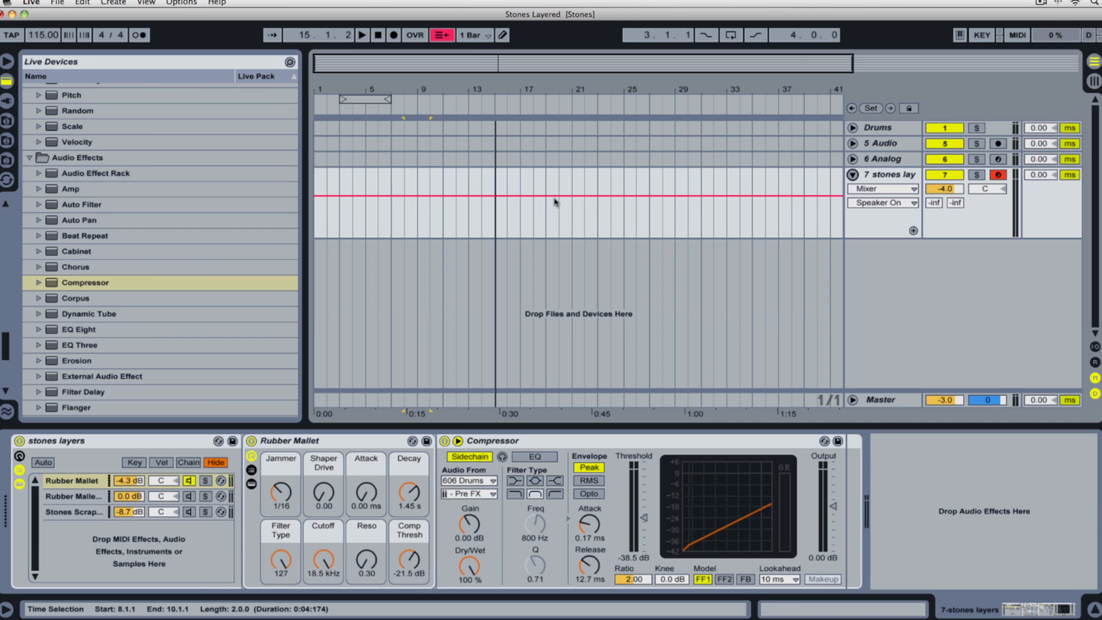
key("super+b")
left_click_drag(527, 219, 689, 222)
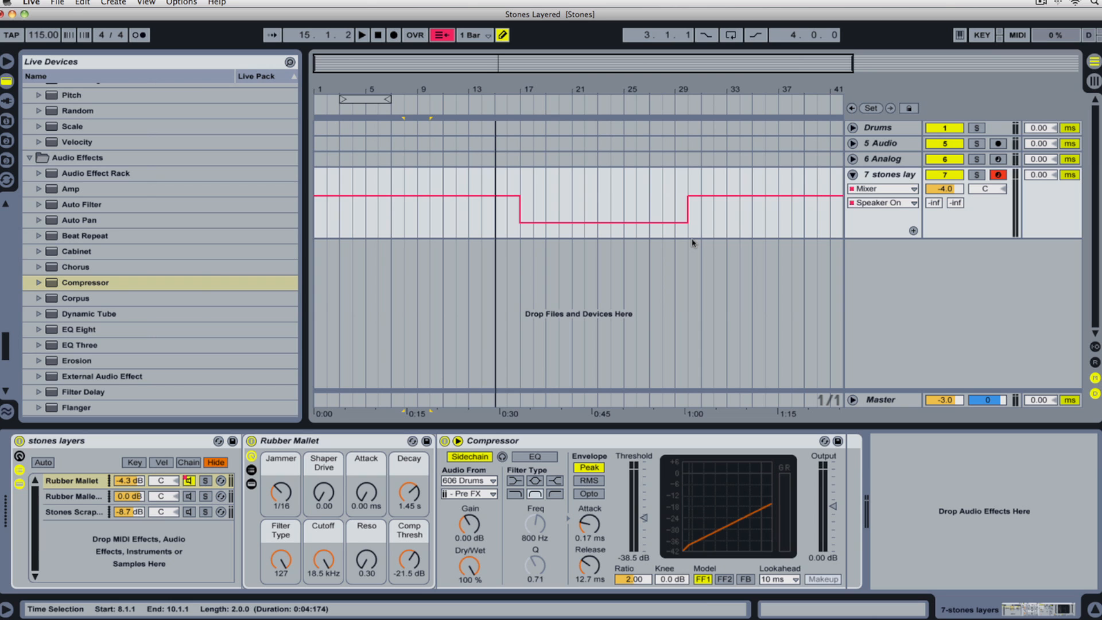
key("super+z")
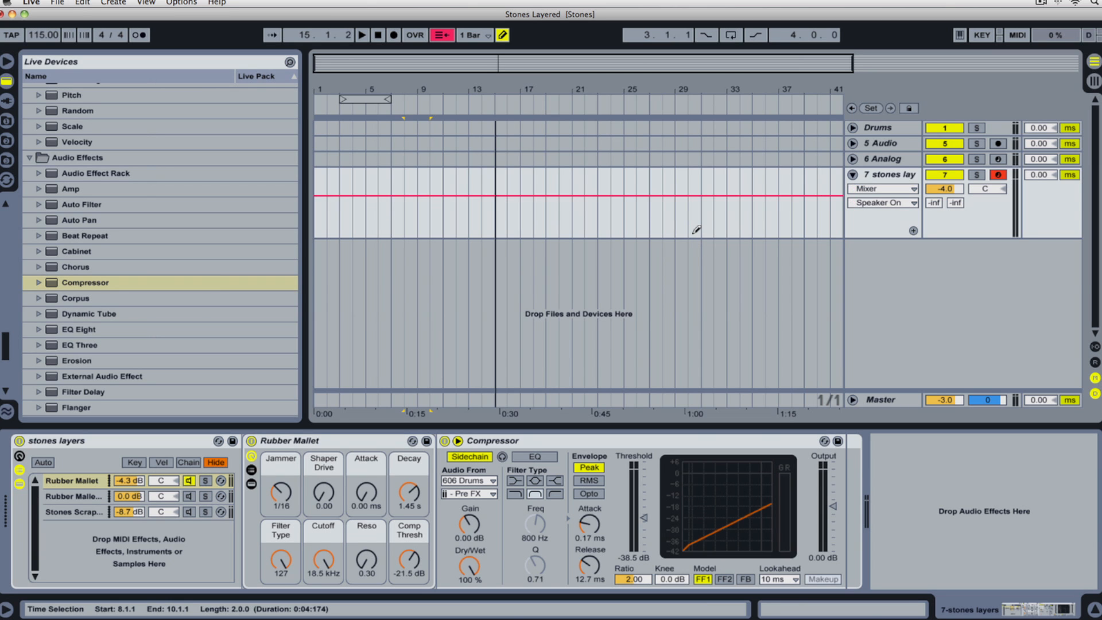
key("Tab")
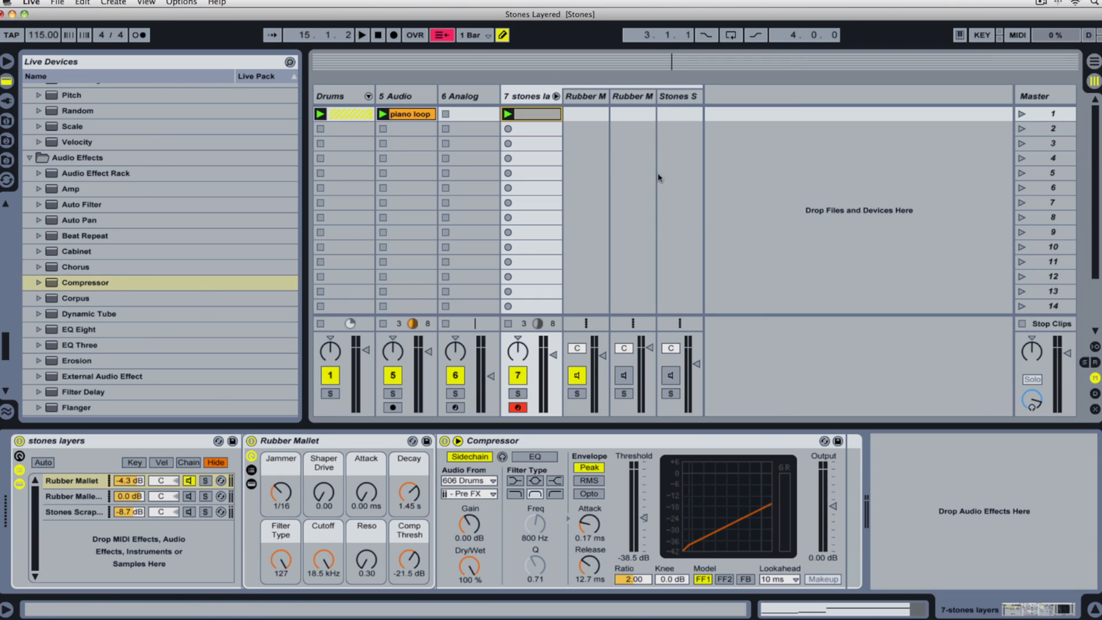
Step: Copy the stones layers clip into the first slot of the 6 Analog track and audition it with that track soloed
left_click(470, 98)
left_click(539, 118)
left_click(476, 113)
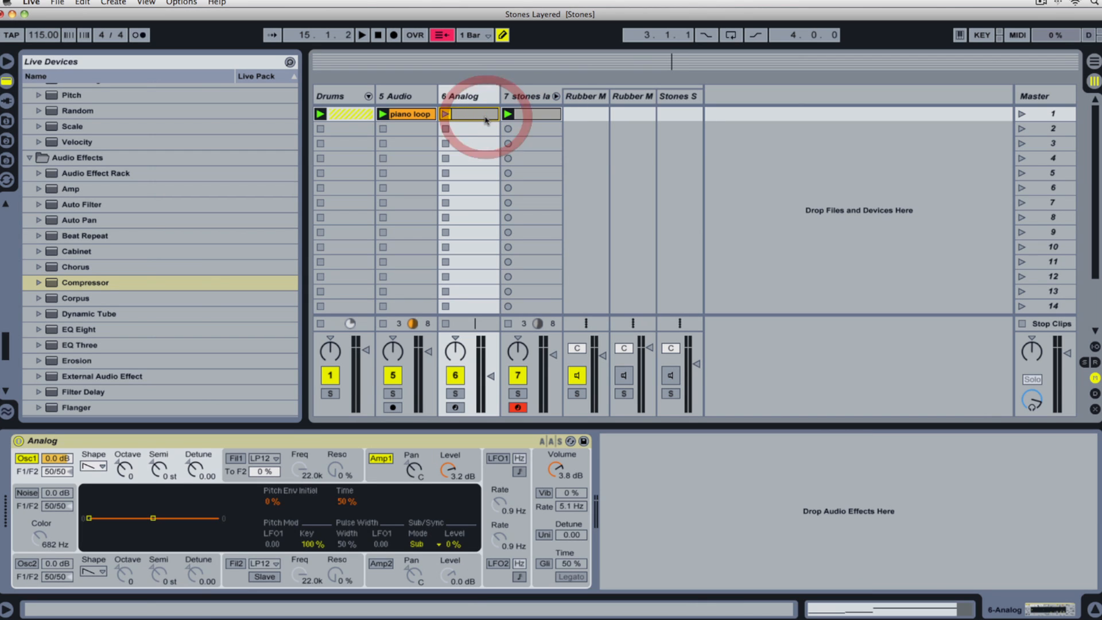
left_click(456, 395)
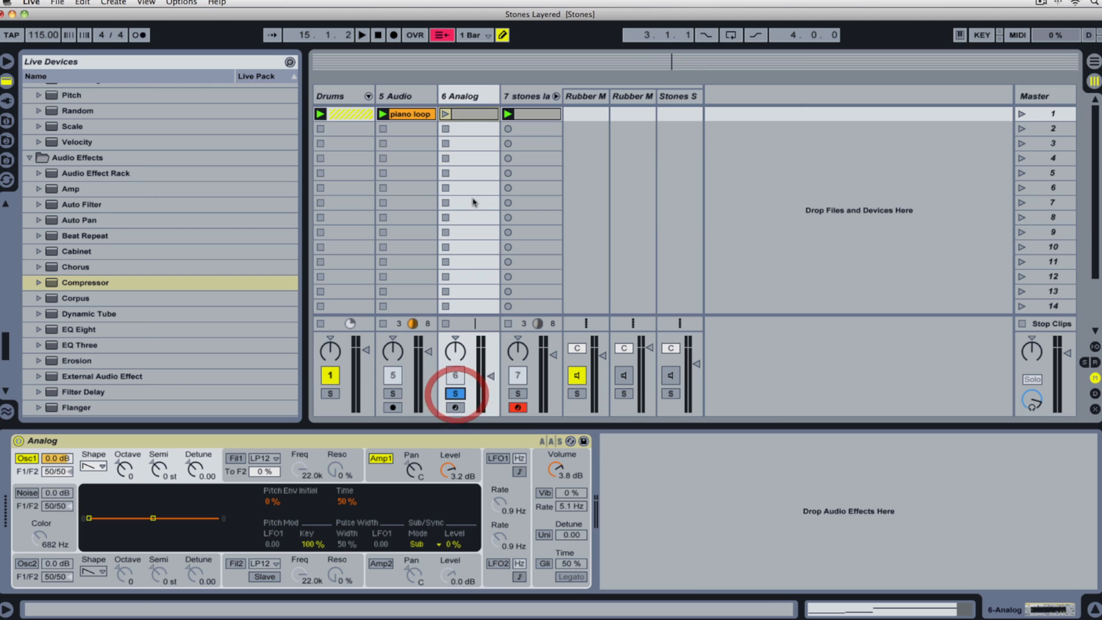
left_click(446, 114)
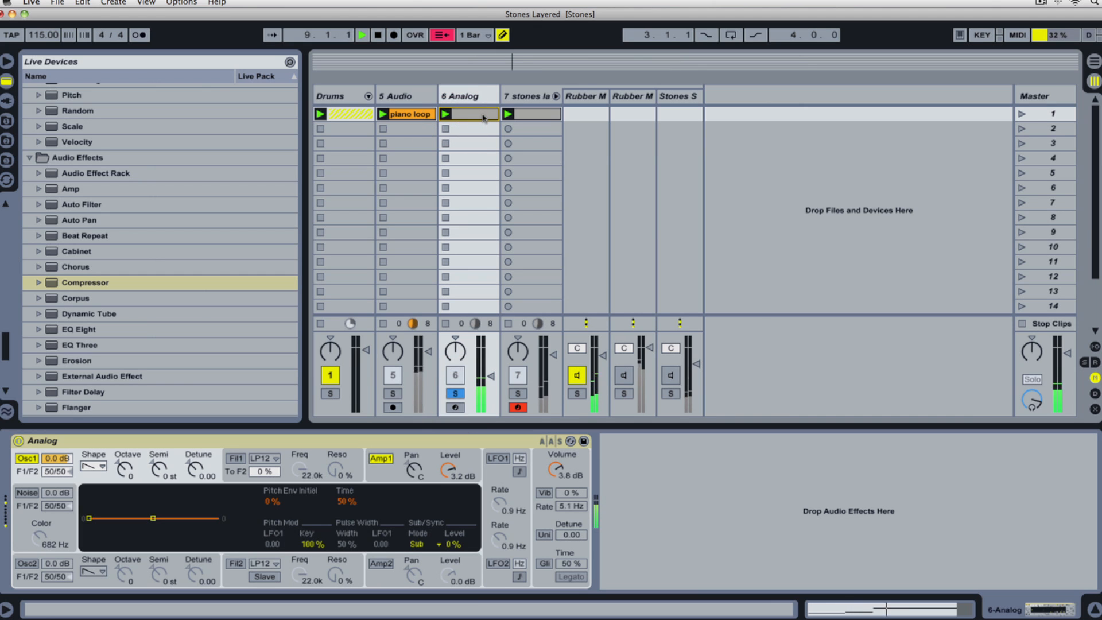
key("space")
Step: Change the Analog synth's Osc1 shape to a sine wave and restart playback
left_click(471, 98)
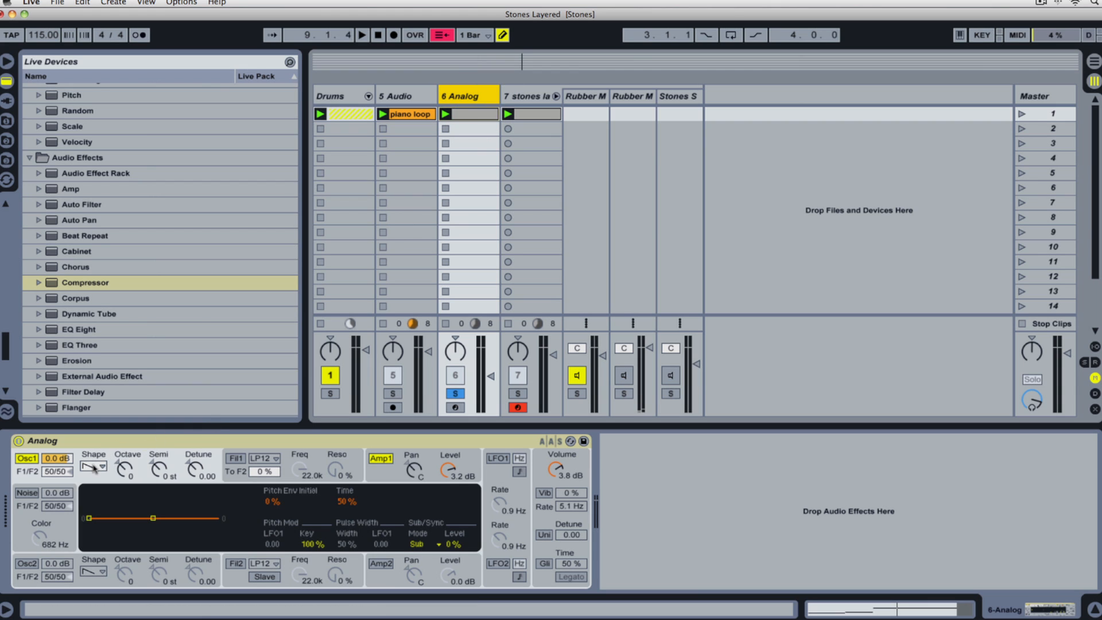
left_click(123, 445)
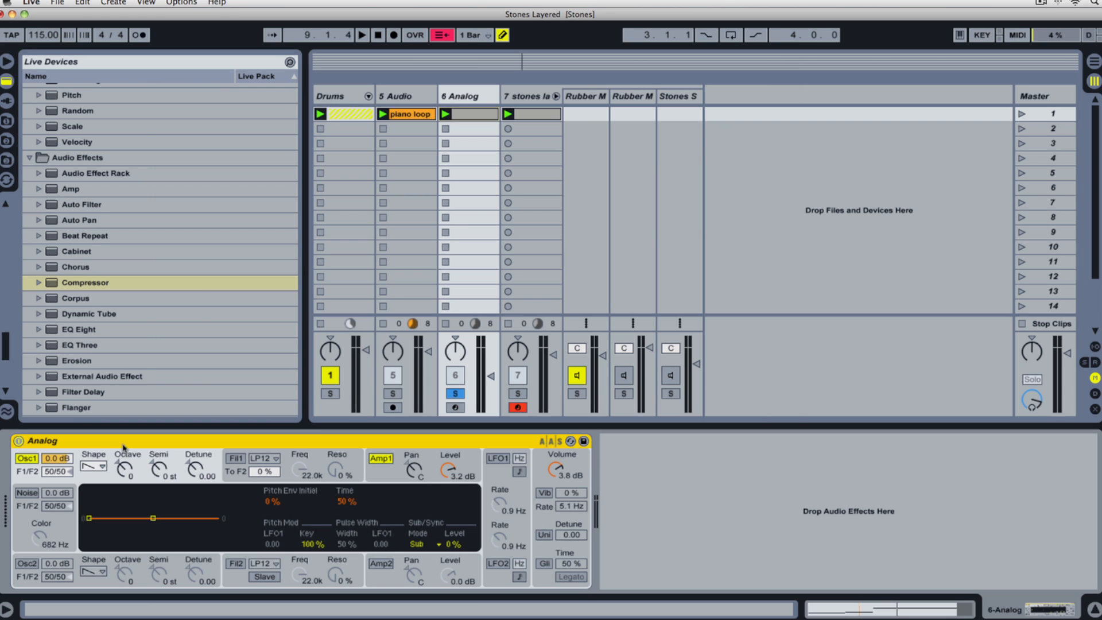
left_click(98, 468)
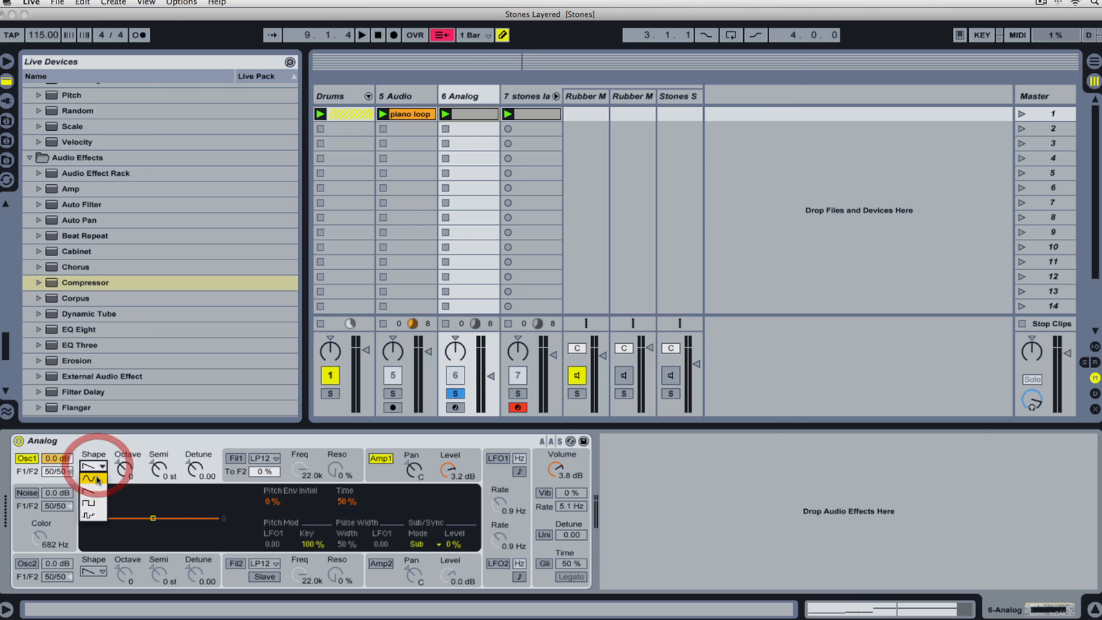
left_click(98, 477)
key("space")
Step: Set Osc1's octave to -2, and boost the sound with an Amp1 level of 6.0 dB and a higher 6 Analog track volume
left_click_drag(126, 470, 125, 484)
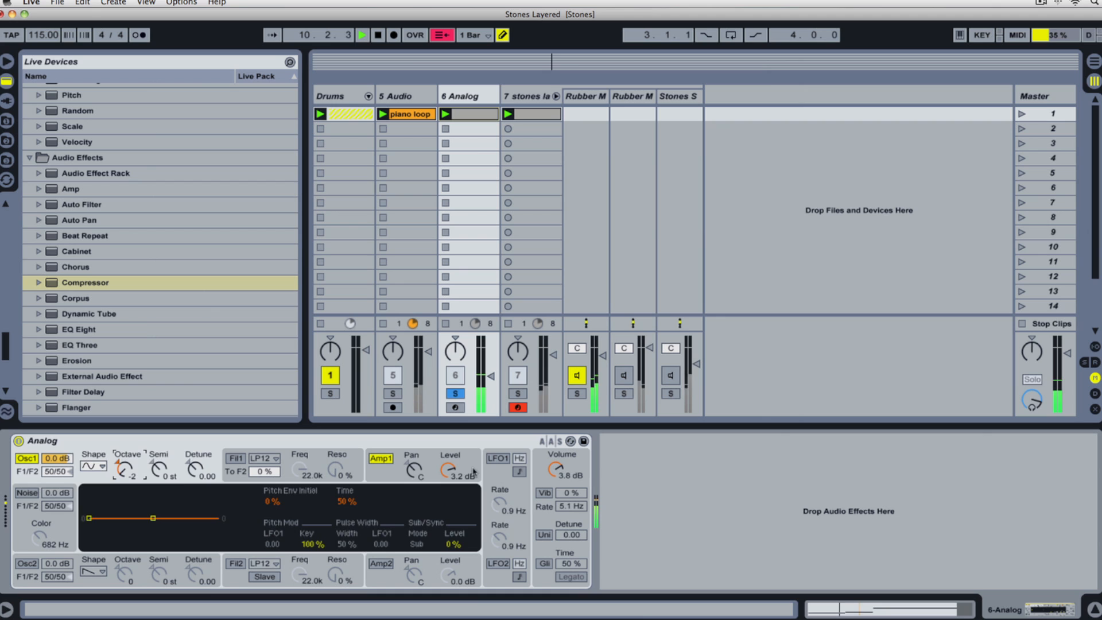
left_click_drag(473, 469, 473, 457)
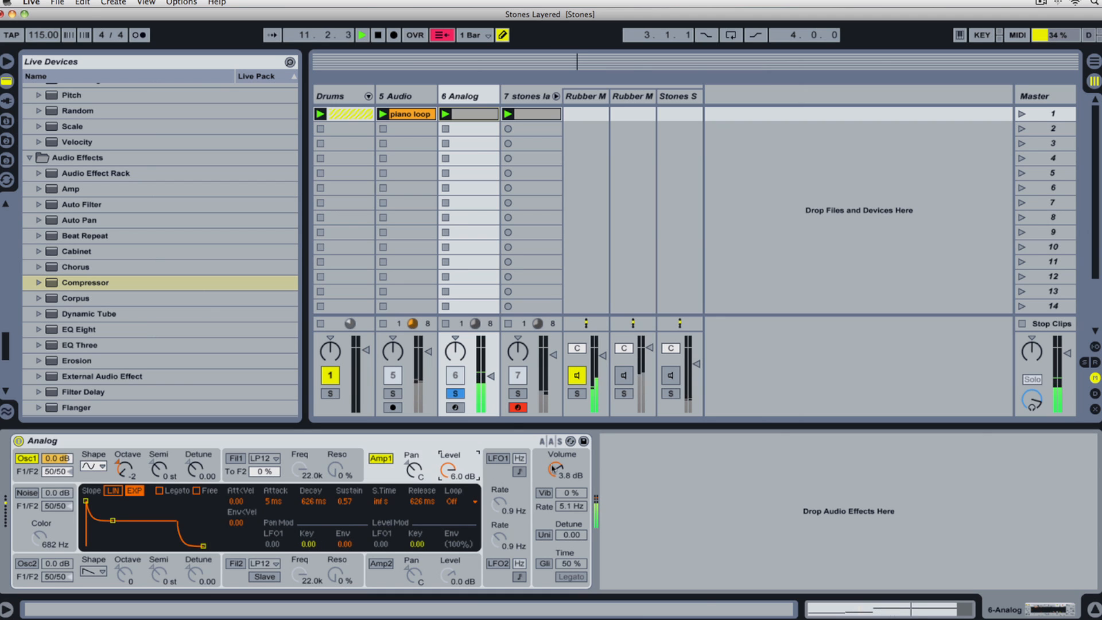
left_click_drag(491, 376, 491, 354)
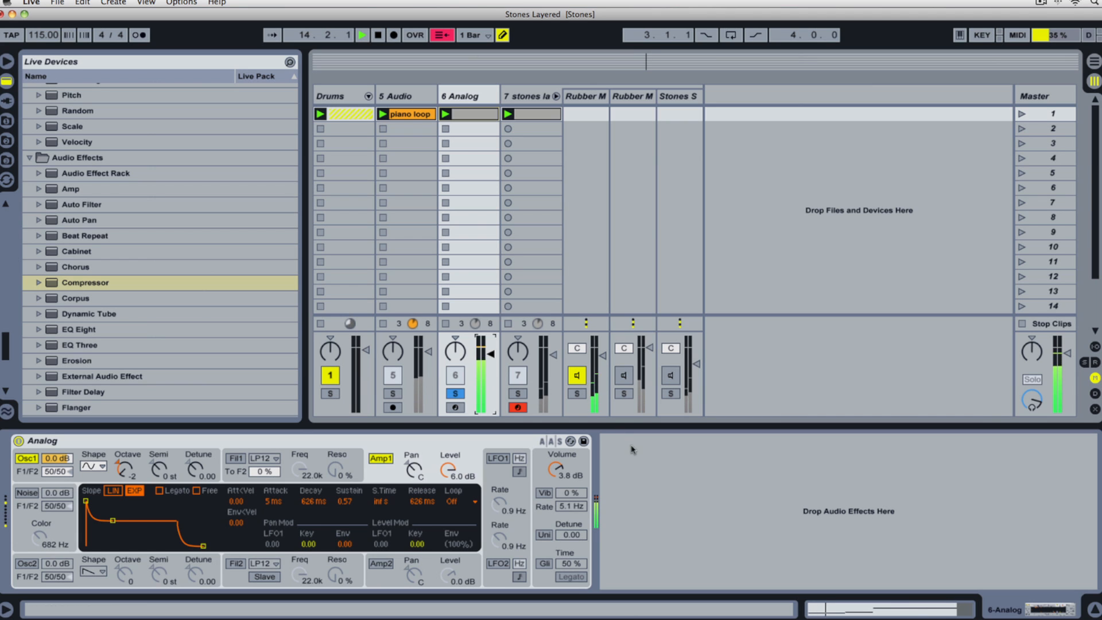
Step: Paste the sidechained Compressor after Analog and set its threshold to -35.9 dB, attack to 0.22 ms and release to 45.3 ms
right_click(655, 465)
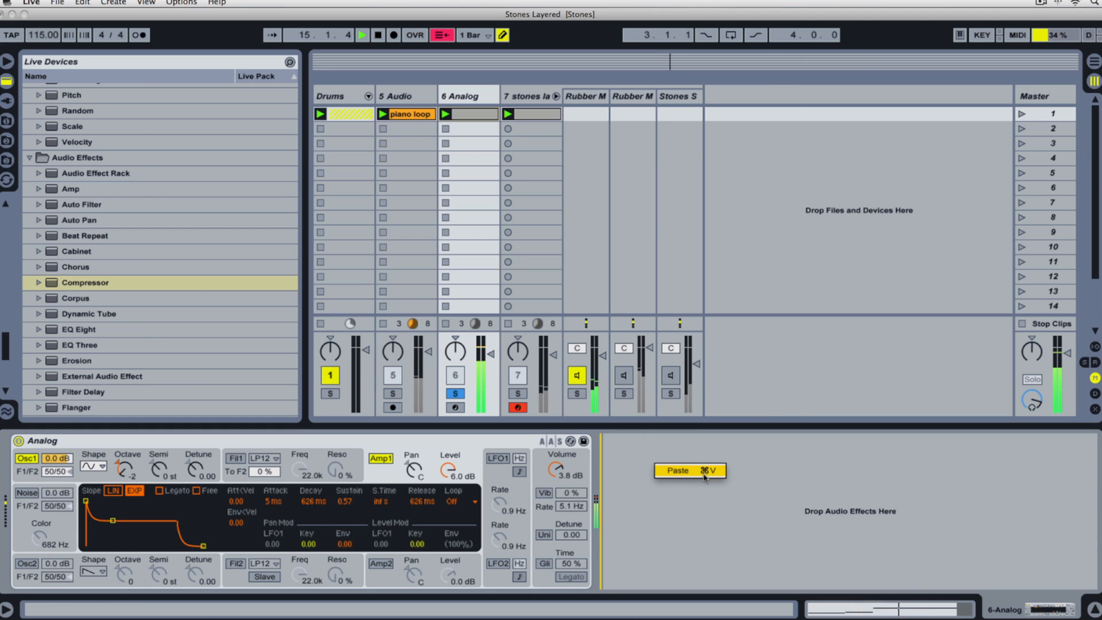
left_click(705, 476)
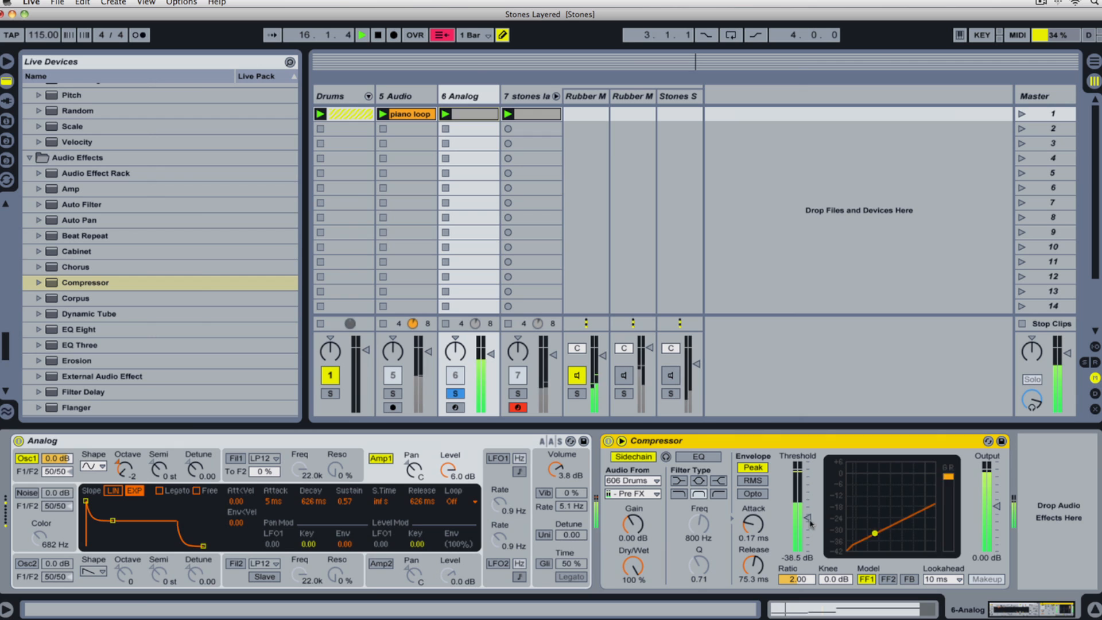
left_click_drag(808, 522, 808, 517)
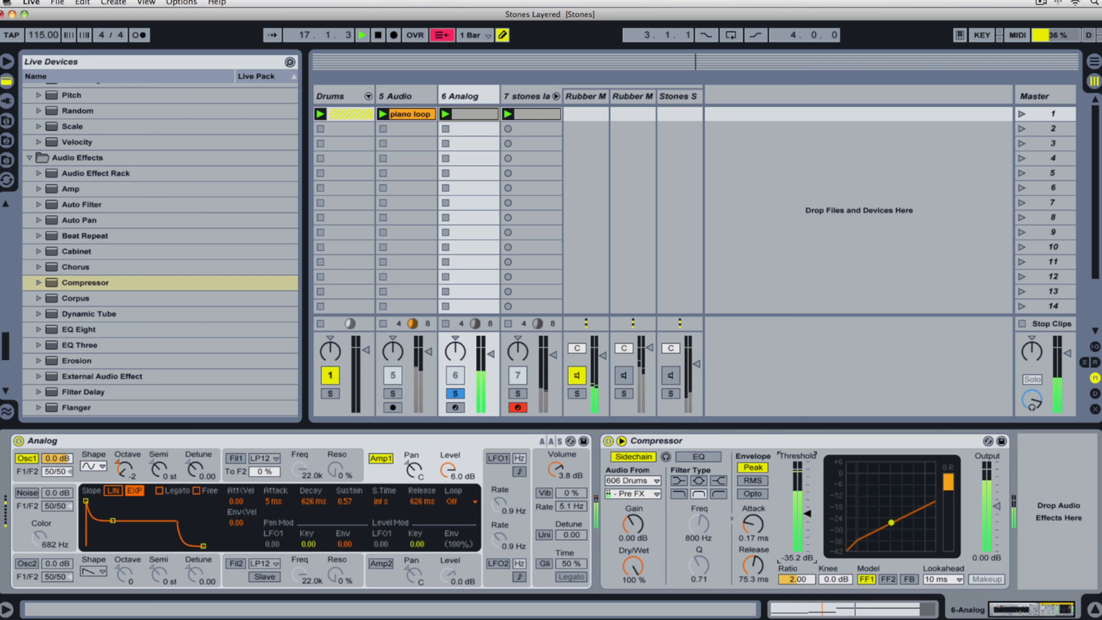
left_click_drag(754, 561, 753, 569)
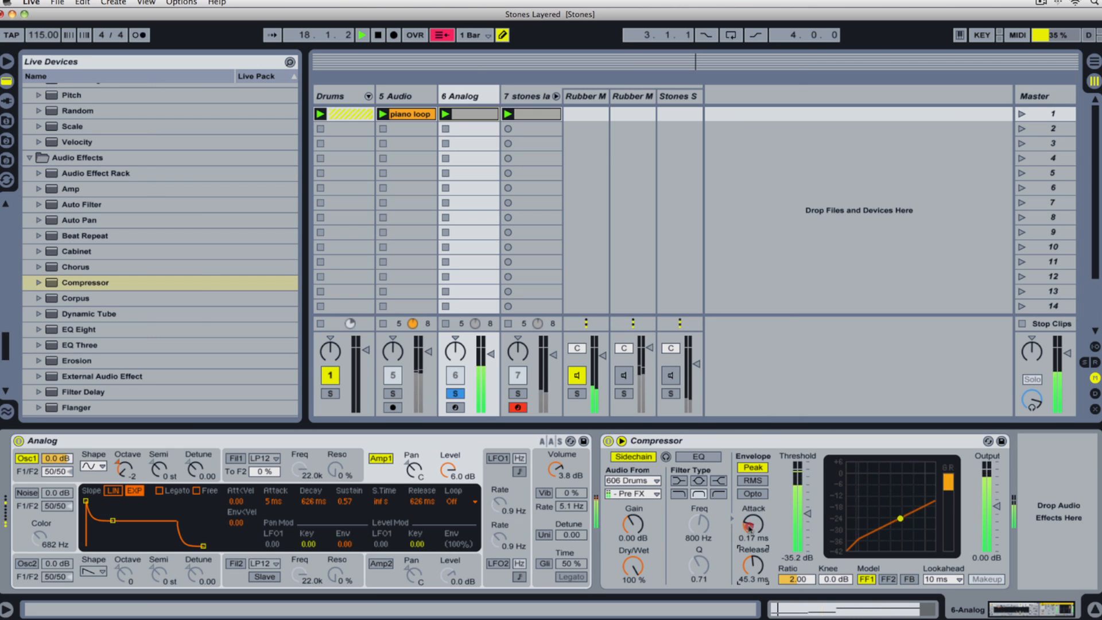
left_click_drag(750, 526, 801, 521)
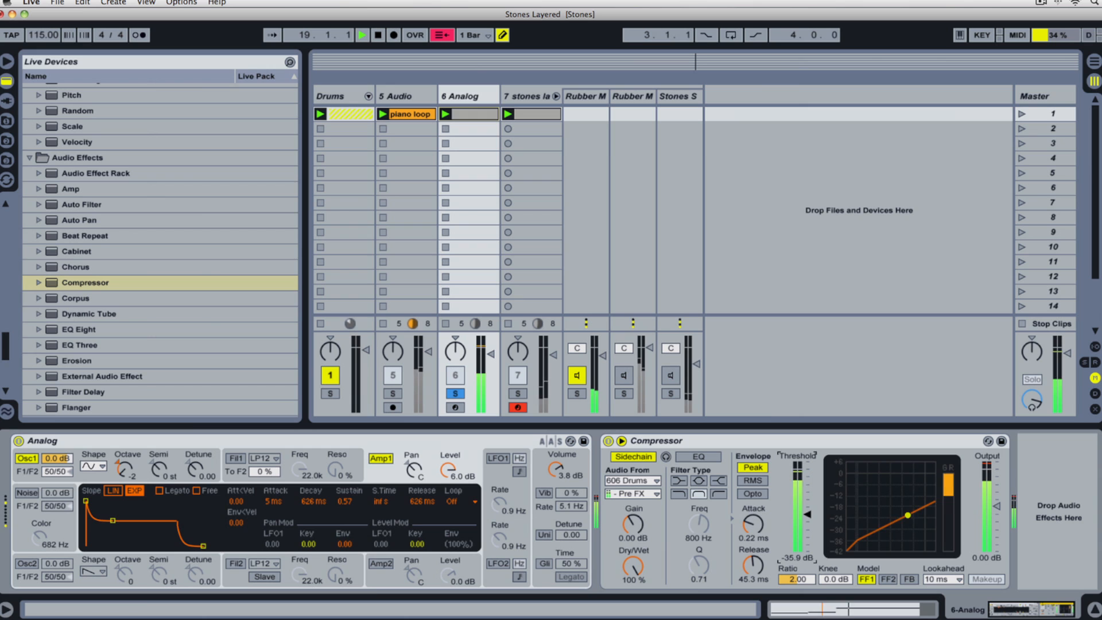
Step: Audition the 6 Analog bass soloed together with the Drums track, and clear both solos to hear the full mix
left_click(332, 393, "super")
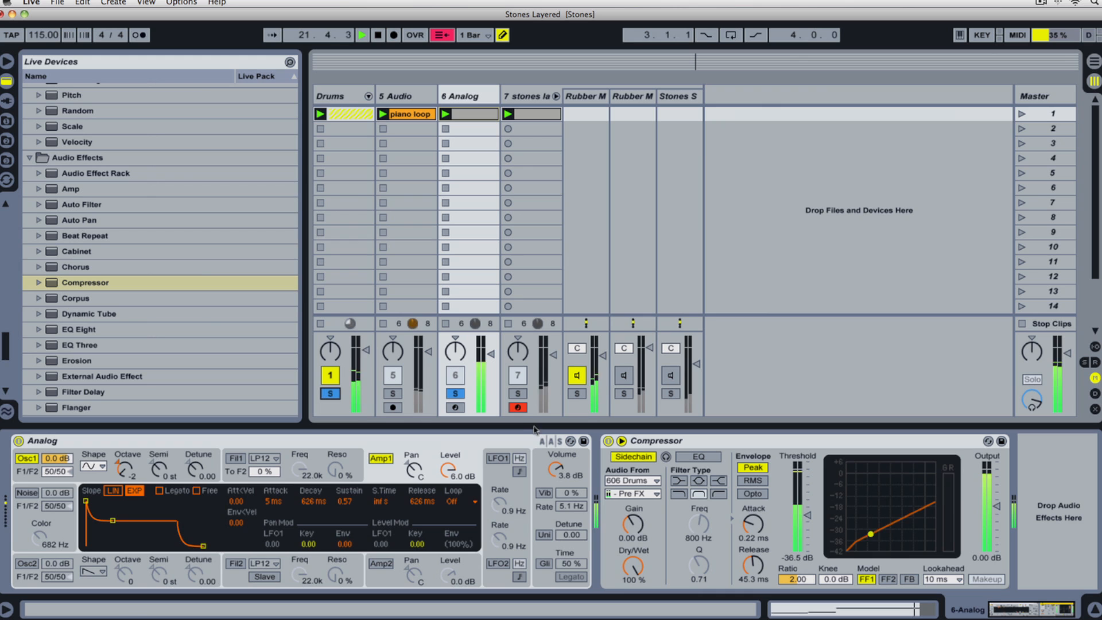
left_click(456, 394)
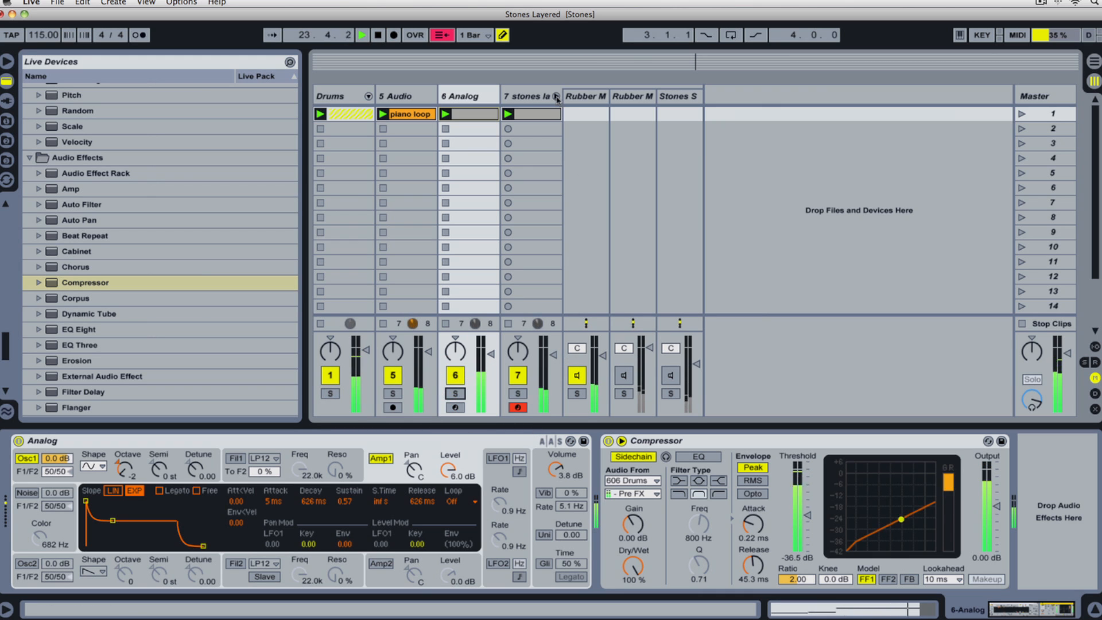
Step: Collapse the stones layers track's chains in the mixer and lower the 6 Analog track volume slightly
key("super+alt+r")
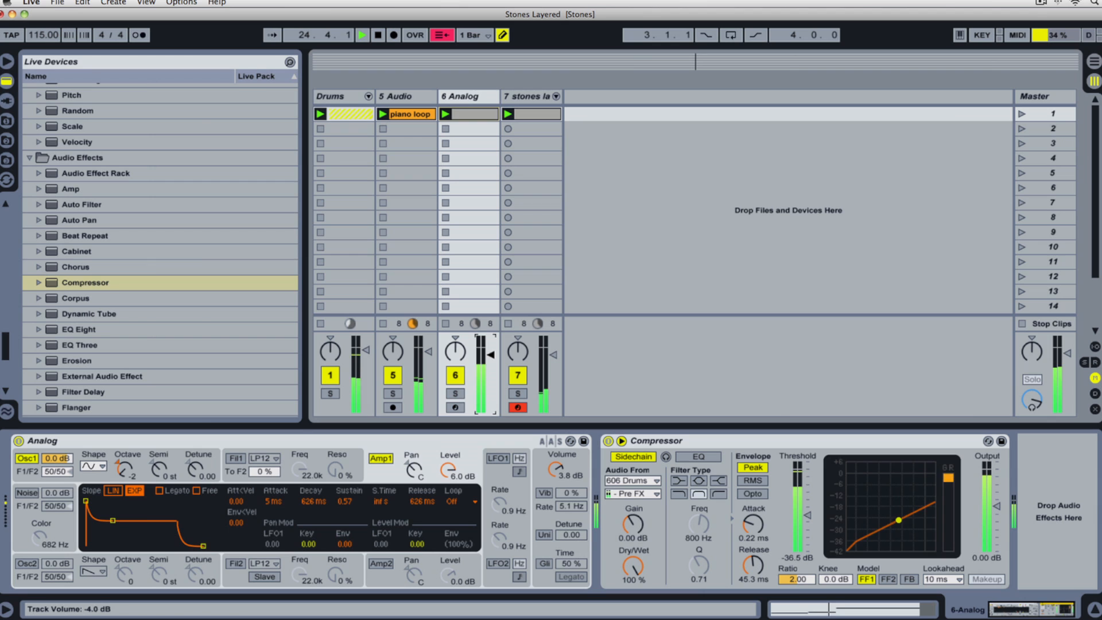
left_click_drag(491, 354, 491, 356)
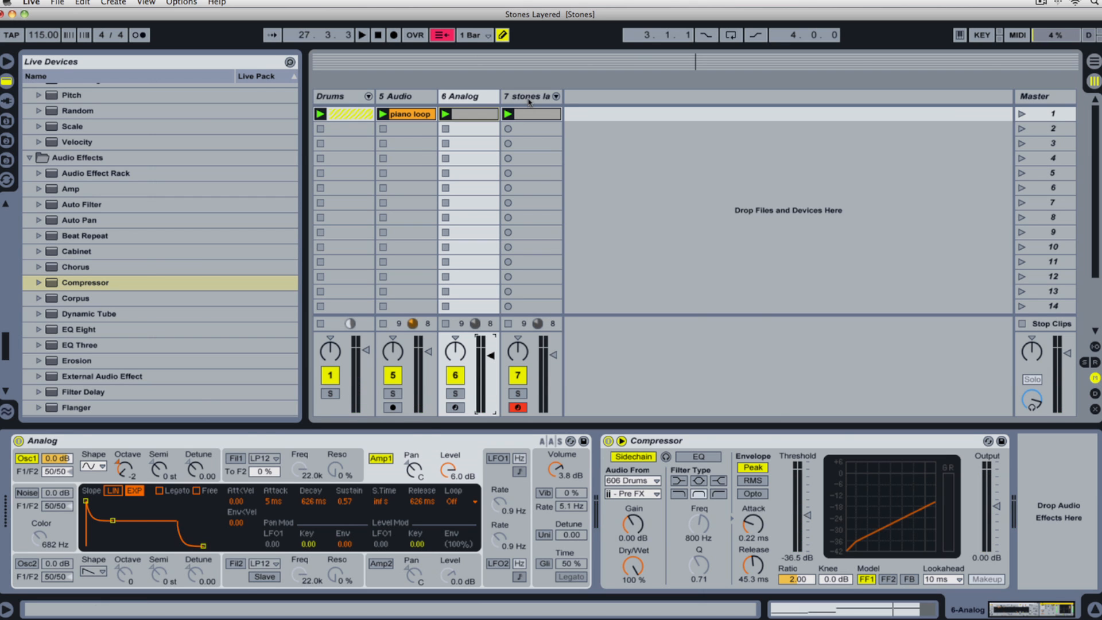
Step: Review the devices on the 6 Analog and 5 Audio tracks, the piano loop clip's waveform, and the stones layers device chain
left_click(529, 102)
left_click(465, 102)
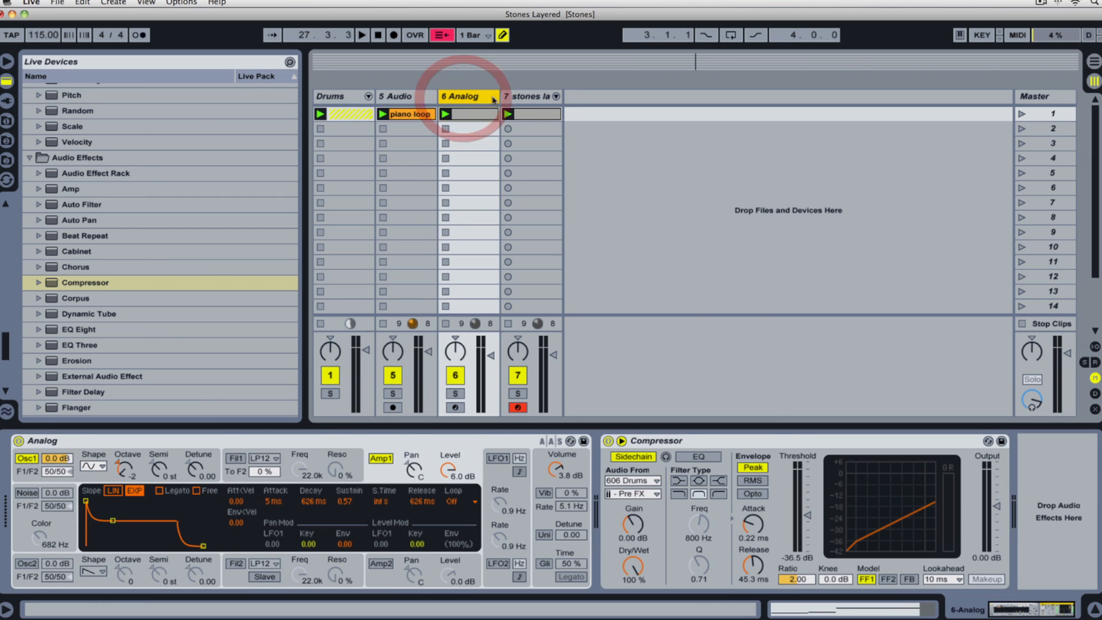
left_click(520, 96)
left_click(466, 96)
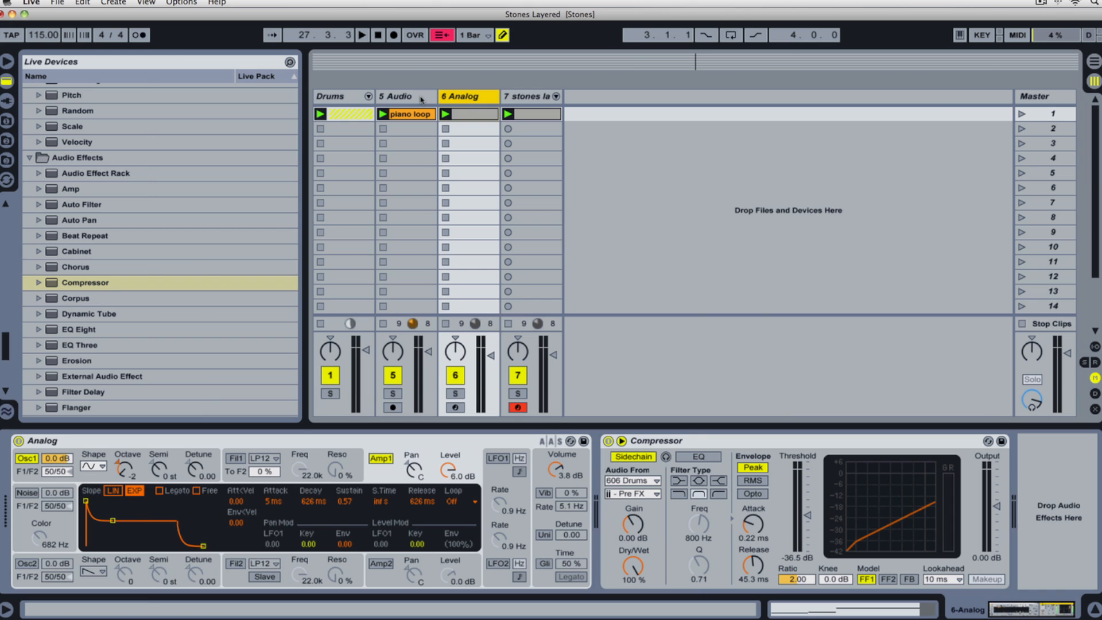
left_click(418, 100)
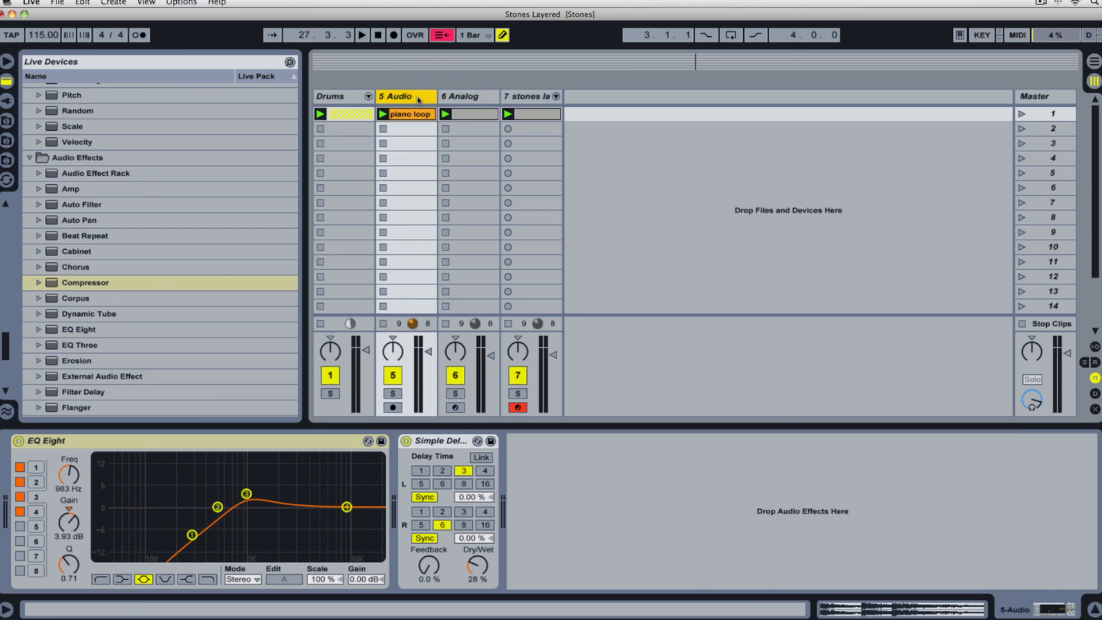
left_click(418, 116)
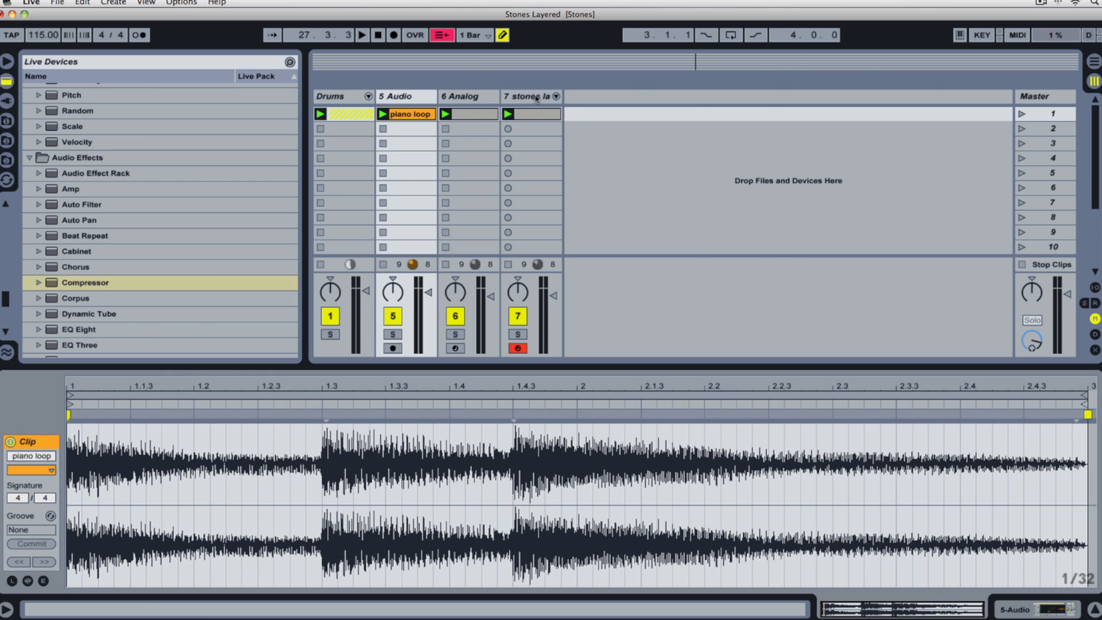
left_click(475, 99)
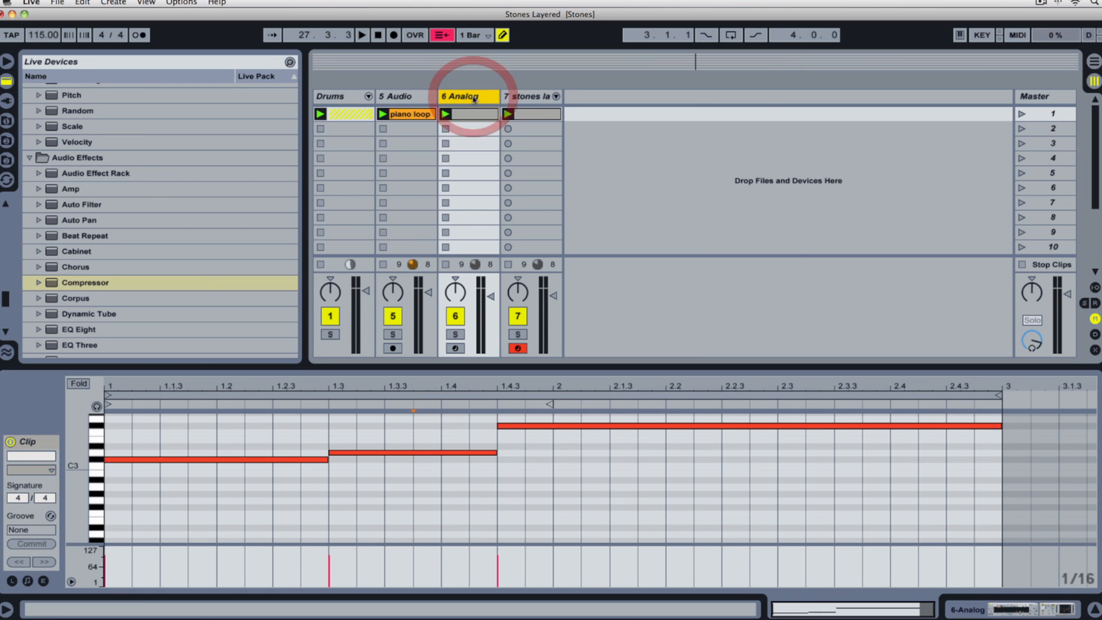
left_click(538, 99)
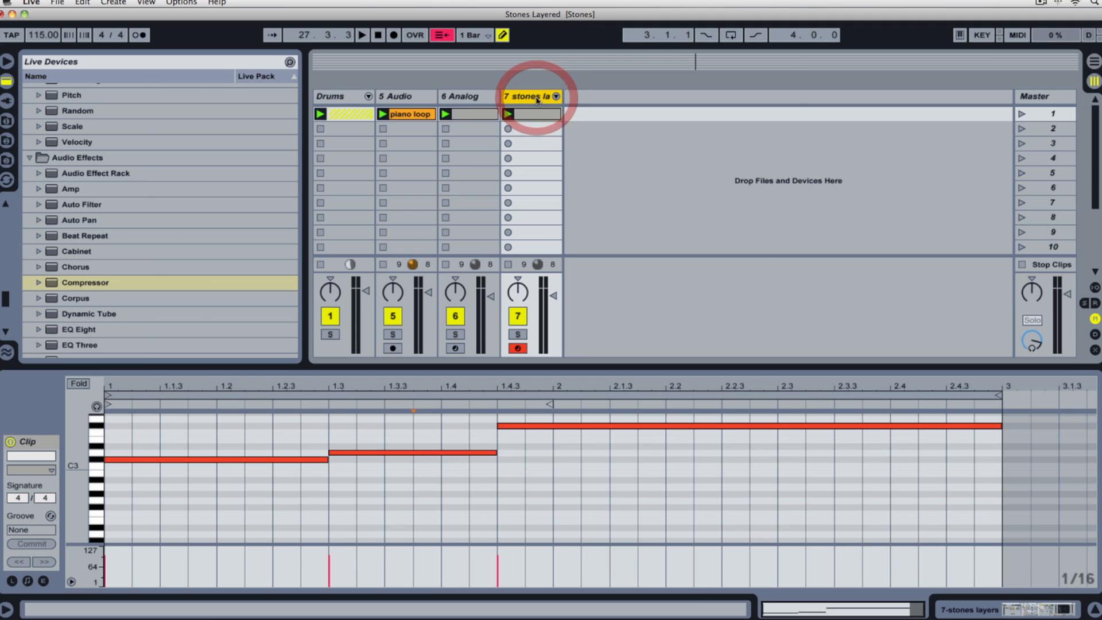
double_click(538, 99)
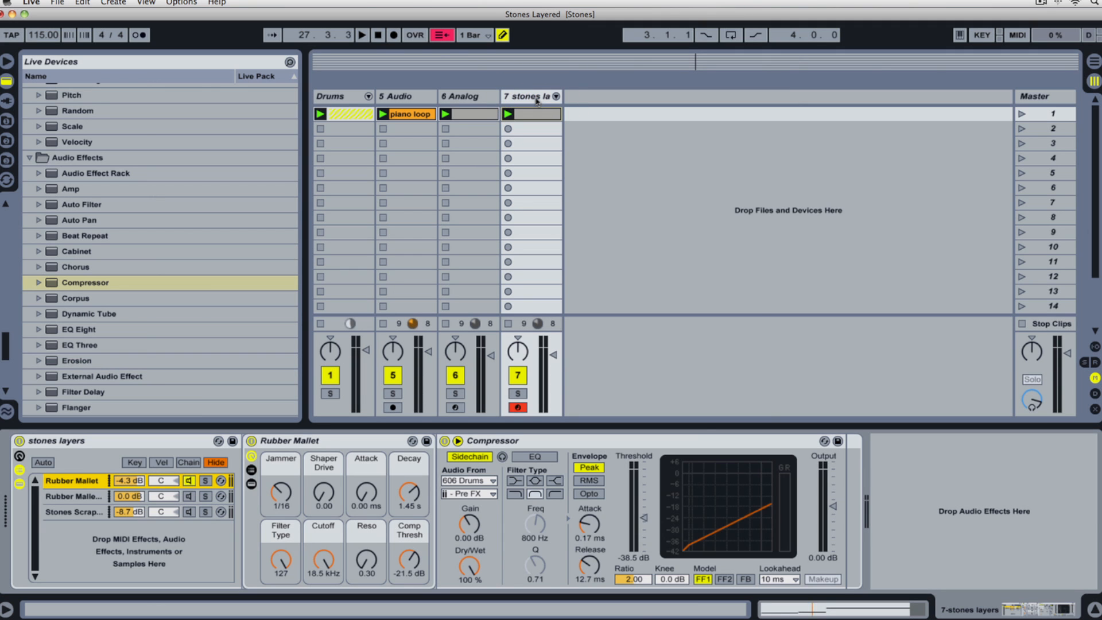